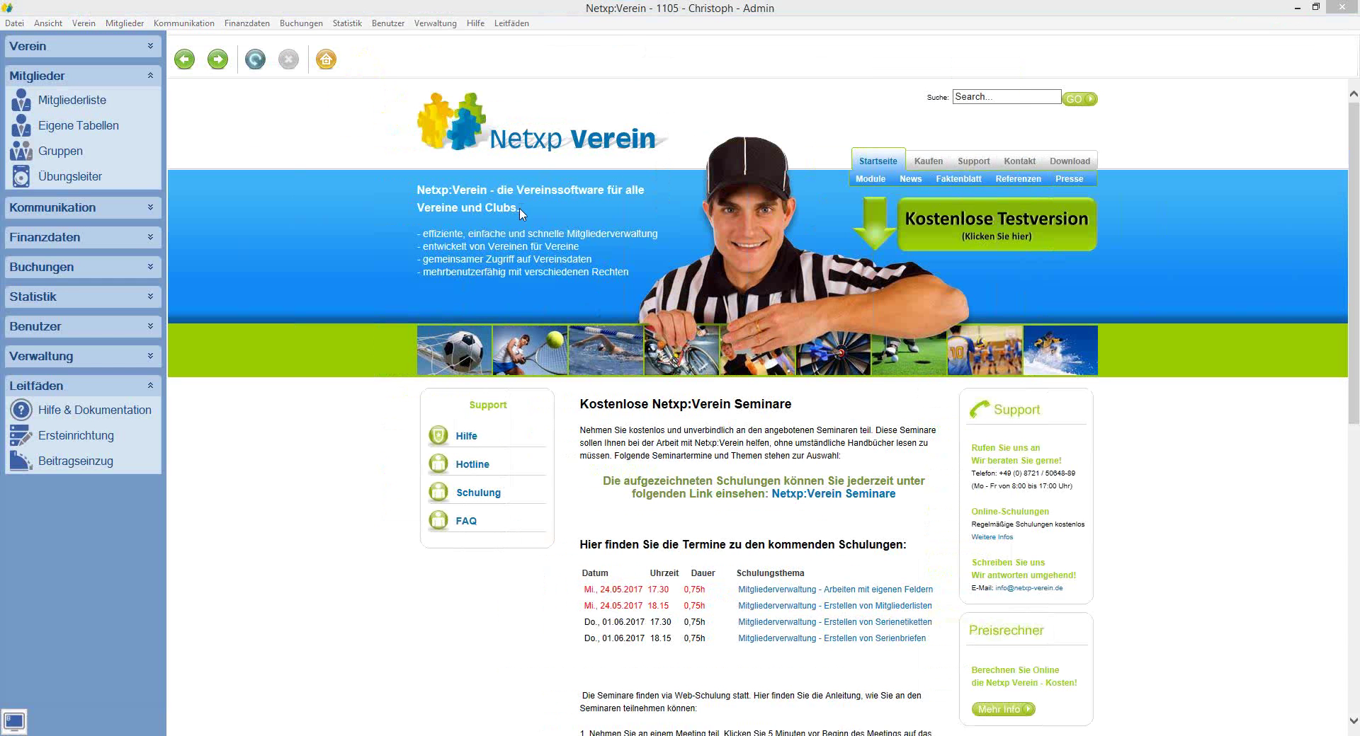
# - Open the standard template Netxp:Verein Etikettenliste from the communication templates for editing, accepting the old-format warning
pyautogui.click(53, 205)
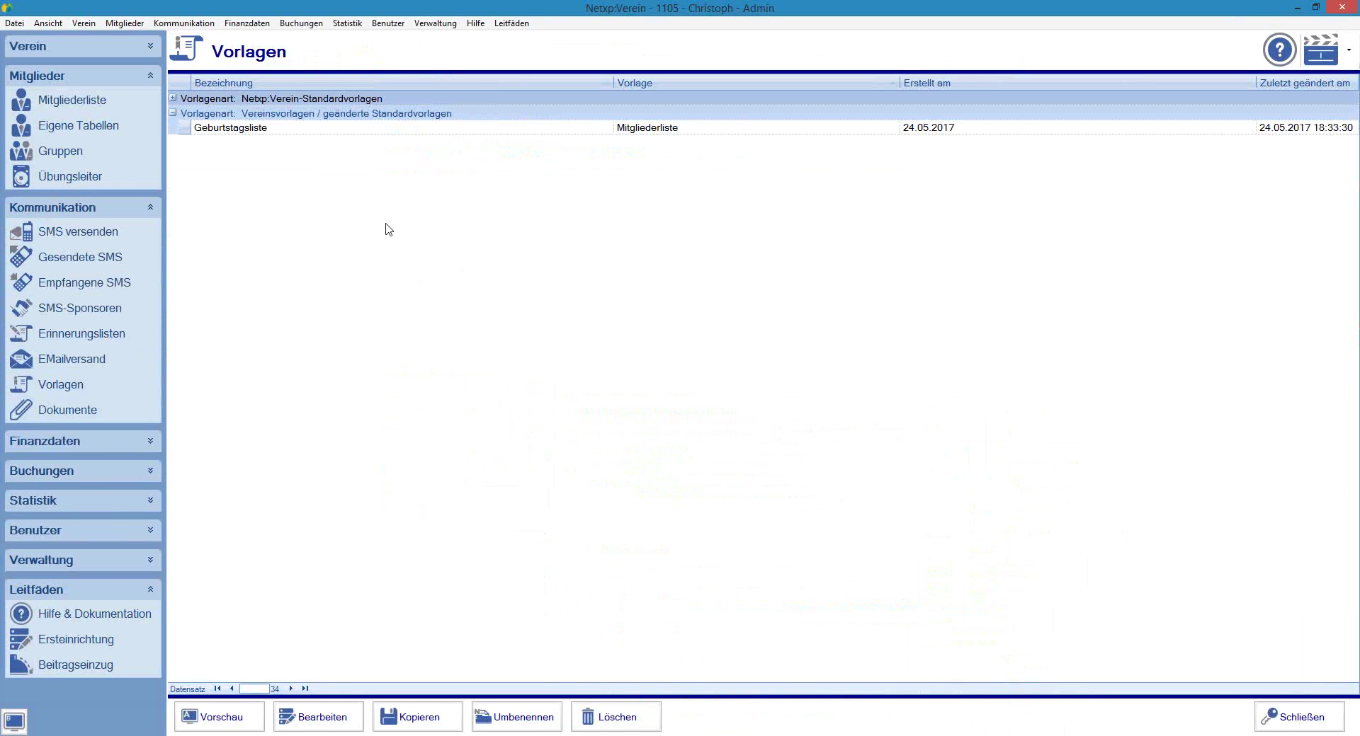
pyautogui.click(185, 102)
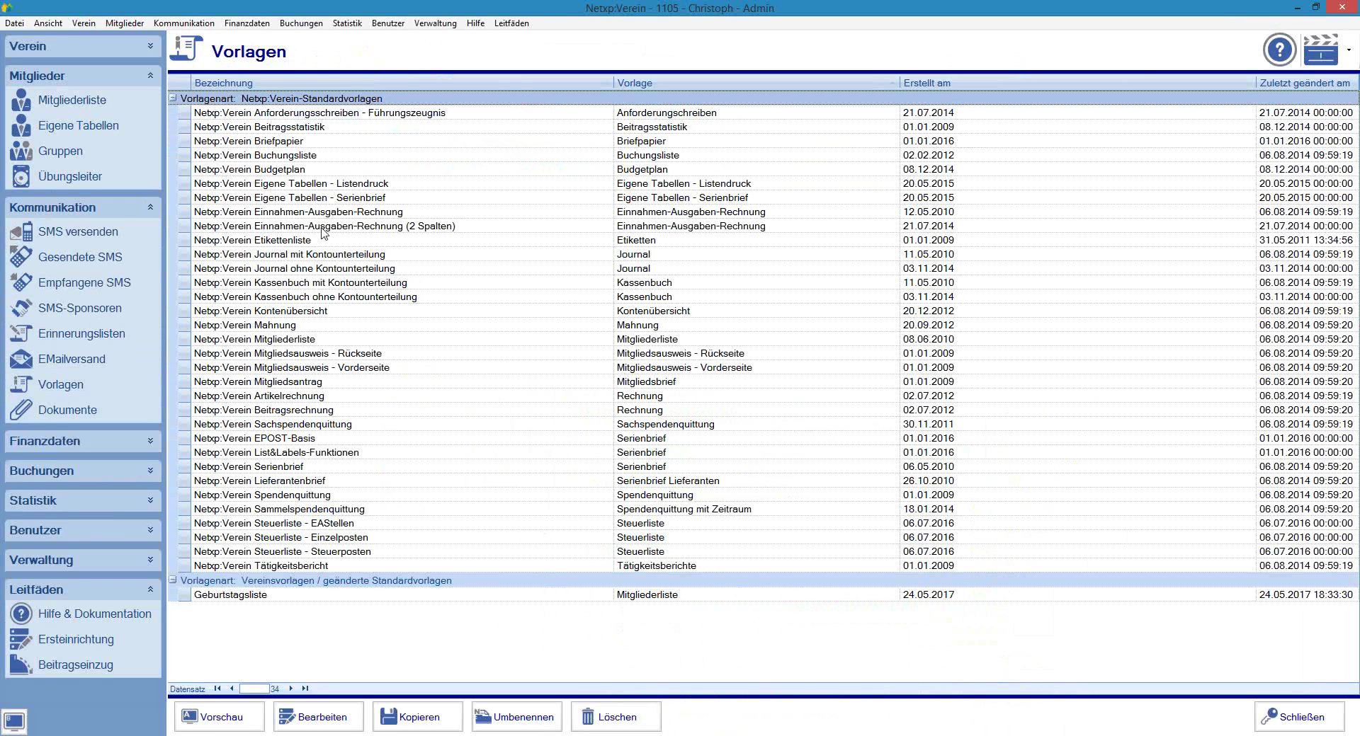
pyautogui.click(301, 241)
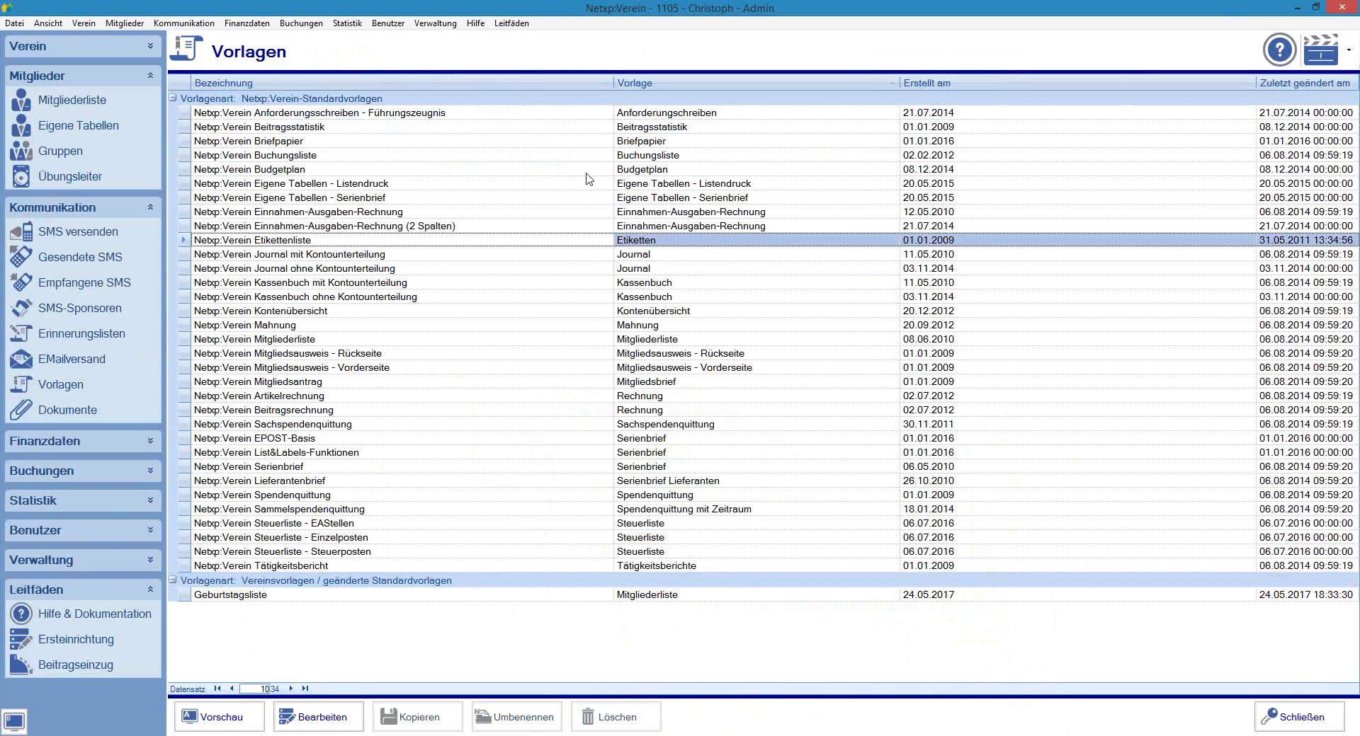
pyautogui.click(298, 724)
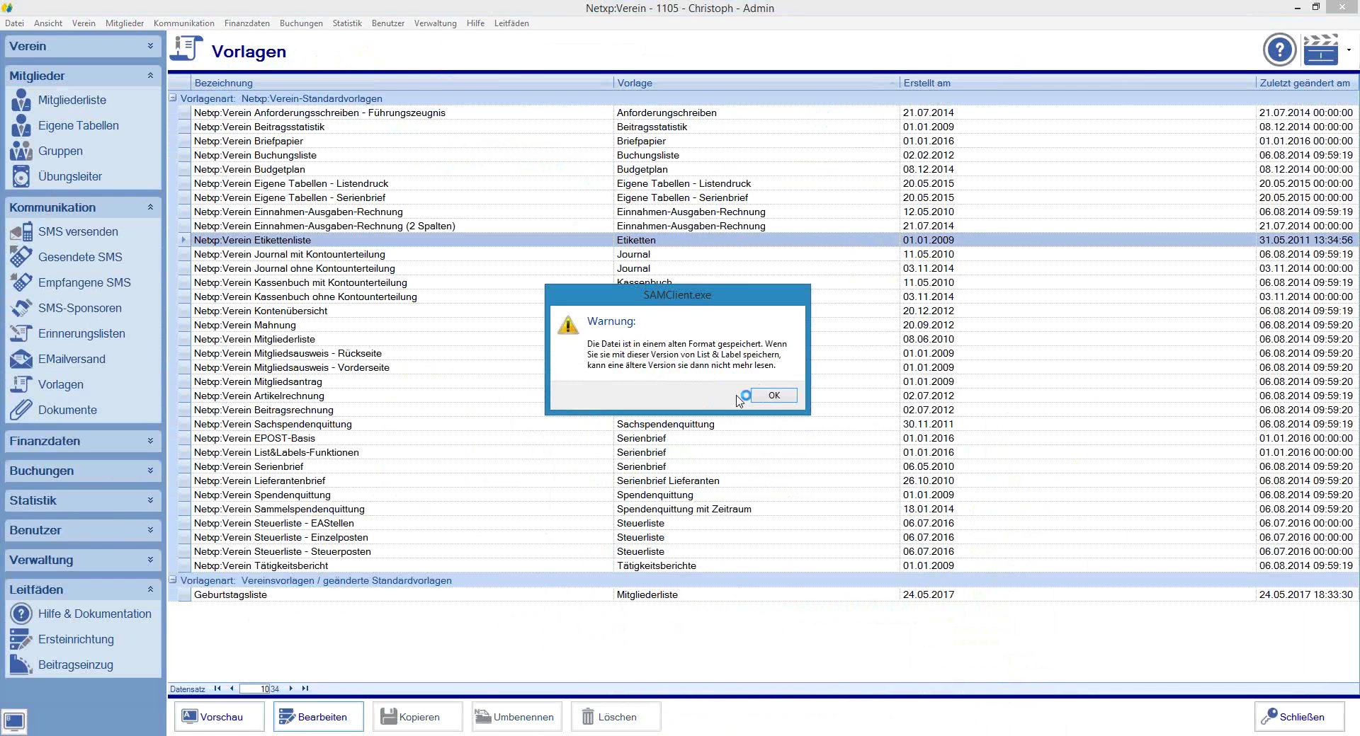
pyautogui.click(778, 401)
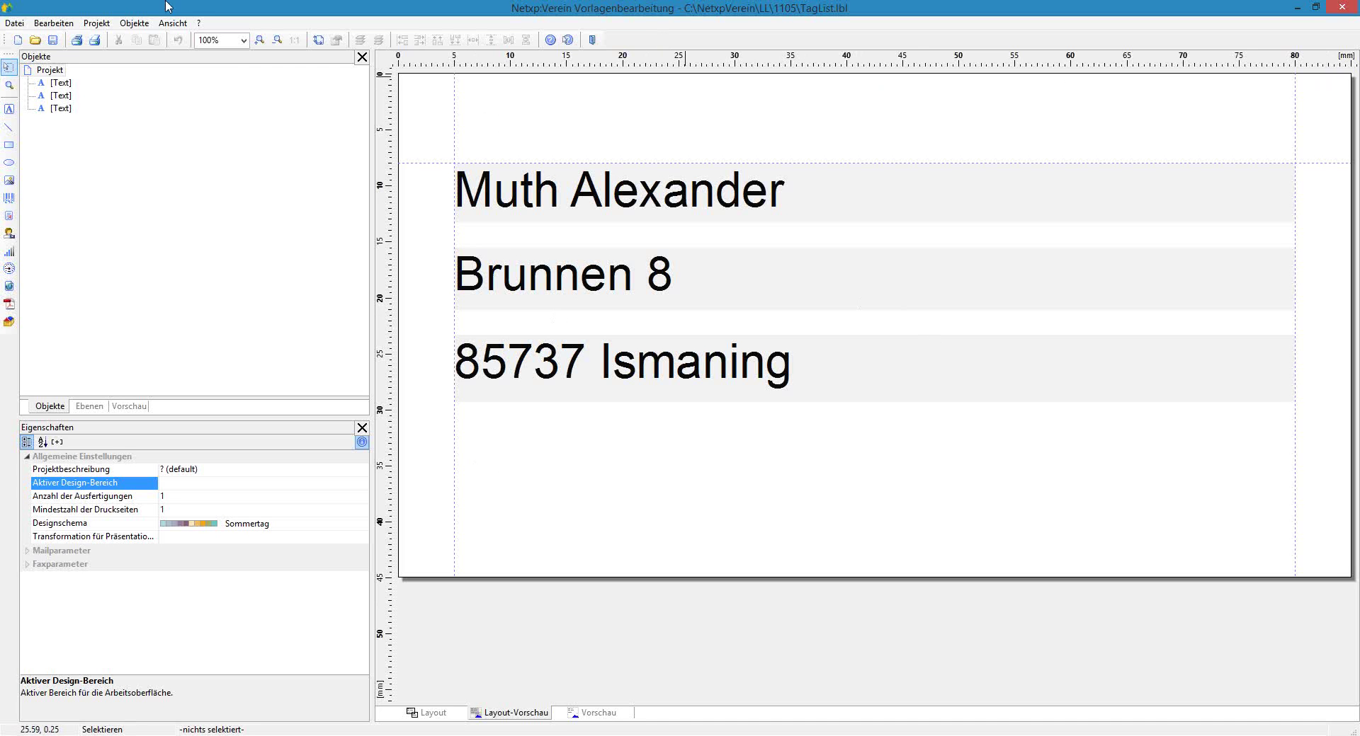
# - Open the project's page layout settings and examine the label size, spacing, count and offset values of the layout definition
pyautogui.click(94, 23)
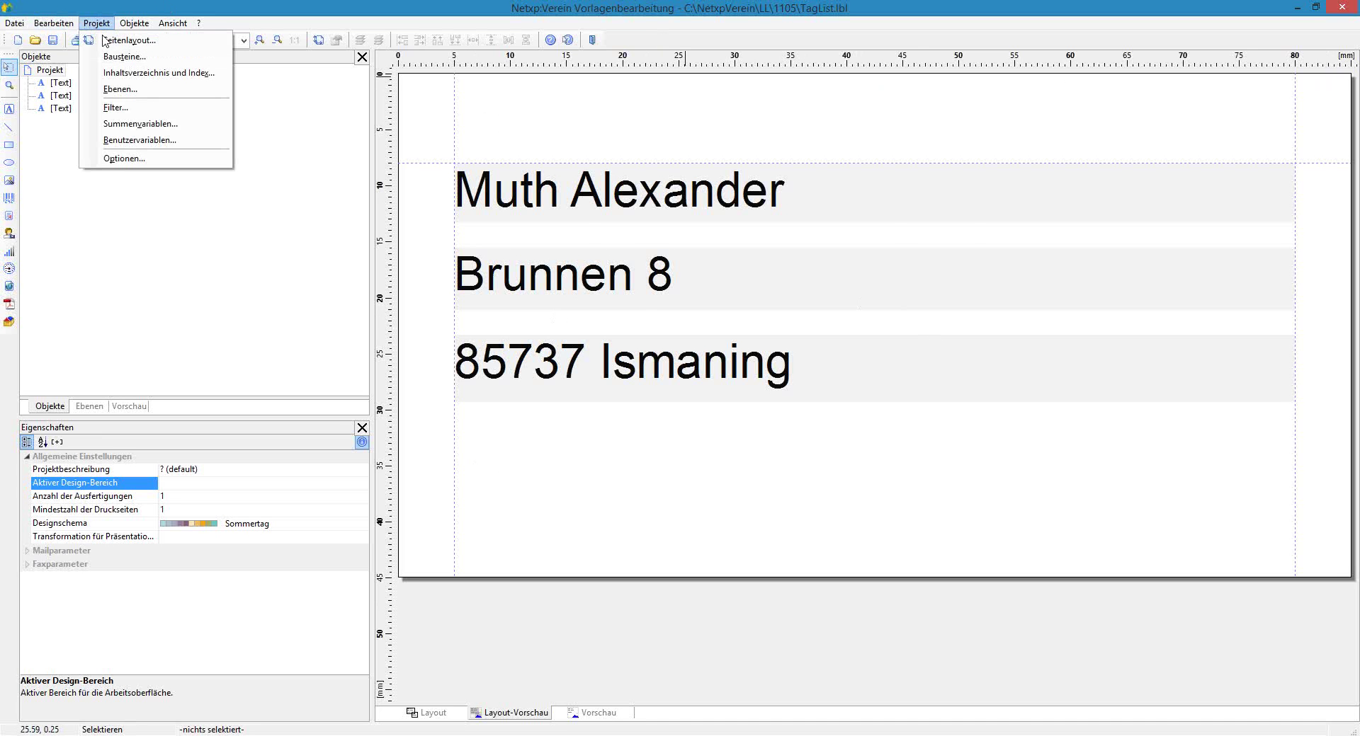
pyautogui.click(110, 41)
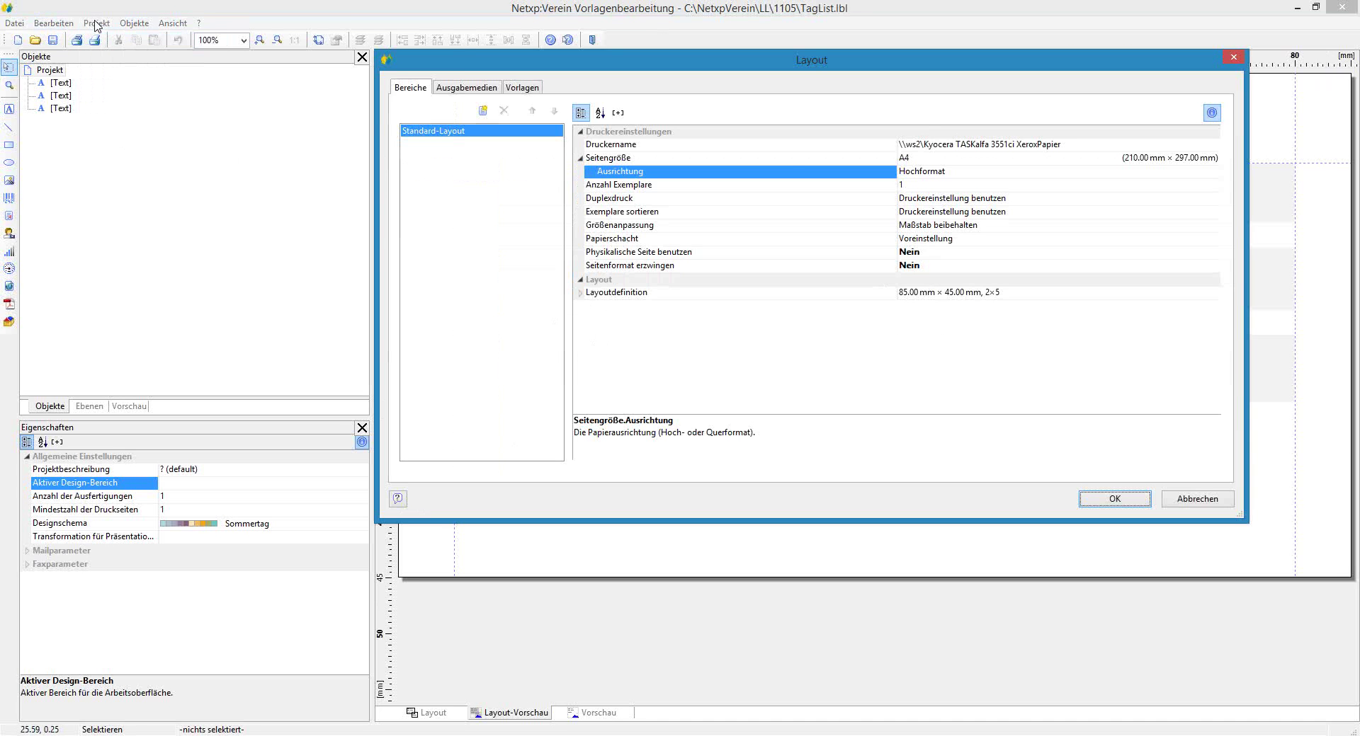
pyautogui.click(948, 296)
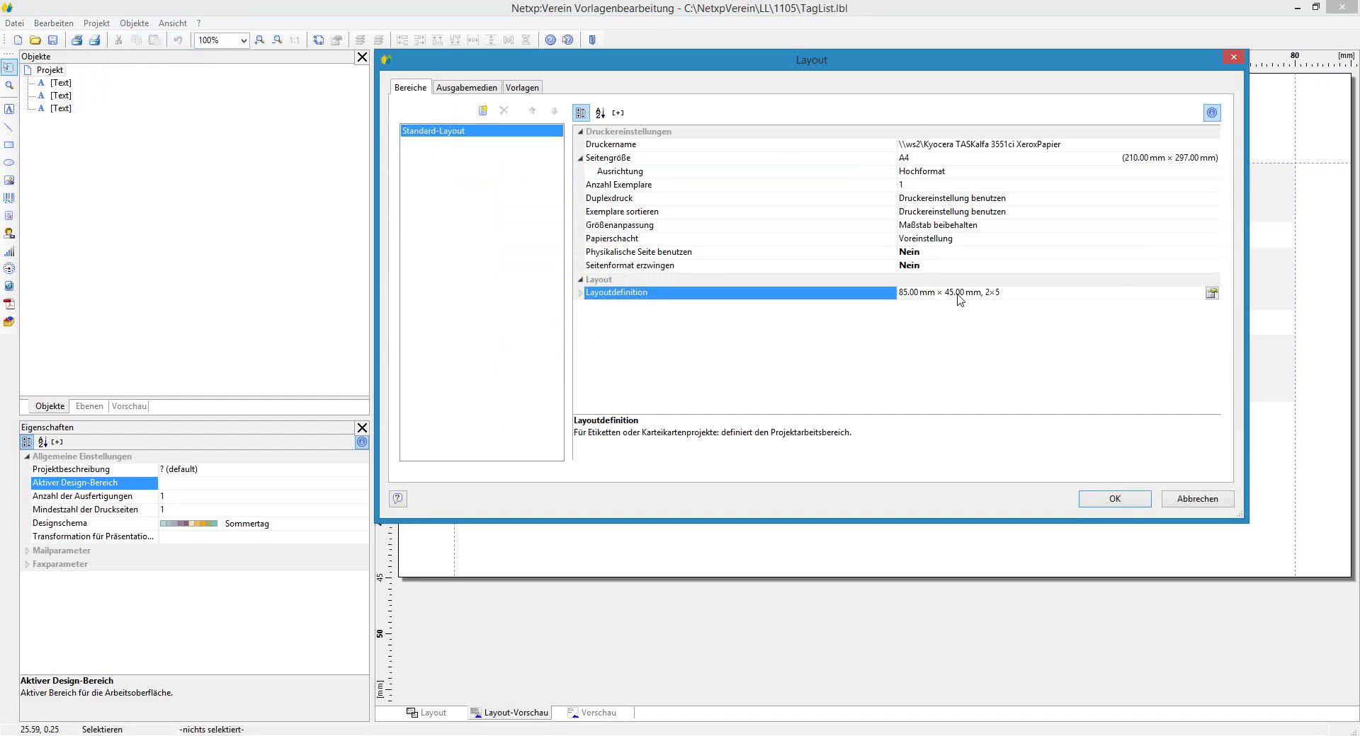
pyautogui.click(1212, 293)
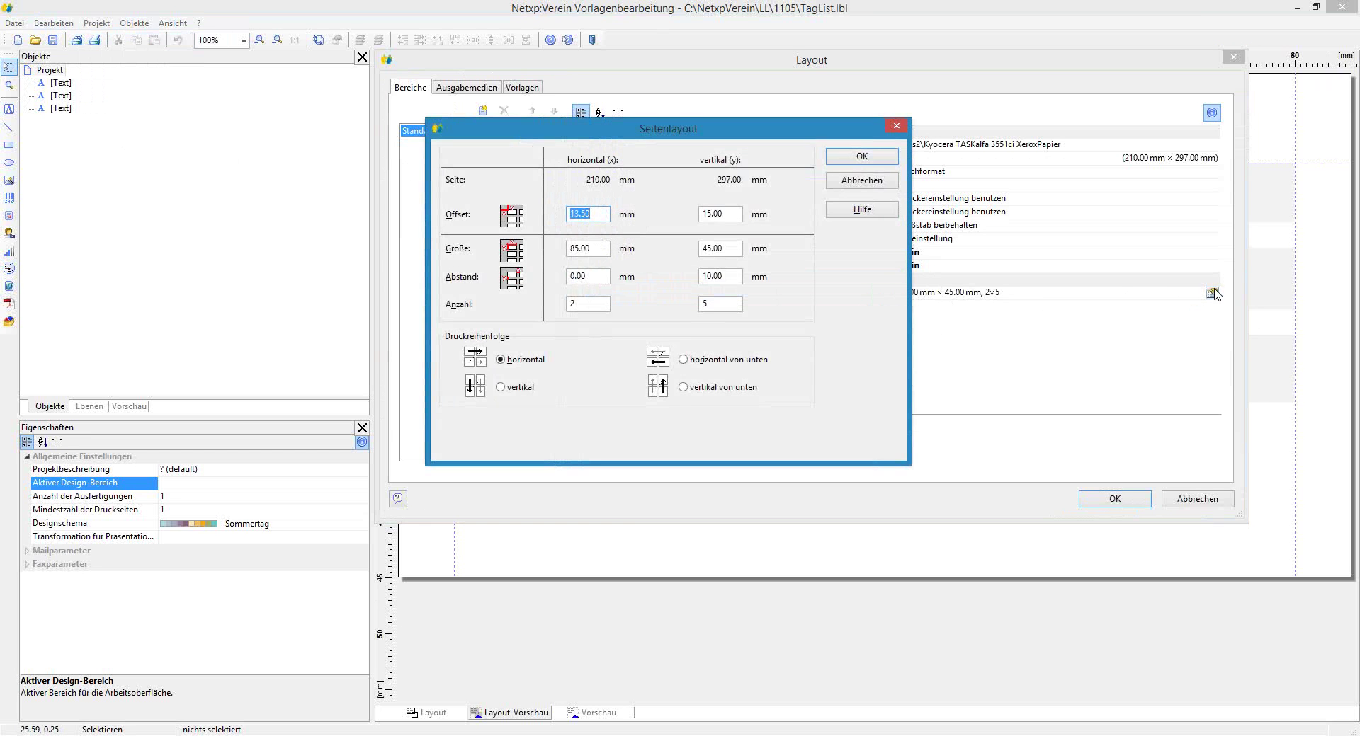
pyautogui.click(860, 182)
pyautogui.click(580, 296)
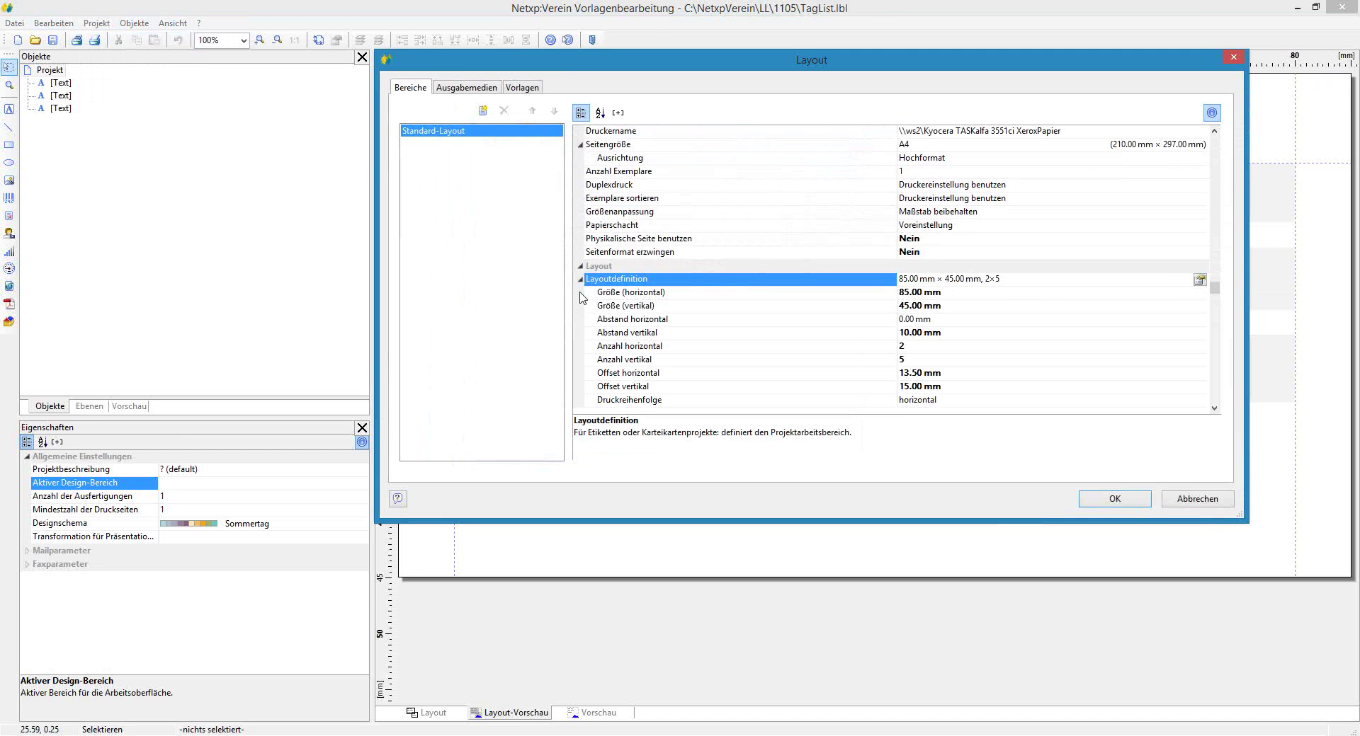
pyautogui.click(580, 280)
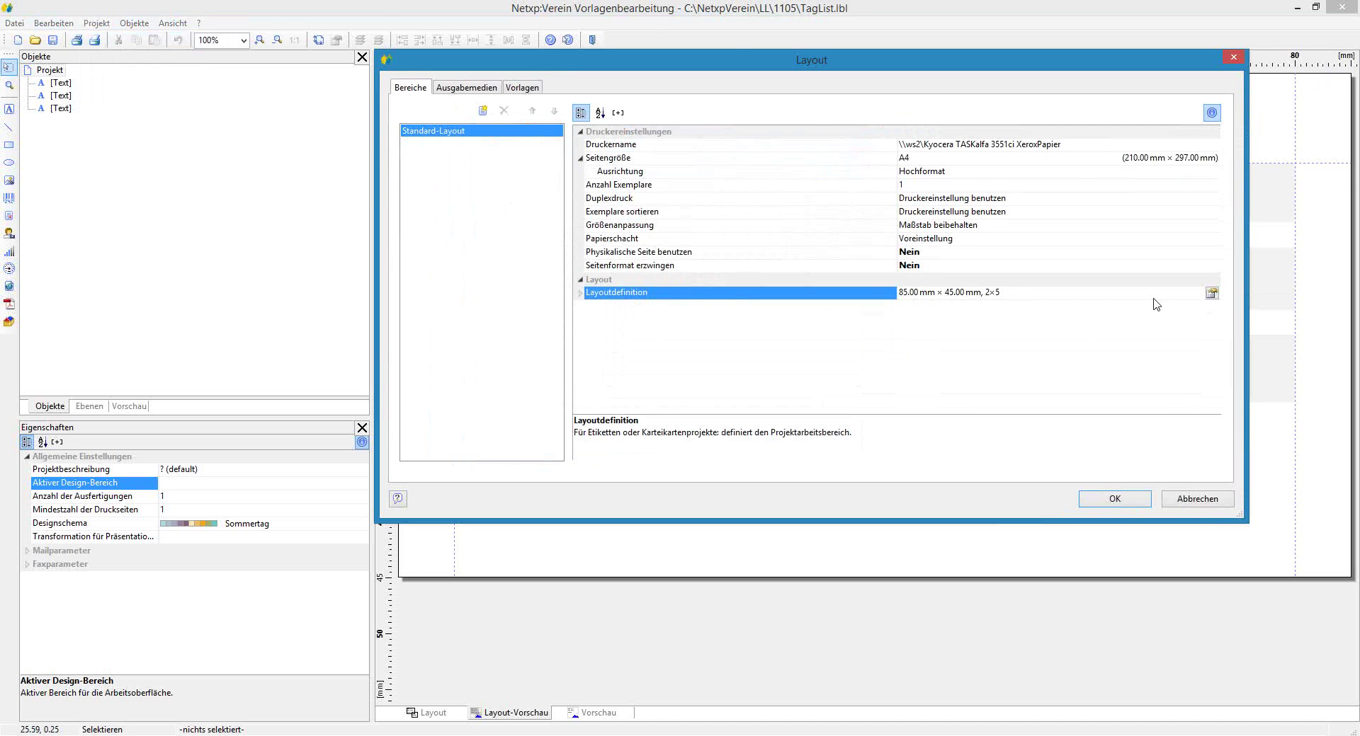
pyautogui.click(1211, 293)
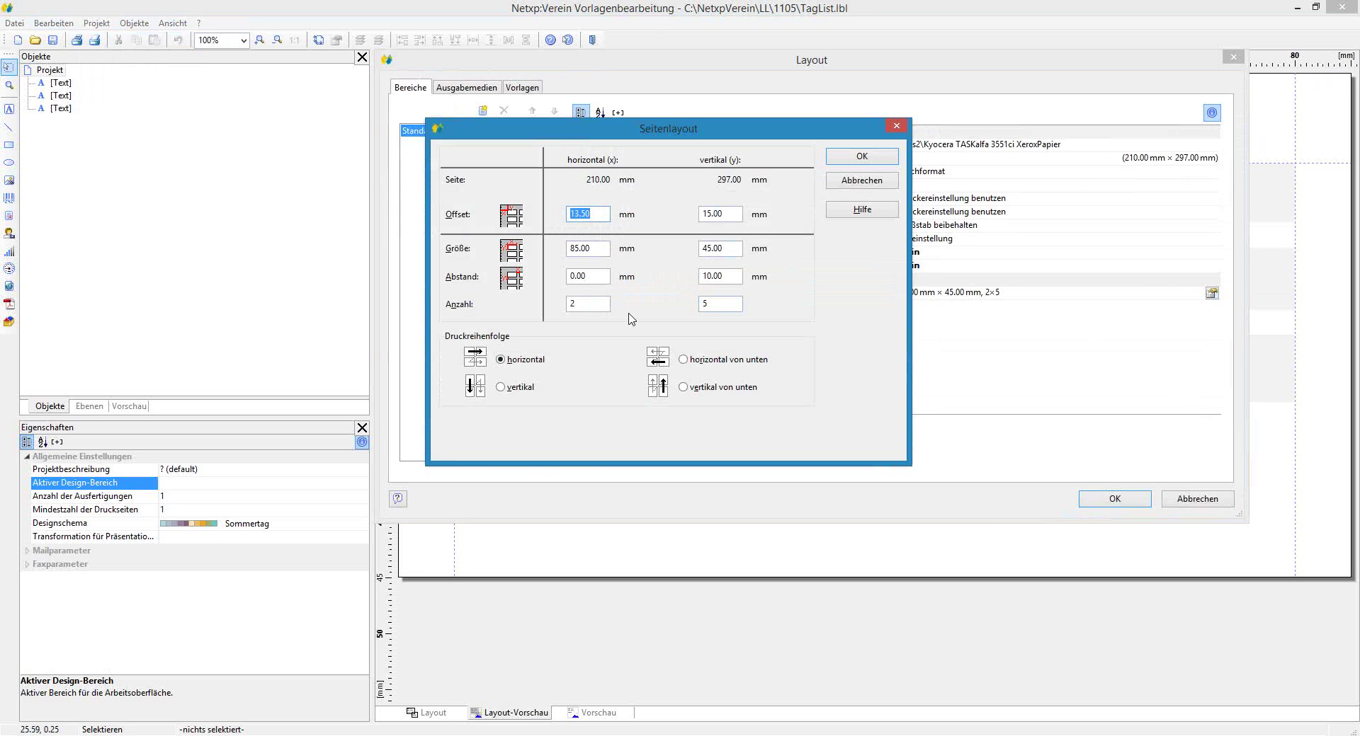
pyautogui.click(837, 183)
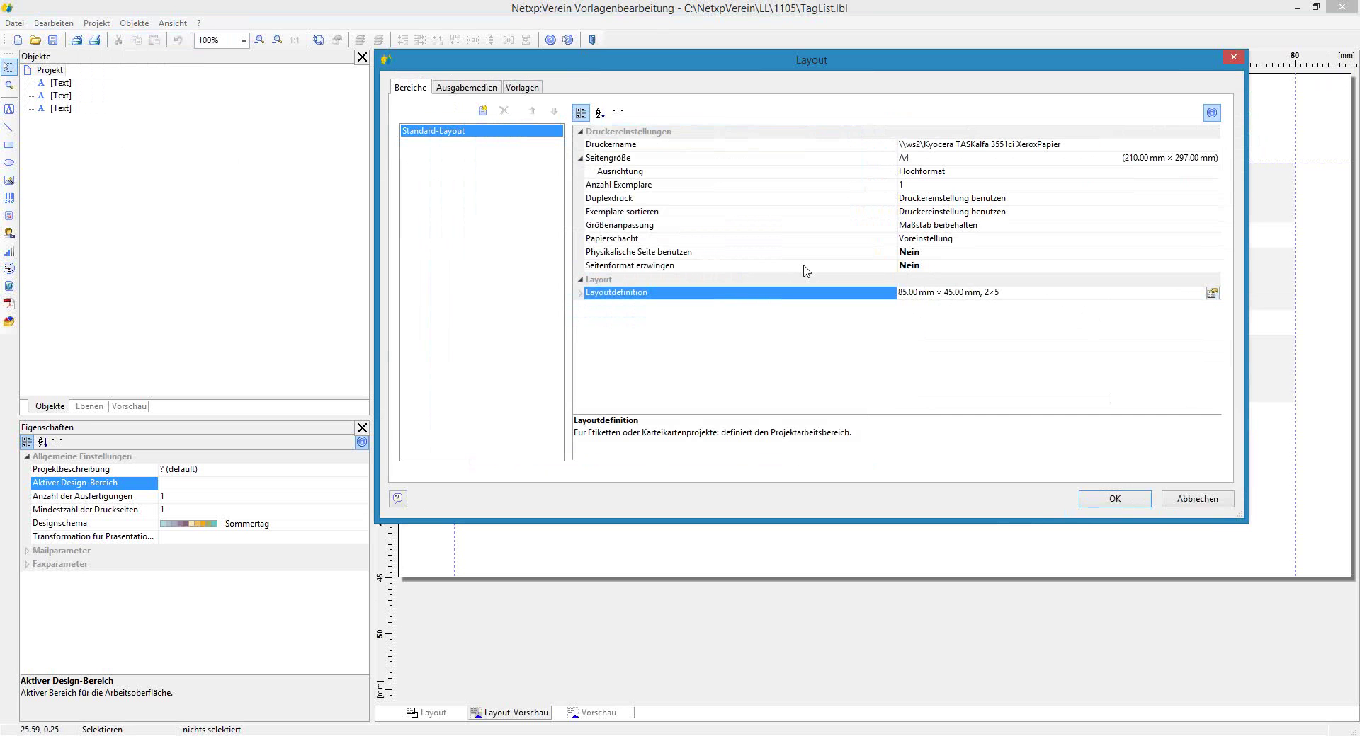
# - Show the predefined label templates without the page-fit filter and look through the Avery Zweckform formats
pyautogui.click(516, 88)
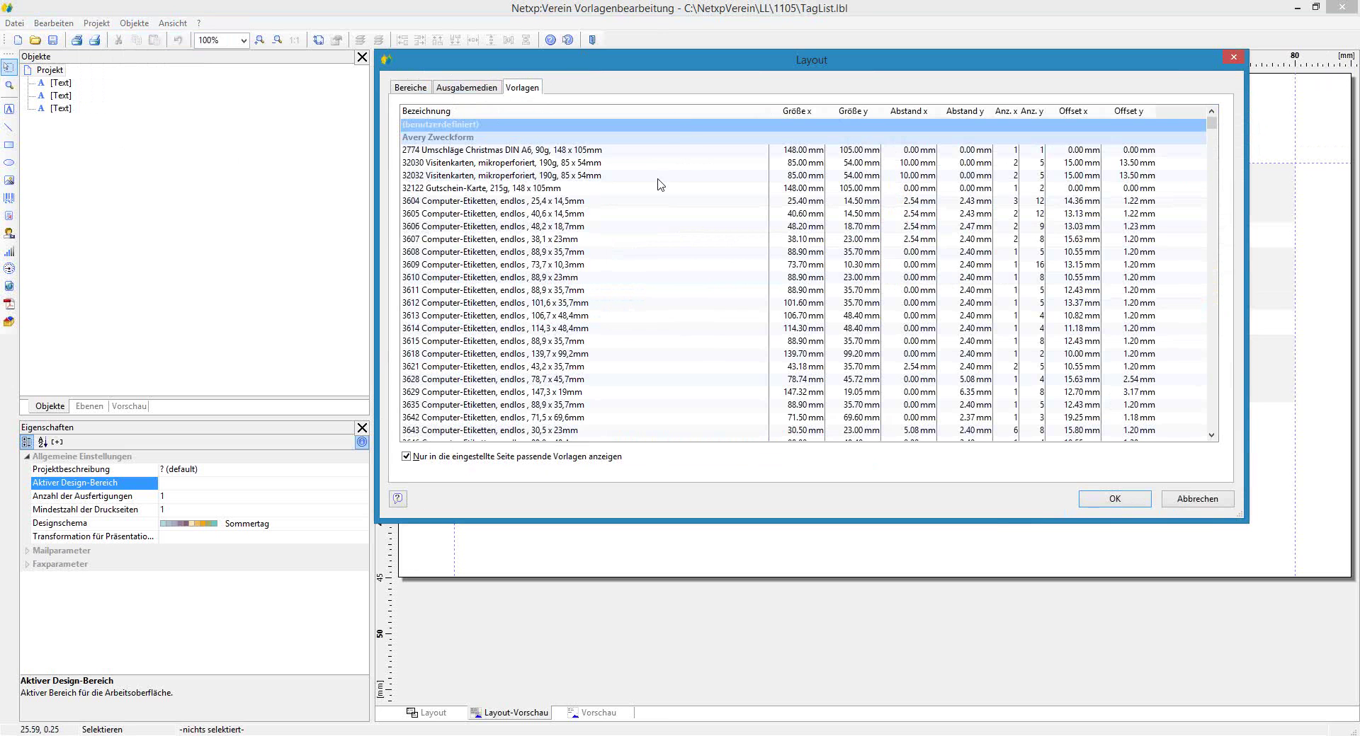
pyautogui.click(407, 459)
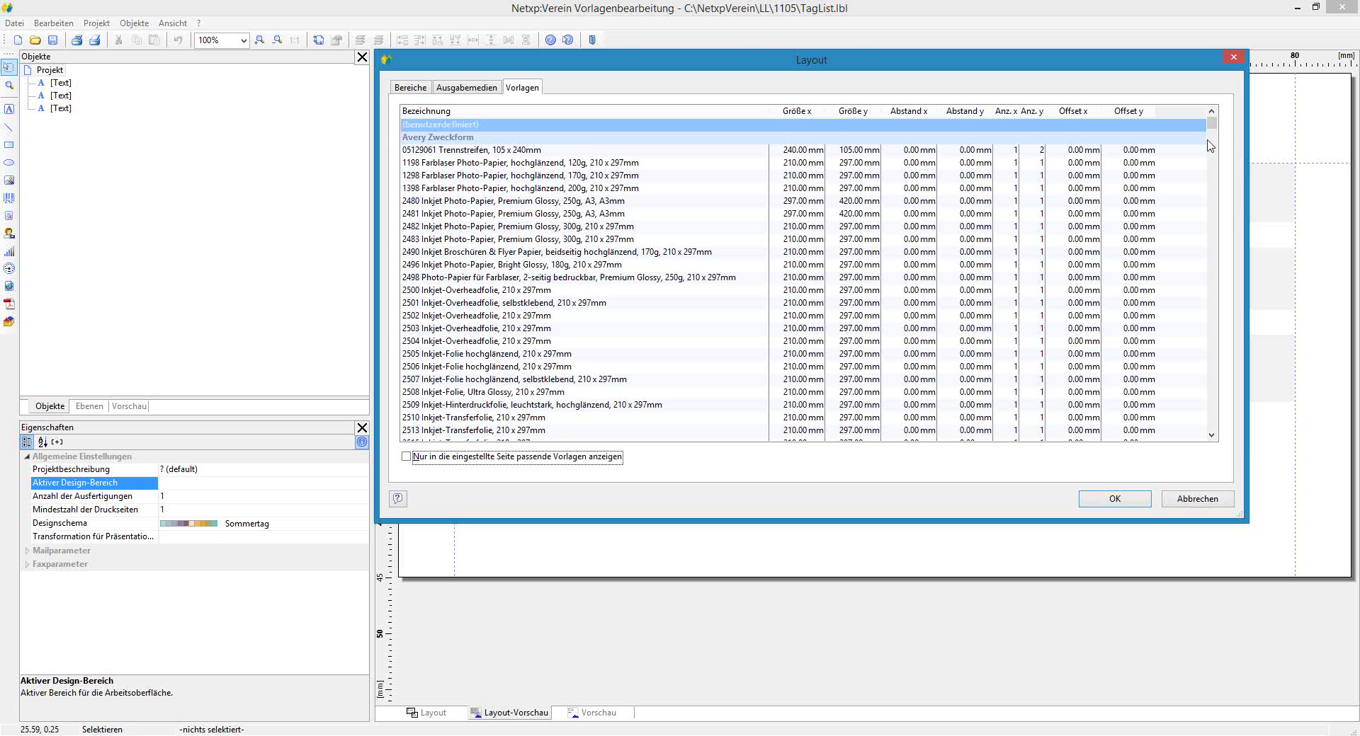
pyautogui.moveTo(1213, 126)
pyautogui.mouseDown()
pyautogui.moveTo(1213, 148)
pyautogui.moveTo(1215, 101)
pyautogui.mouseUp()
pyautogui.press('pagedown')
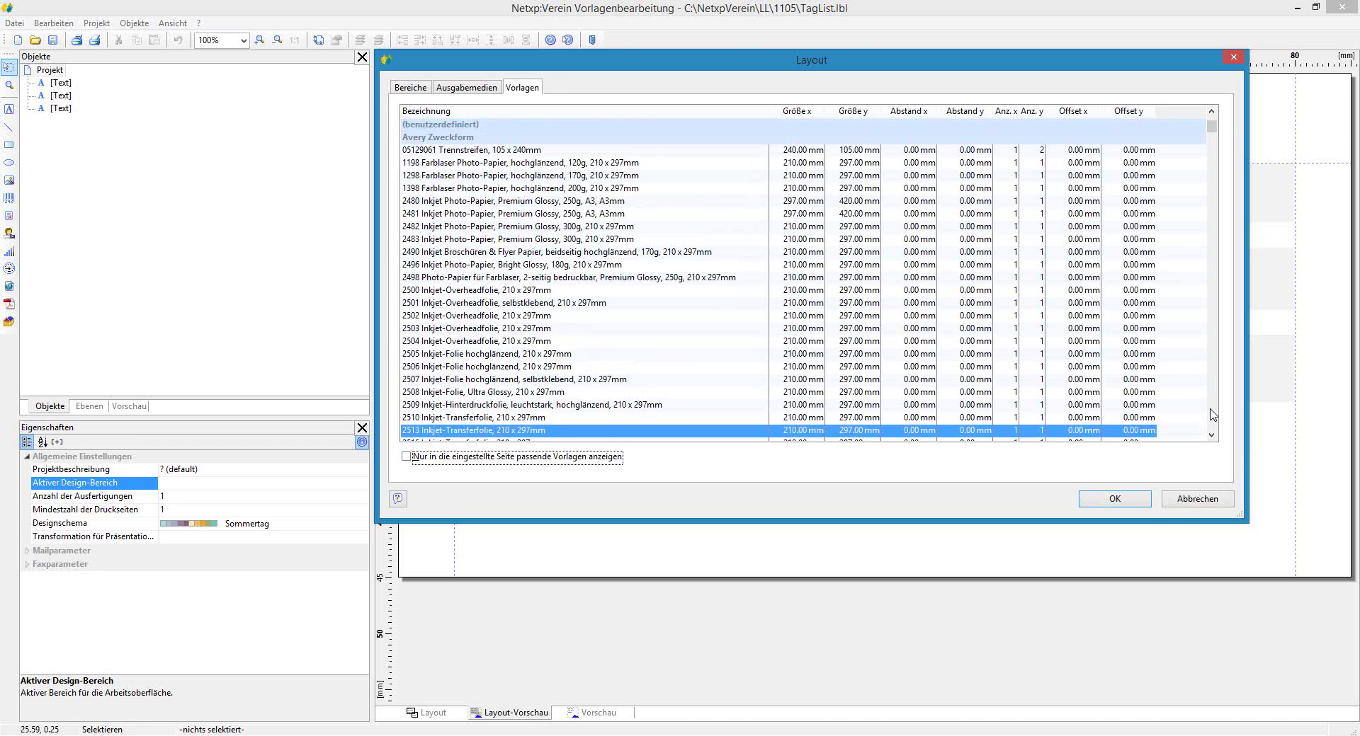
pyautogui.press('pagedown')
pyautogui.press('Down')
pyautogui.press('pagedown')
pyautogui.press('pagedown')
pyautogui.press('pagedown')
pyautogui.press('pagedown')
pyautogui.press('pagedown')
pyautogui.press('pagedown')
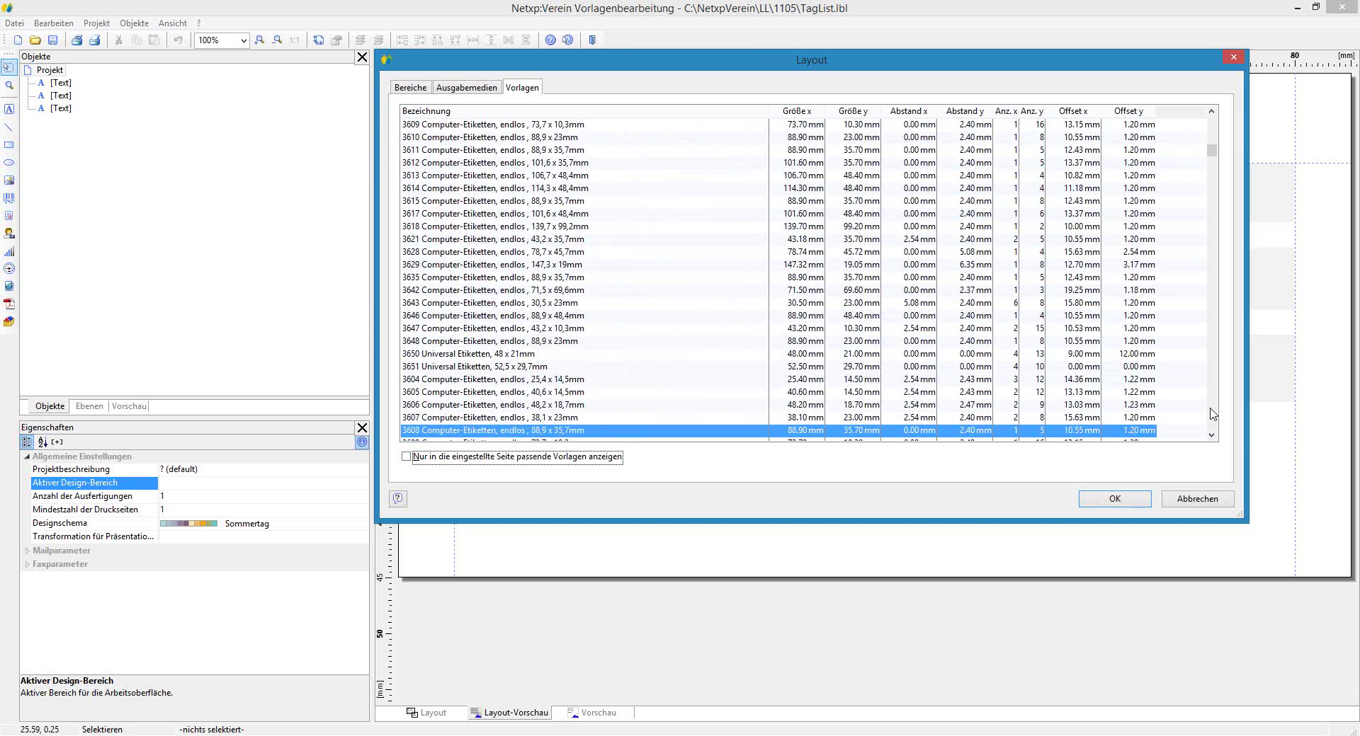
pyautogui.press('pagedown')
pyautogui.press('pagedown')
pyautogui.press('pagedown')
pyautogui.press('pagedown')
pyautogui.press('pagedown')
pyautogui.press('pagedown')
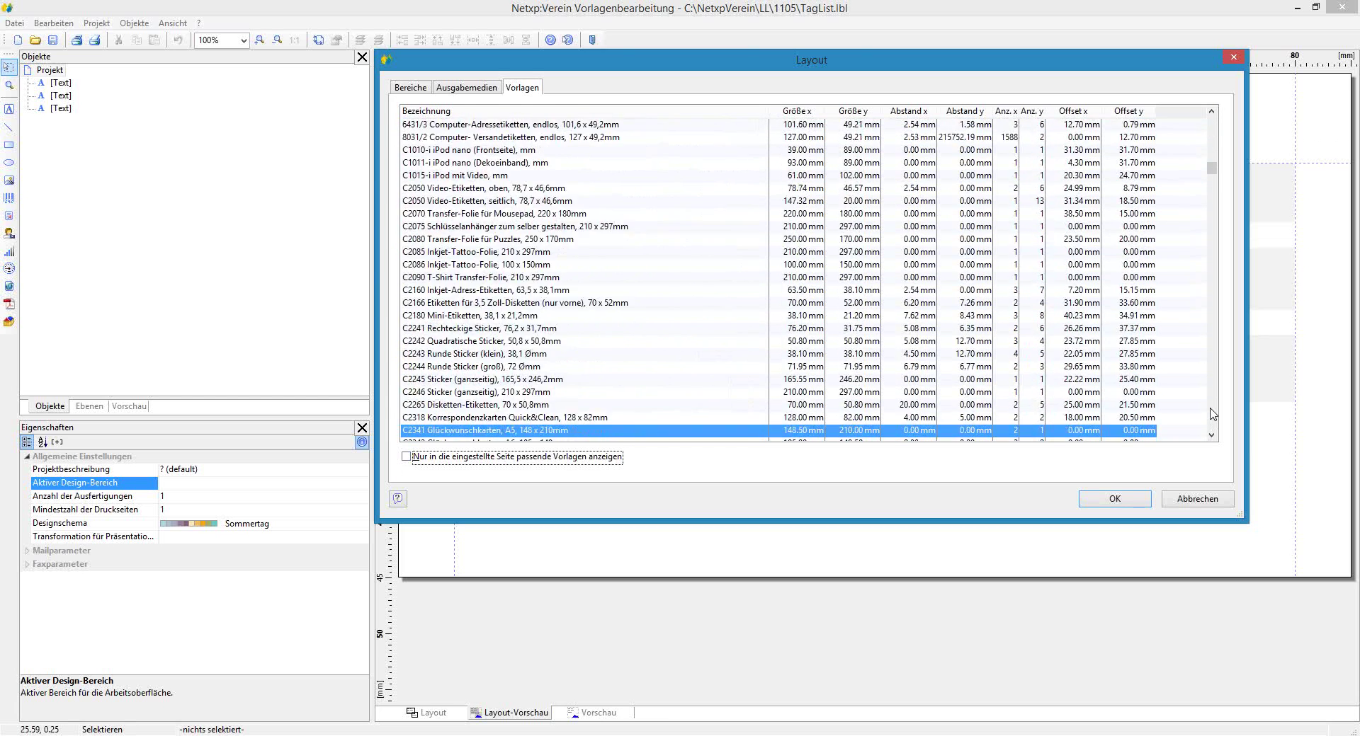
pyautogui.press('pagedown')
pyautogui.press('pagedown')
pyautogui.press('pagedown')
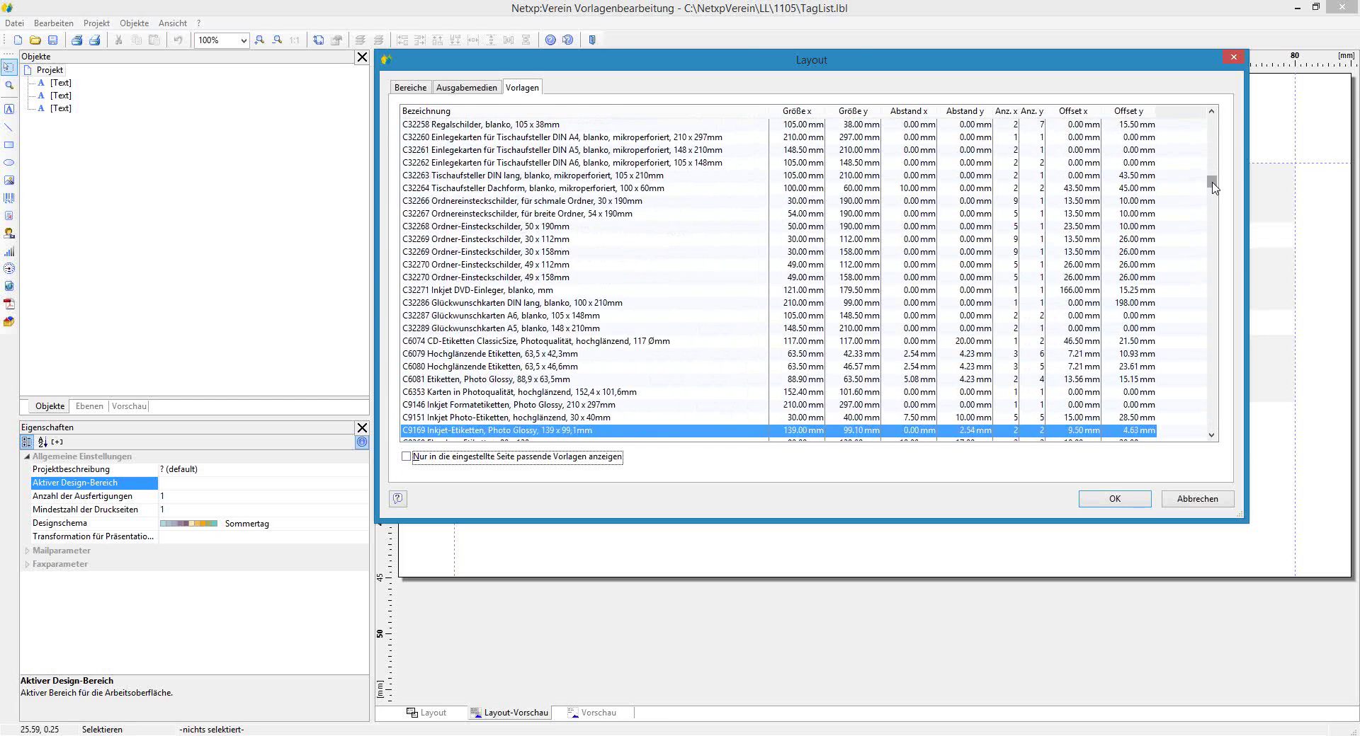
pyautogui.press('pageup')
pyautogui.press('pageup')
pyautogui.press('pageup')
pyautogui.press('pageup')
pyautogui.press('pageup')
pyautogui.press('pageup')
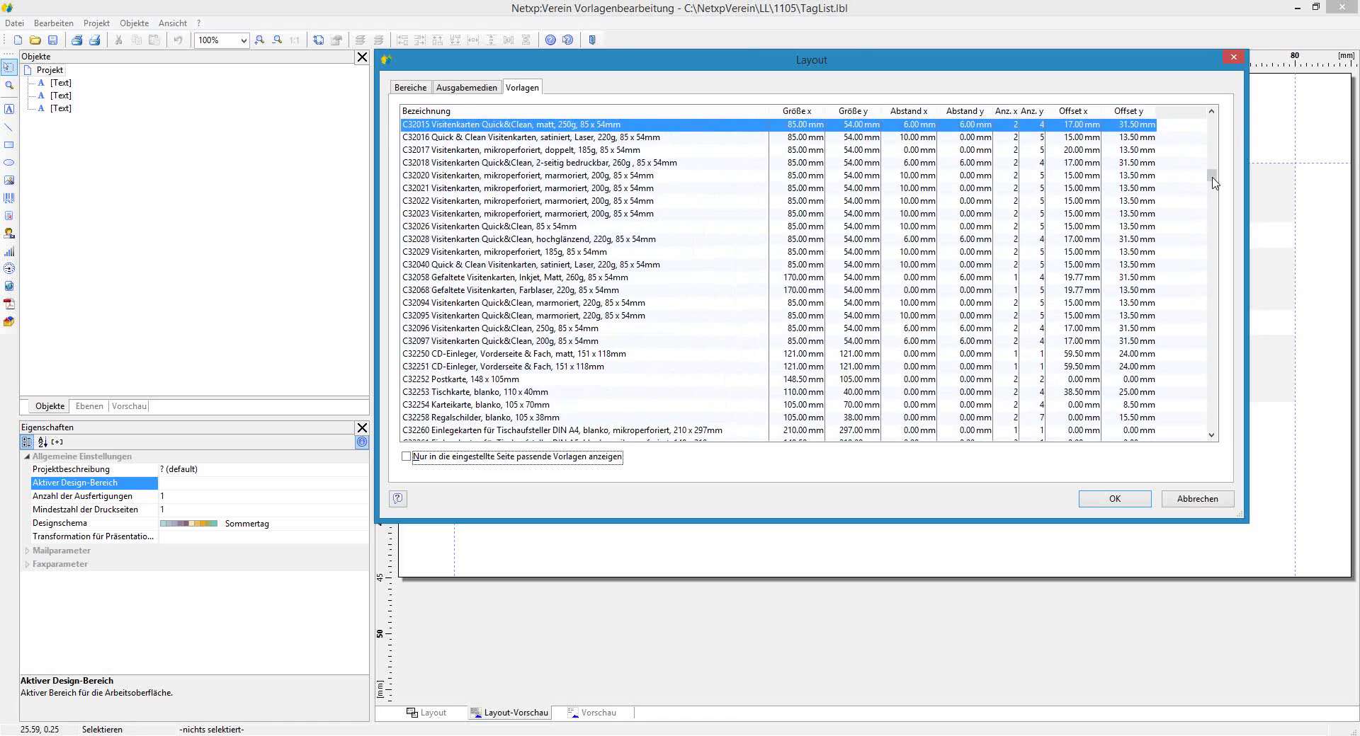
pyautogui.press('pageup')
pyautogui.press('pagedown')
pyautogui.press('pagedown')
pyautogui.press('pagedown')
pyautogui.press('pagedown')
pyautogui.press('pagedown')
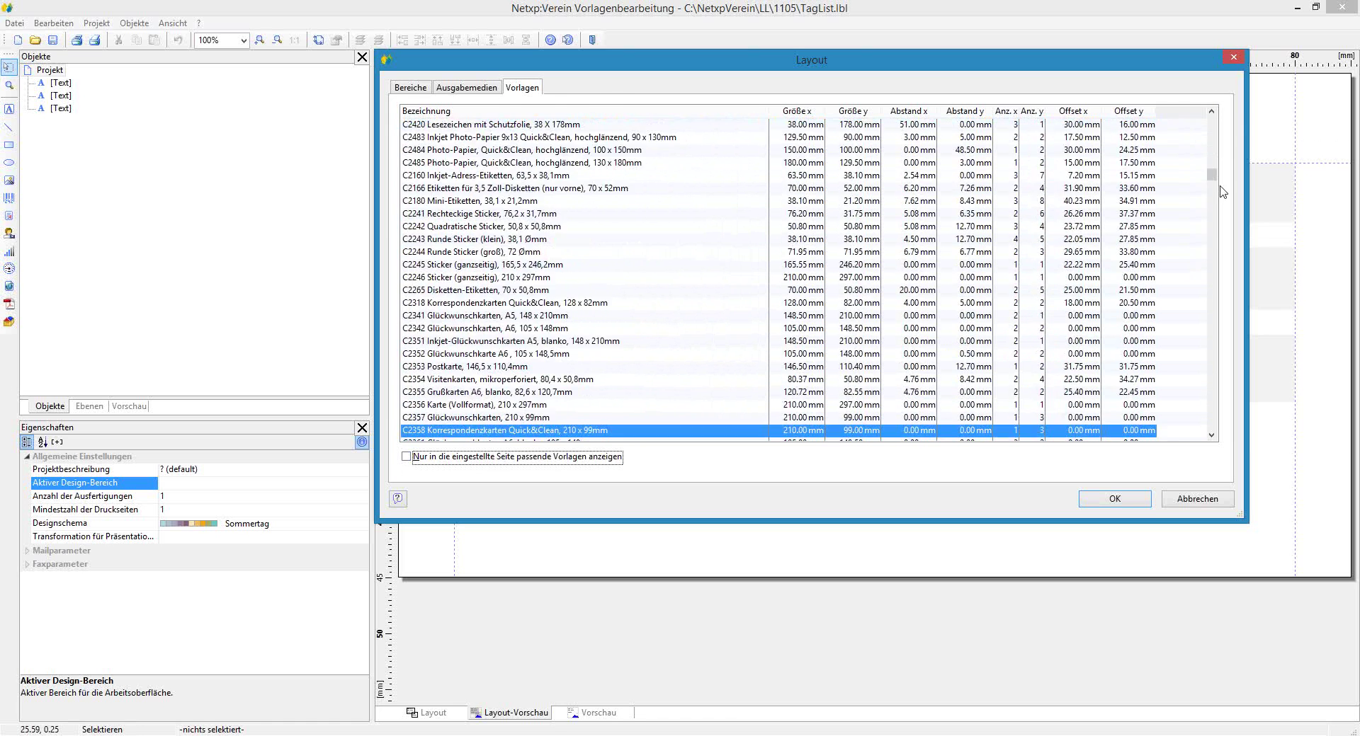
# - Limit the predefined label templates to those fitting the set page and look through the Avery Zweckform formats
pyautogui.click(510, 457)
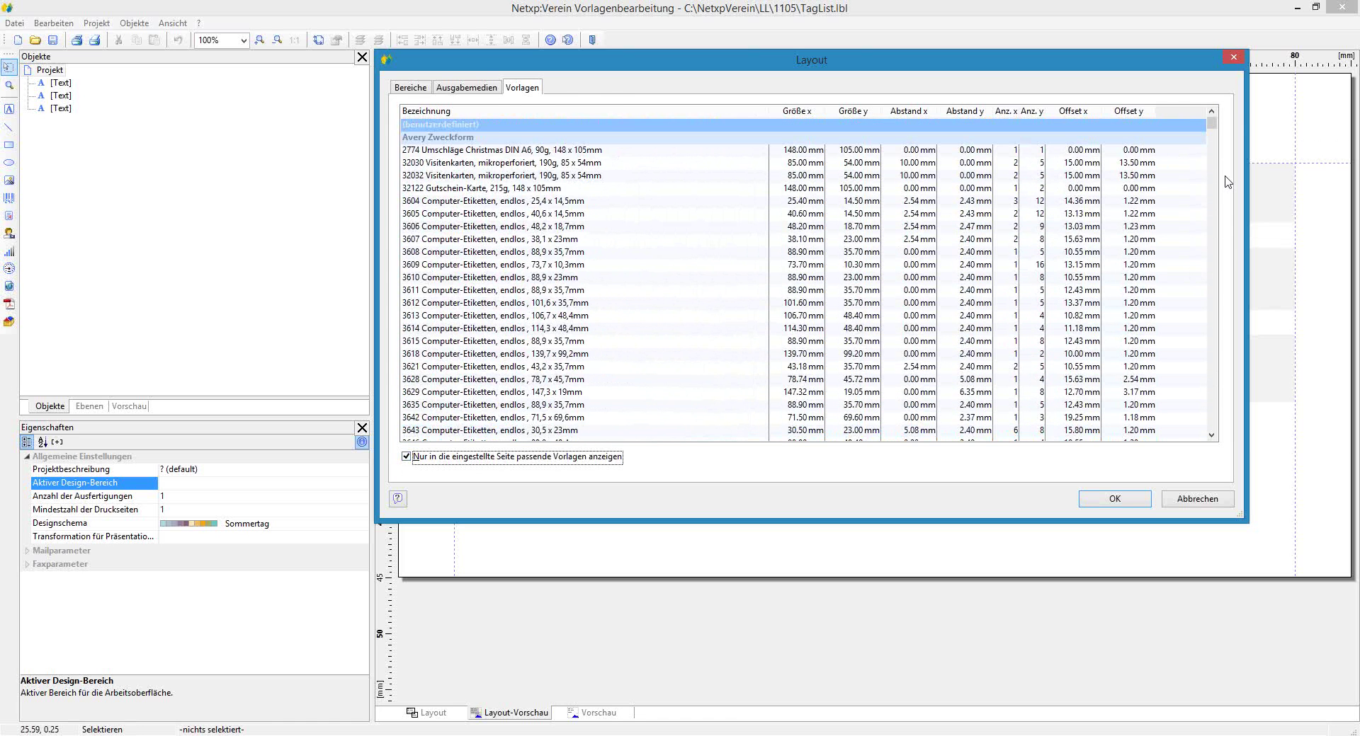
pyautogui.press('pagedown')
pyautogui.press('pagedown')
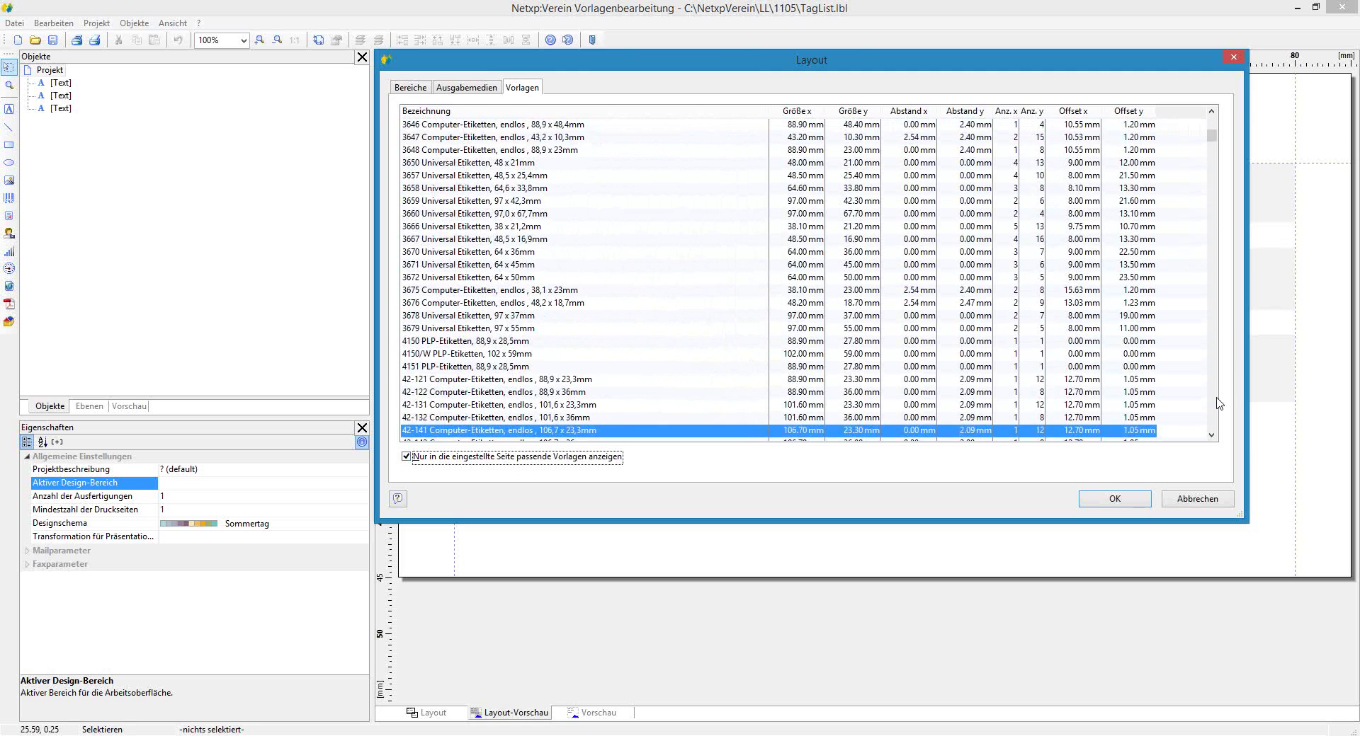
pyautogui.press('pageup')
pyautogui.press('pageup')
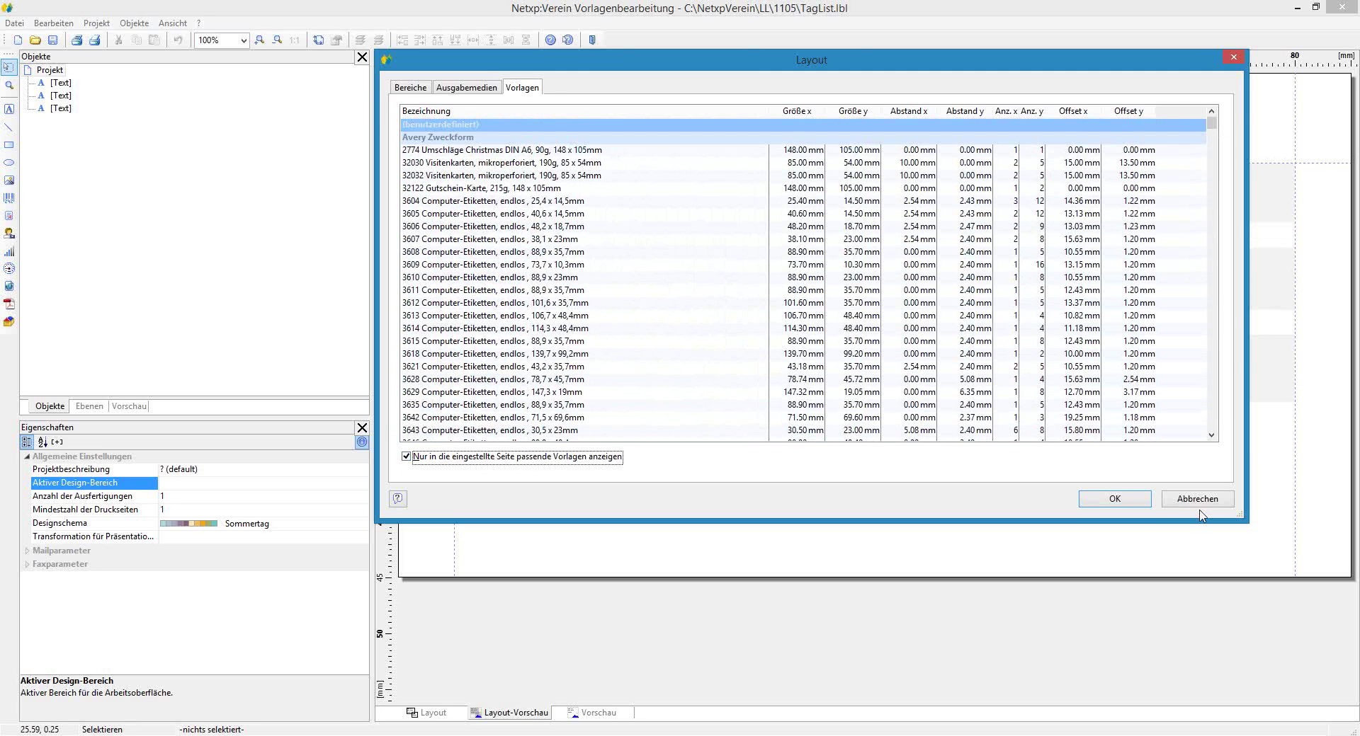
pyautogui.press('Down')
pyautogui.press('Down')
pyautogui.press('Down')
pyautogui.press('Down')
pyautogui.press('Down')
pyautogui.press('Down')
pyautogui.press('Down')
pyautogui.press('Down')
pyautogui.press('Down')
pyautogui.press('Down')
pyautogui.press('Down')
pyautogui.press('Down')
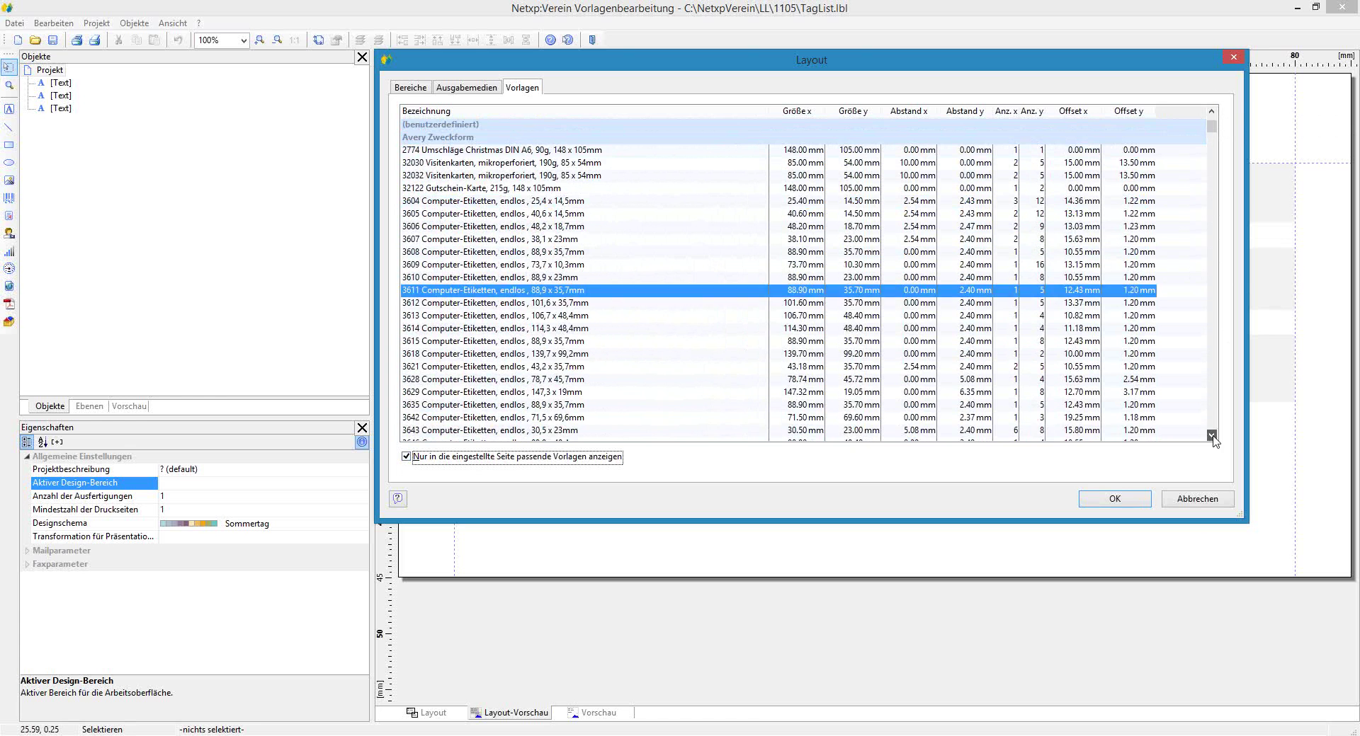
pyautogui.press('Down')
pyautogui.press('pagedown')
pyautogui.press('pagedown')
pyautogui.press('pagedown')
pyautogui.press('pagedown')
pyautogui.press('pagedown')
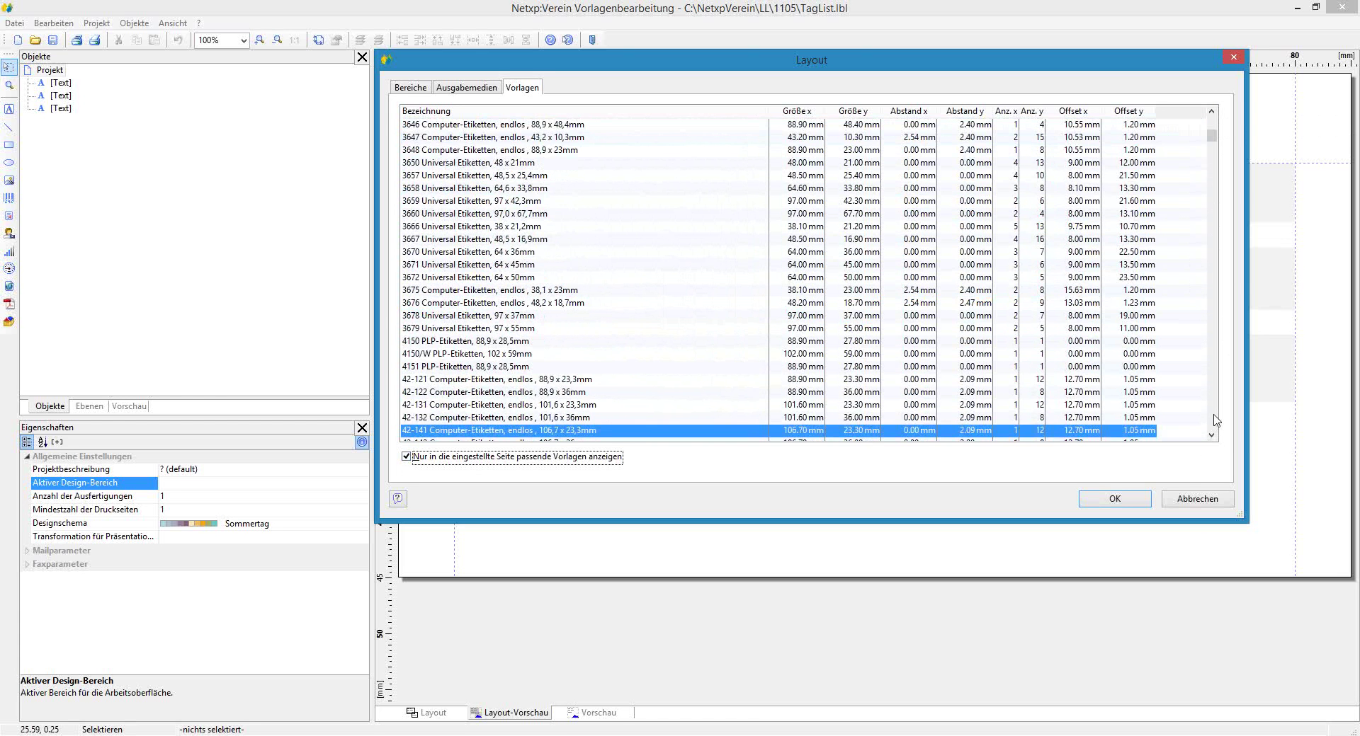
pyautogui.press('pagedown')
pyautogui.press('pagedown')
pyautogui.press('pagedown')
pyautogui.press('pagedown')
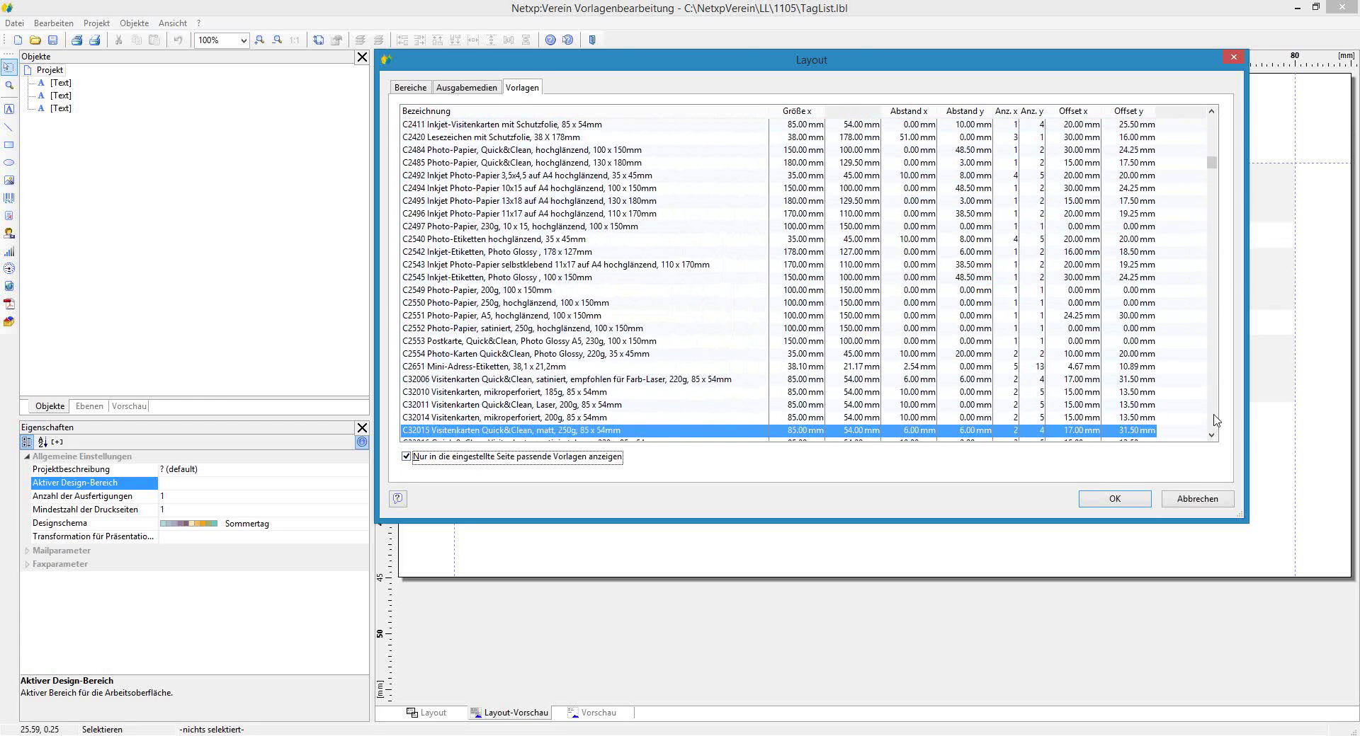
pyautogui.press('pagedown')
pyautogui.press('pagedown')
pyautogui.press('pagedown')
pyautogui.press('pagedown')
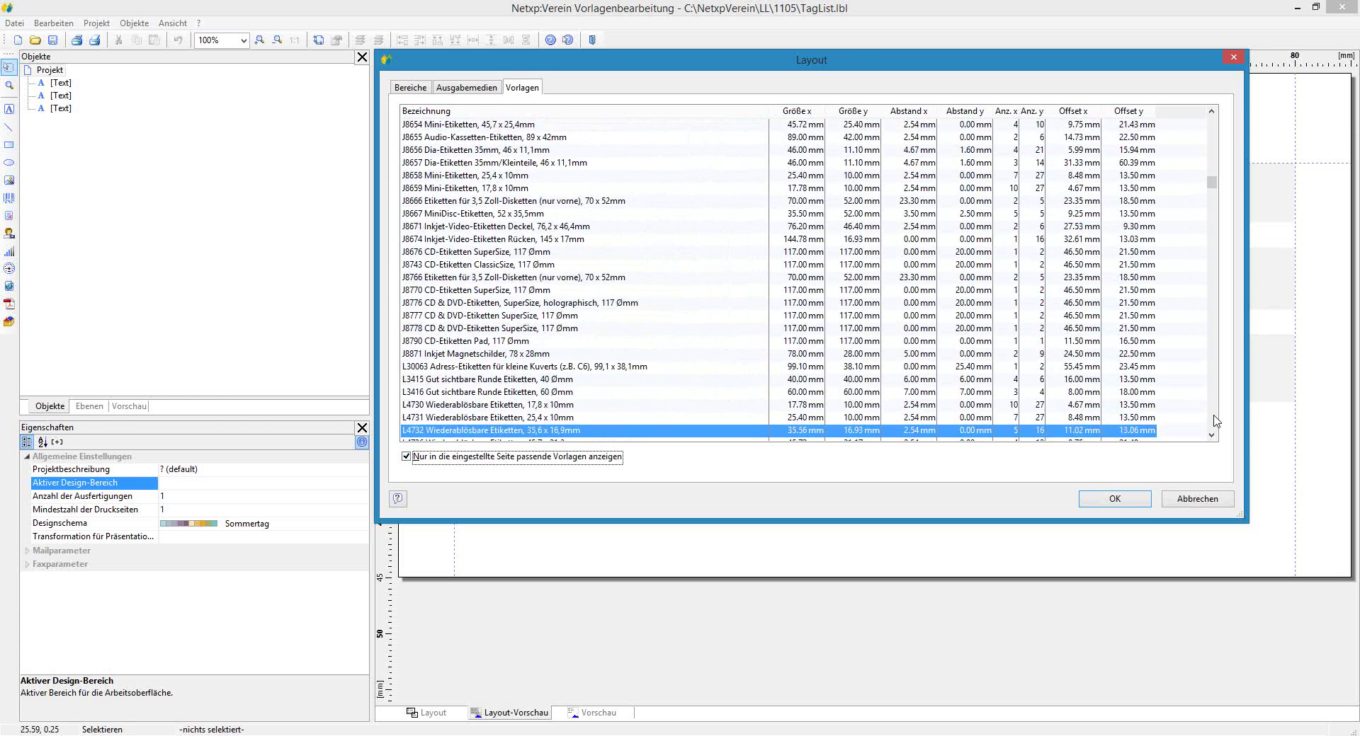
pyautogui.press('pagedown')
pyautogui.press('pagedown')
pyautogui.press('pagedown')
pyautogui.press('pagedown')
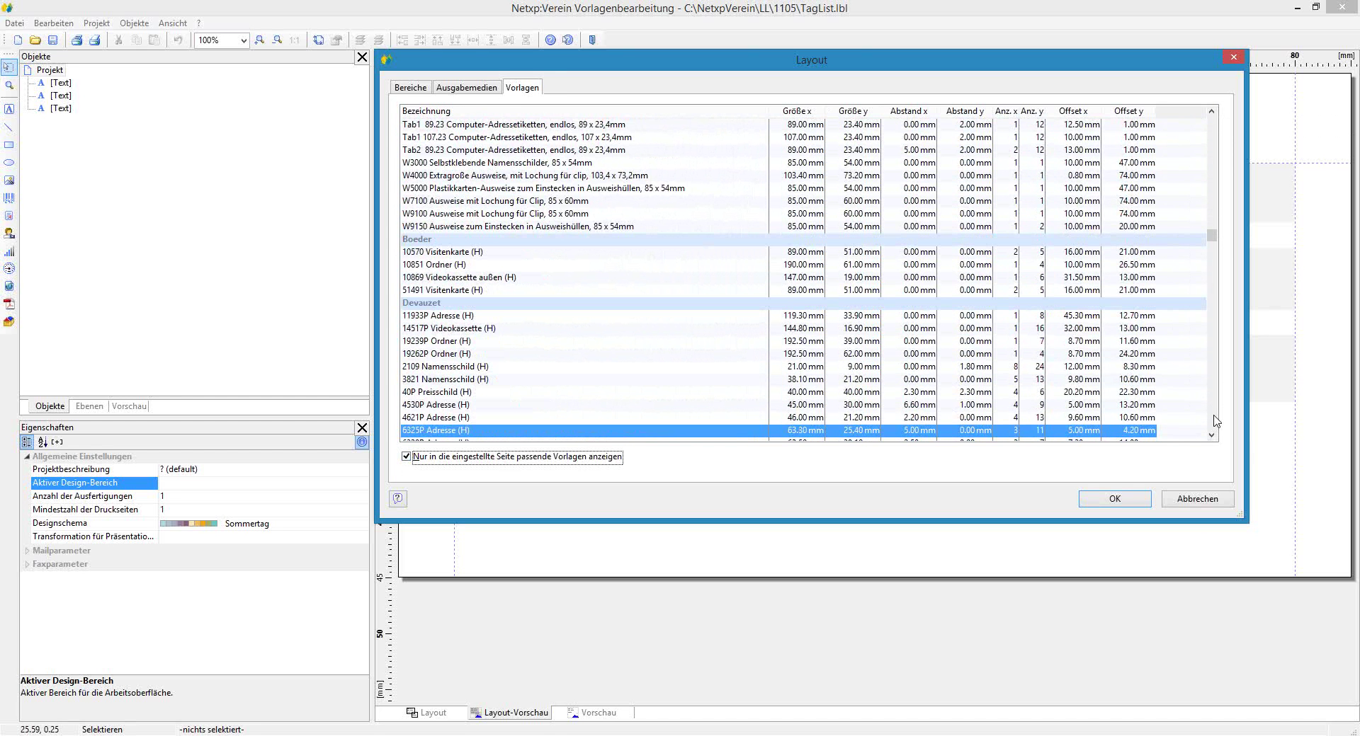
# - Look through the predefined label templates of Devauzet, ERO, Herlitz and Herma
pyautogui.press('pagedown')
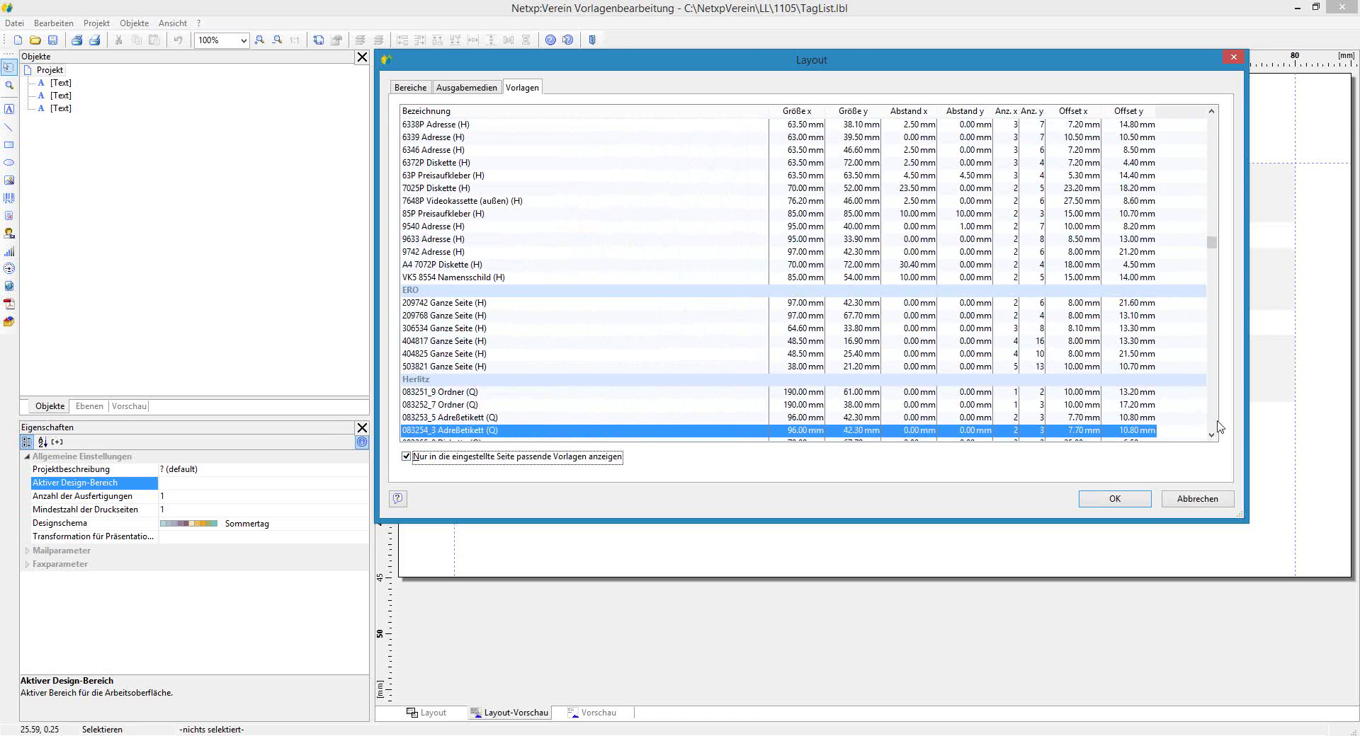
pyautogui.press('pagedown')
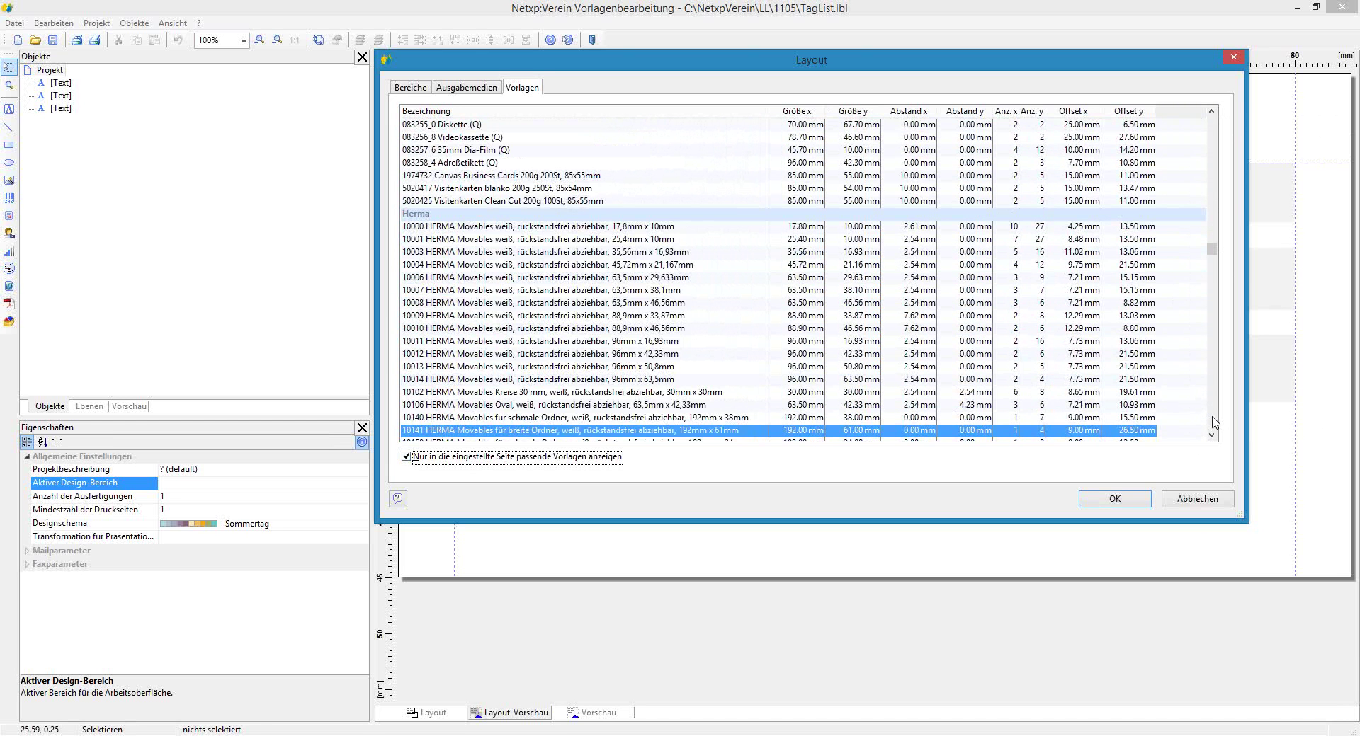
pyautogui.press('pagedown')
pyautogui.press('pagedown')
pyautogui.press('pagedown')
pyautogui.press('pagedown')
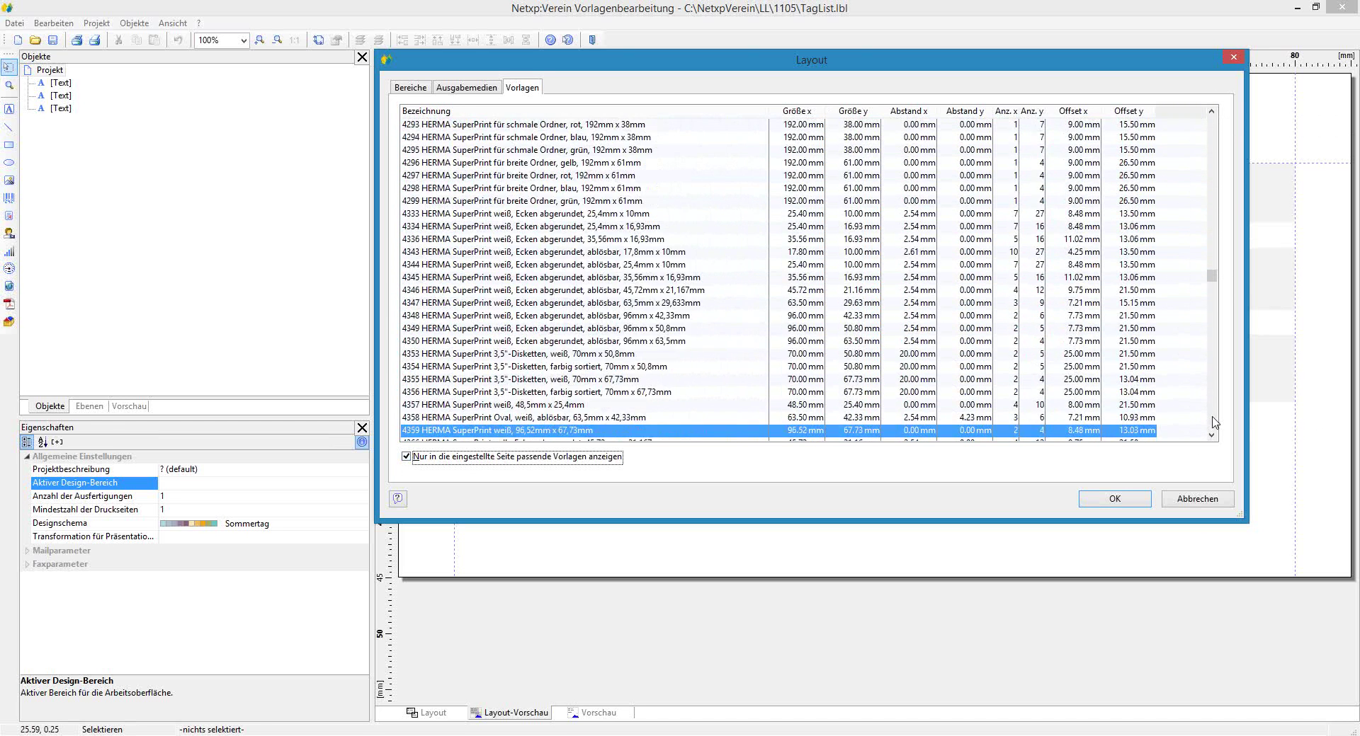
pyautogui.press('pagedown')
pyautogui.press('pagedown')
pyautogui.press('Down')
pyautogui.press('Down')
pyautogui.press('Down')
pyautogui.press('Down')
pyautogui.press('Down')
pyautogui.press('Down')
pyautogui.press('Down')
pyautogui.press('Down')
pyautogui.press('Down')
pyautogui.press('Down')
pyautogui.press('Down')
pyautogui.press('Down')
pyautogui.press('Down')
pyautogui.press('Down')
pyautogui.press('Down')
pyautogui.press('Down')
pyautogui.press('Down')
pyautogui.press('Down')
pyautogui.press('Down')
pyautogui.press('Down')
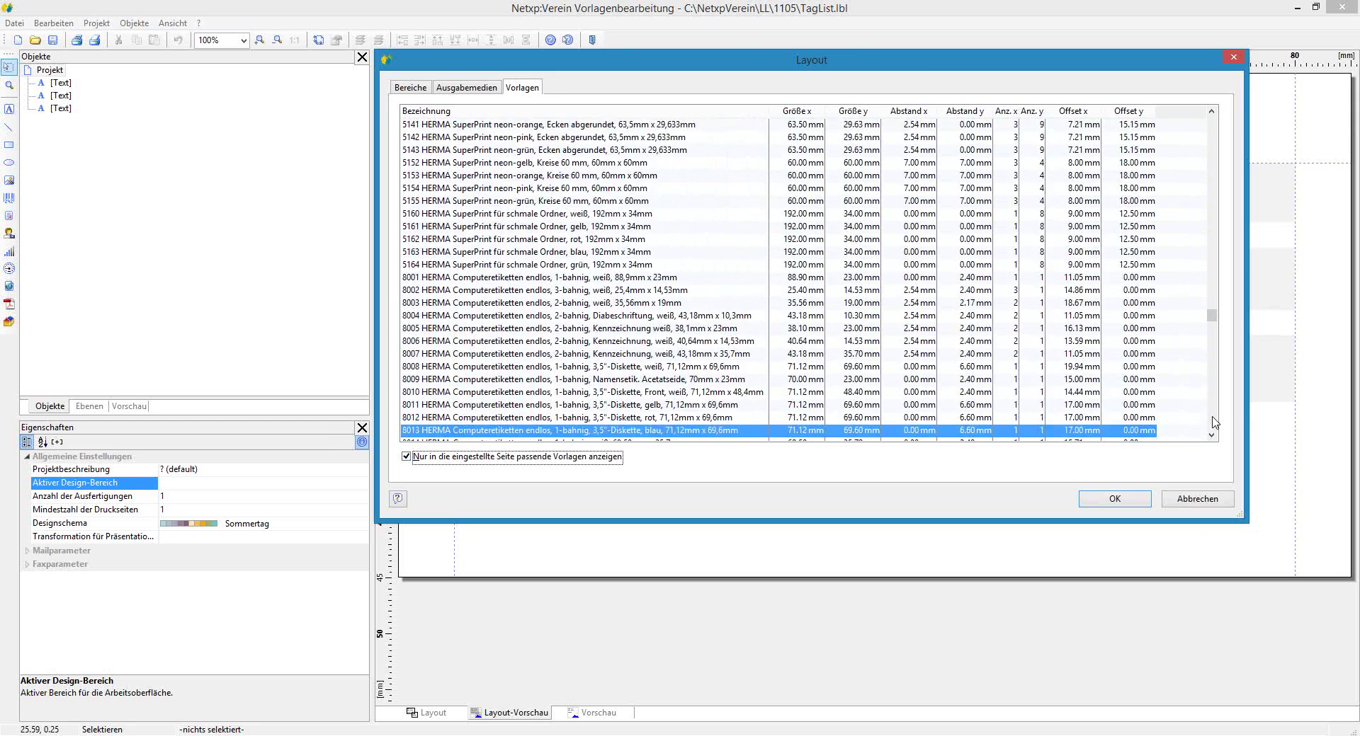
pyautogui.press('Down')
pyautogui.press('Down')
pyautogui.press('Down')
pyautogui.press('Down')
pyautogui.press('Down')
pyautogui.press('Down')
pyautogui.press('Down')
pyautogui.press('Down')
pyautogui.press('Down')
pyautogui.press('Down')
pyautogui.press('Down')
pyautogui.press('Down')
pyautogui.press('Down')
pyautogui.press('Down')
pyautogui.press('Down')
pyautogui.press('Down')
pyautogui.press('Down')
pyautogui.press('Down')
pyautogui.press('Down')
pyautogui.press('Down')
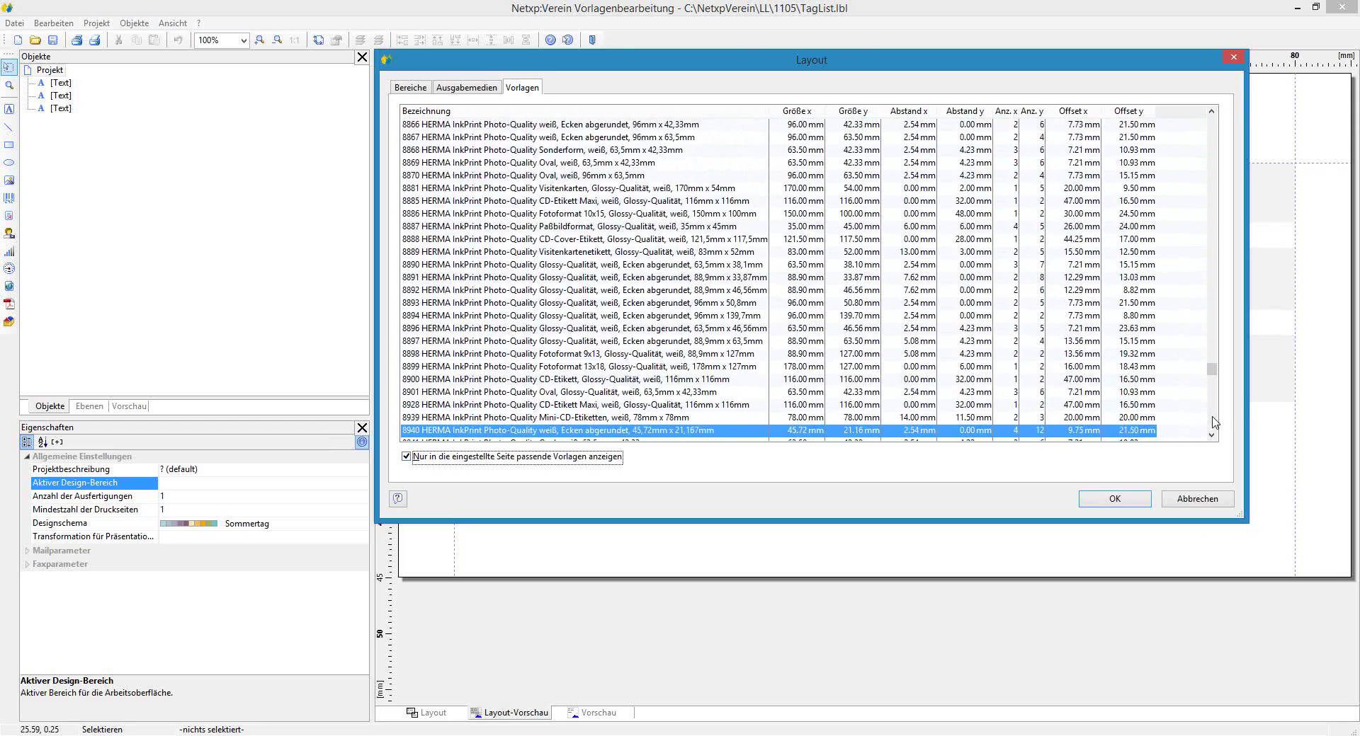
# - Look through the remaining business card, folder and CD label templates, and close the layout settings without choosing one
pyautogui.press('pageup')
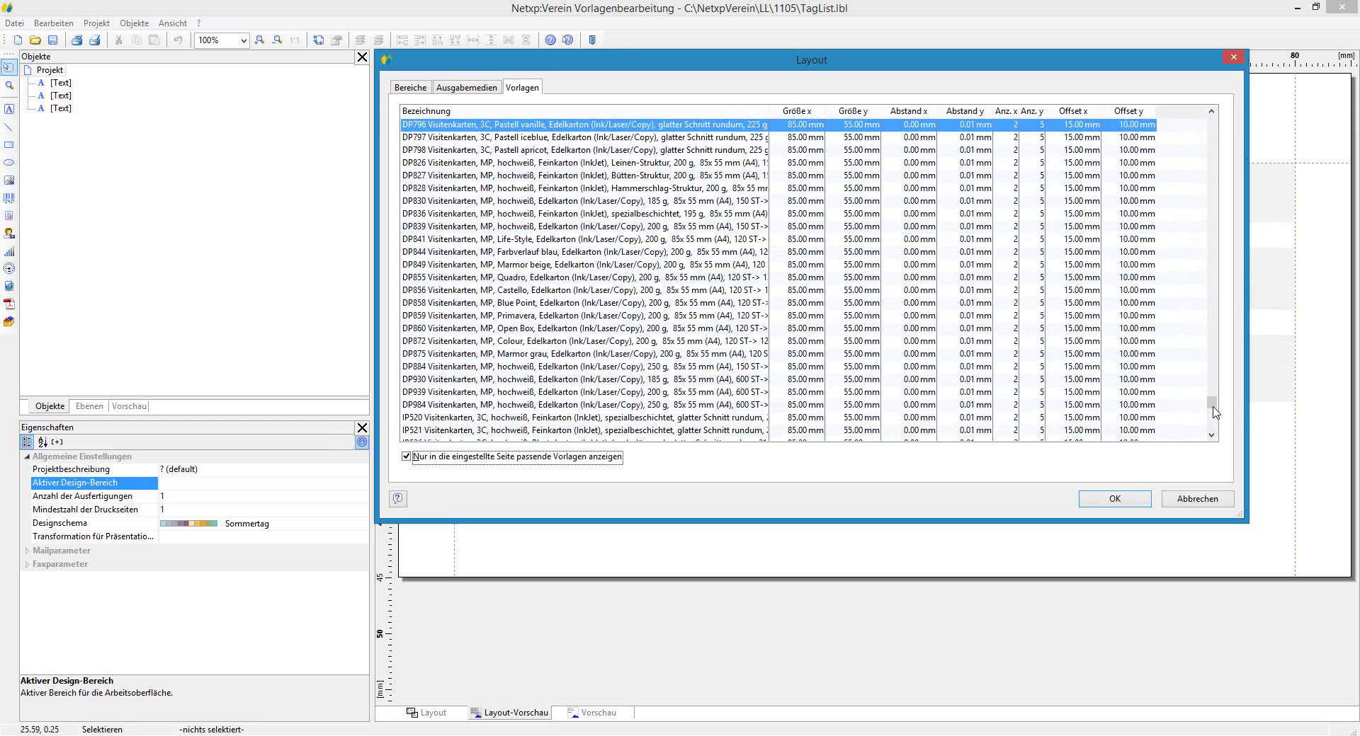
pyautogui.press('Down')
pyautogui.press('Down')
pyautogui.press('Down')
pyautogui.press('Down')
pyautogui.press('Down')
pyautogui.press('Down')
pyautogui.press('Down')
pyautogui.press('Down')
pyautogui.press('Down')
pyautogui.press('Down')
pyautogui.press('Down')
pyautogui.press('Down')
pyautogui.press('Down')
pyautogui.press('Down')
pyautogui.press('Down')
pyautogui.press('Down')
pyautogui.press('Down')
pyautogui.press('Down')
pyautogui.press('Down')
pyautogui.press('Down')
pyautogui.press('Down')
pyautogui.press('Down')
pyautogui.press('Down')
pyautogui.press('Down')
pyautogui.press('Down')
pyautogui.press('Down')
pyautogui.press('Down')
pyautogui.press('Down')
pyautogui.press('Down')
pyautogui.press('Down')
pyautogui.press('Down')
pyautogui.press('Down')
pyautogui.press('Down')
pyautogui.press('Down')
pyautogui.press('Down')
pyautogui.press('Down')
pyautogui.press('Down')
pyautogui.press('Down')
pyautogui.press('Down')
pyautogui.press('Down')
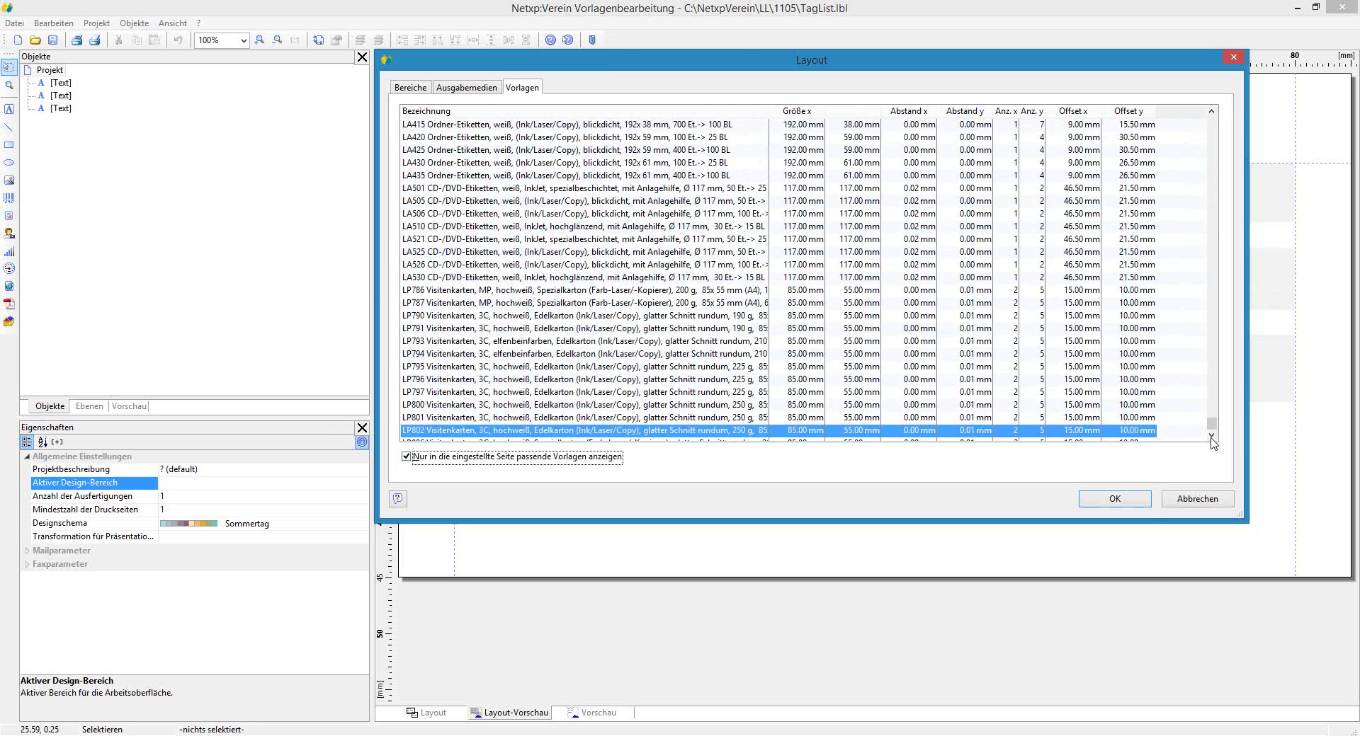
pyautogui.click(1191, 503)
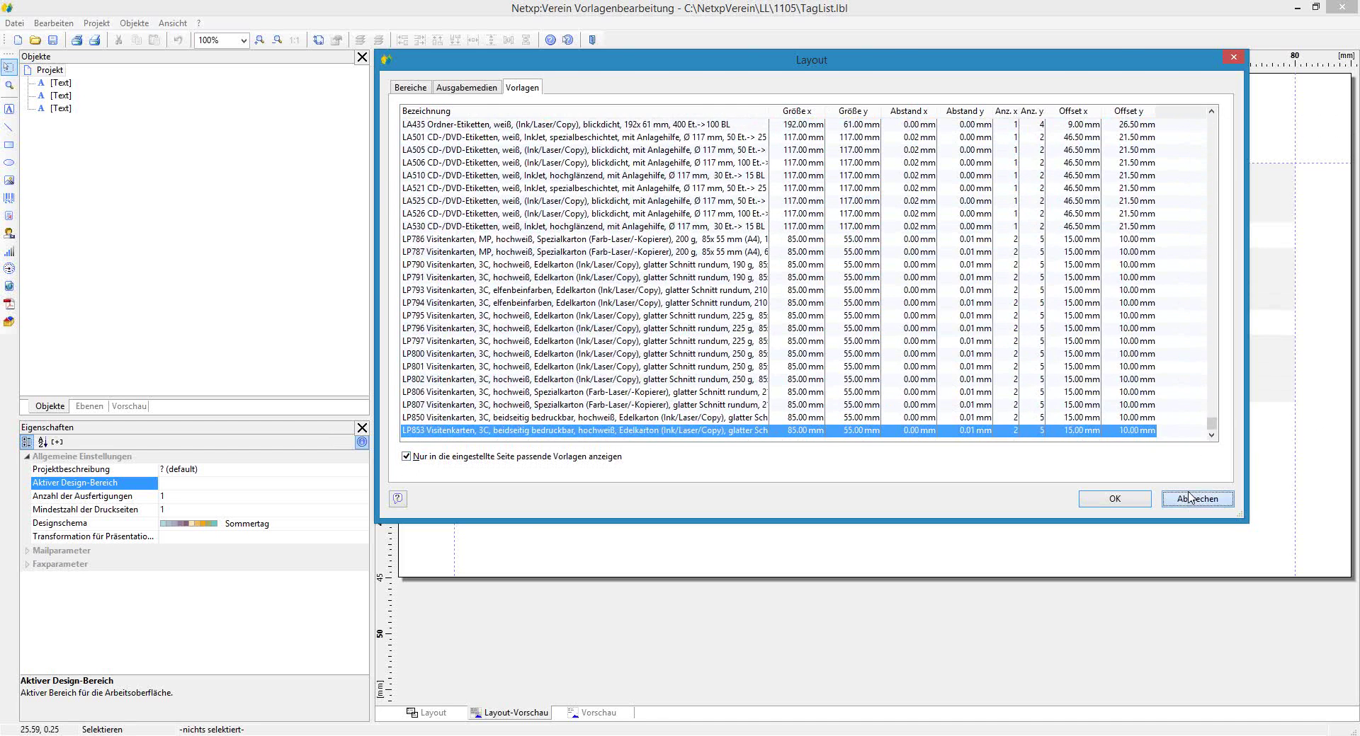
# - Open the layout definition in the project's page layout settings and examine the horizontal and vertical offset
pyautogui.click(95, 23)
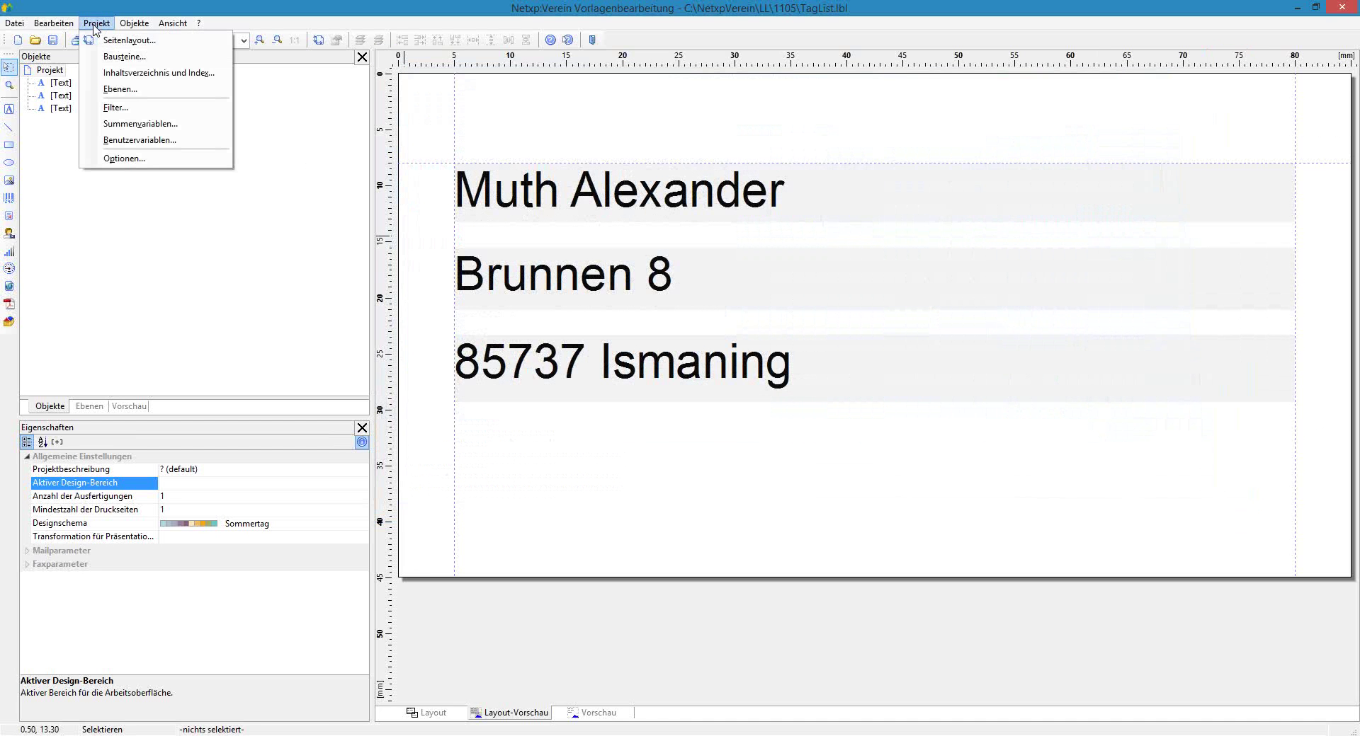
pyautogui.click(130, 41)
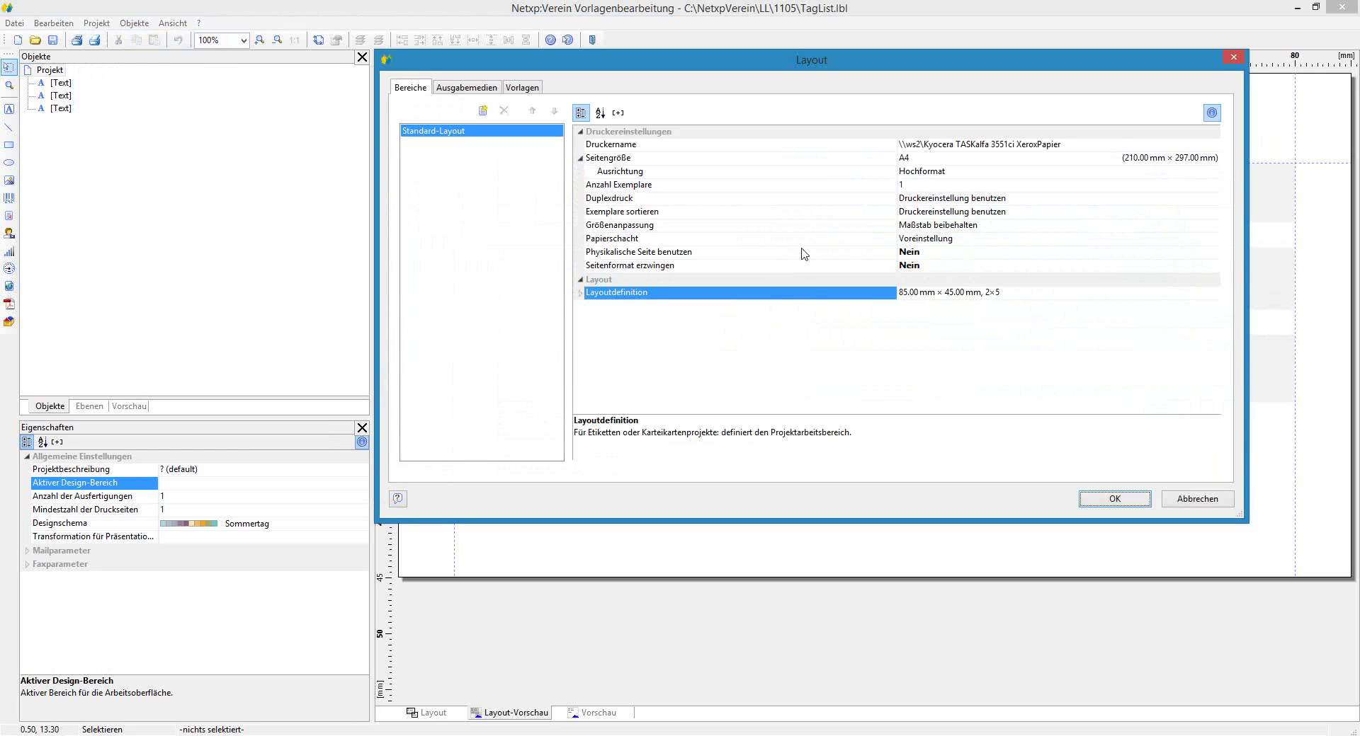
pyautogui.click(973, 296)
pyautogui.click(1212, 293)
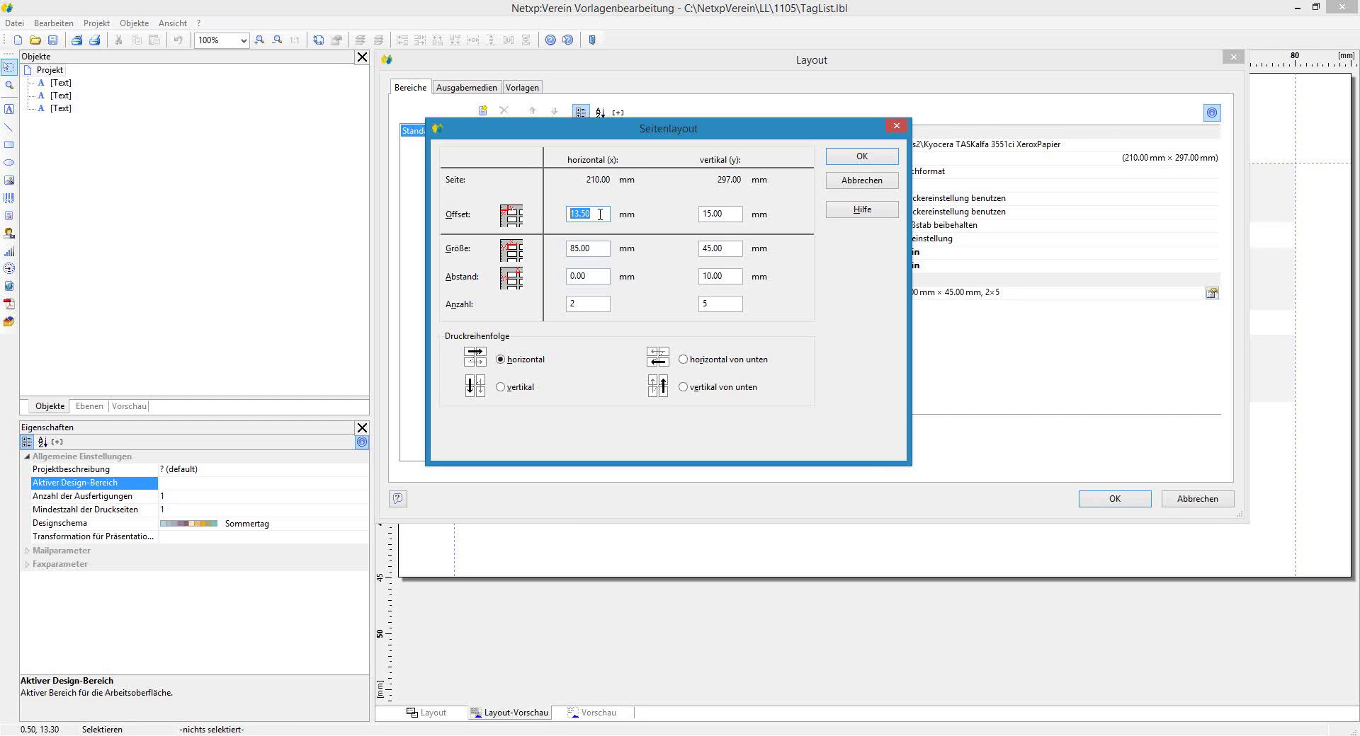
pyautogui.click(717, 214)
pyautogui.doubleClick(714, 215)
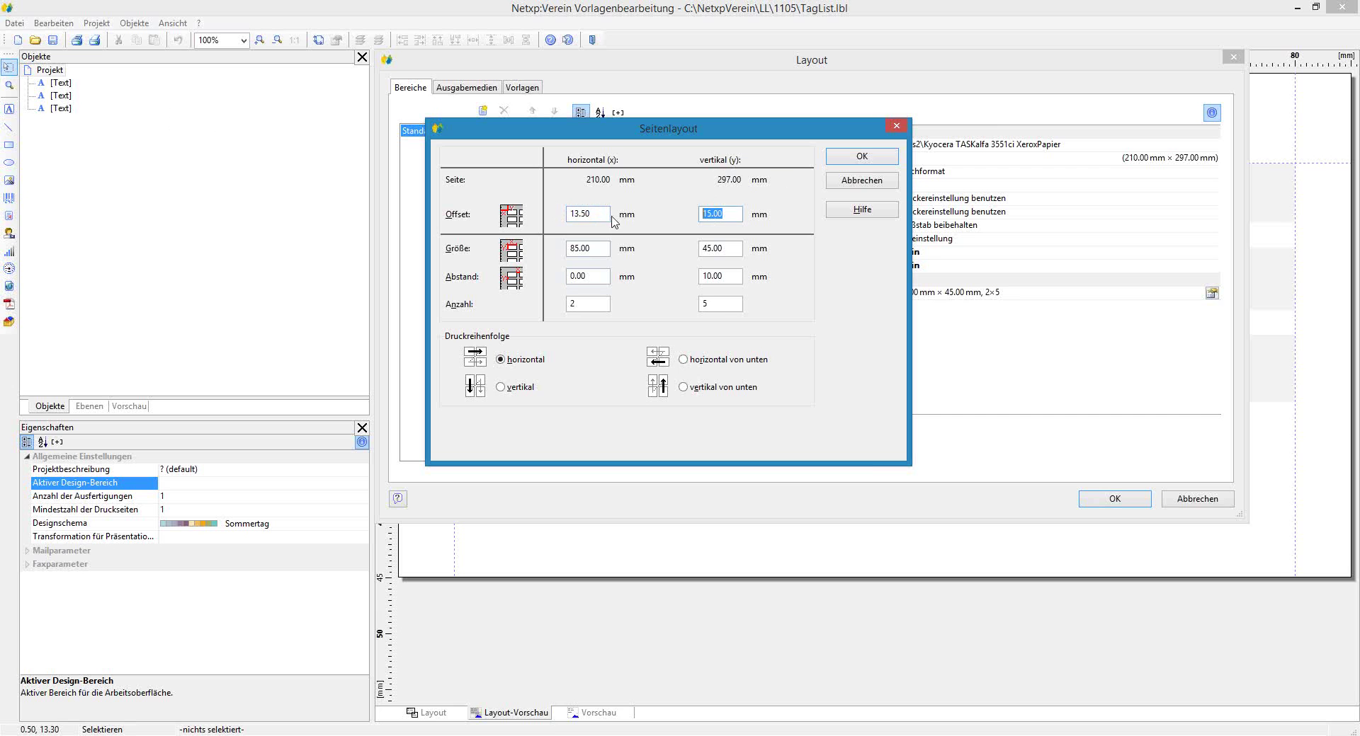
# - Examine the label size, spacing and count in the layout definition, cancel it unchanged and confirm the page layout settings
pyautogui.doubleClick(593, 250)
pyautogui.doubleClick(728, 247)
pyautogui.press('Tab')
pyautogui.doubleClick(703, 277)
pyautogui.click(728, 304)
pyautogui.click(861, 181)
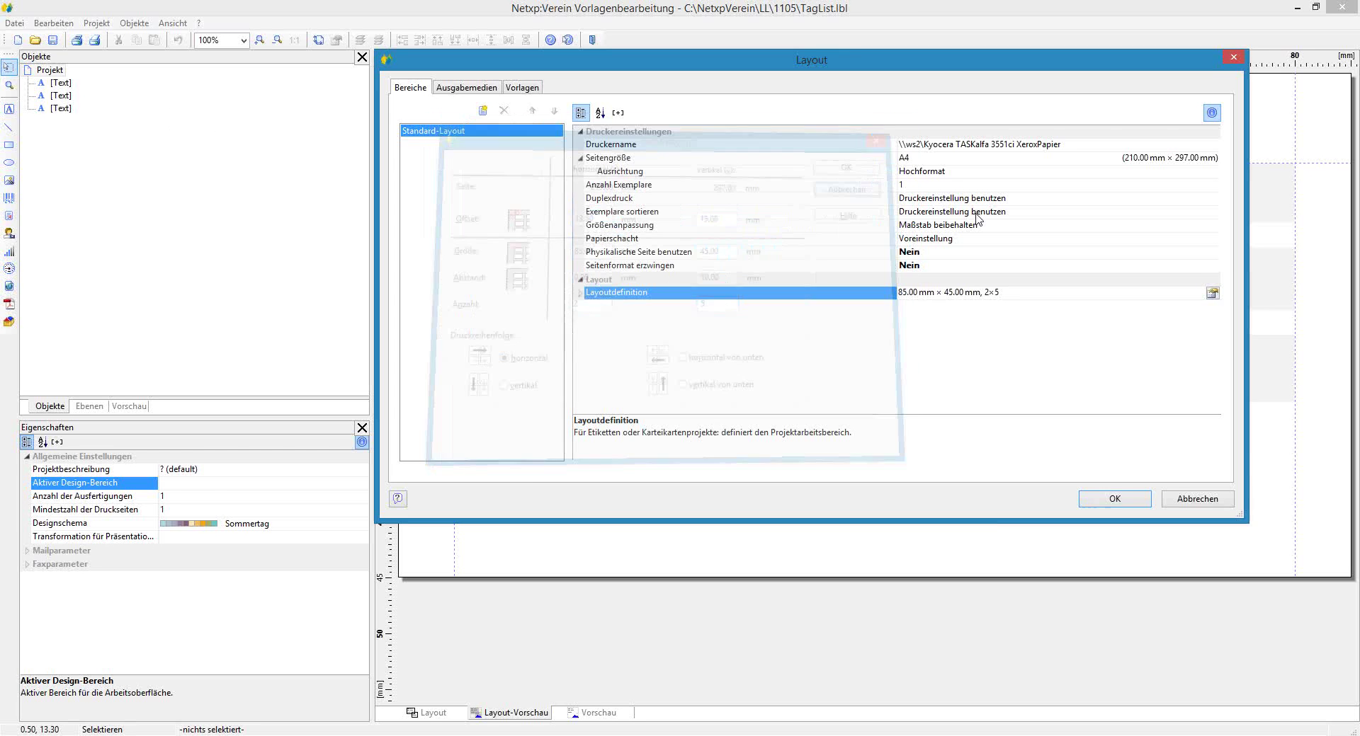
pyautogui.click(1109, 503)
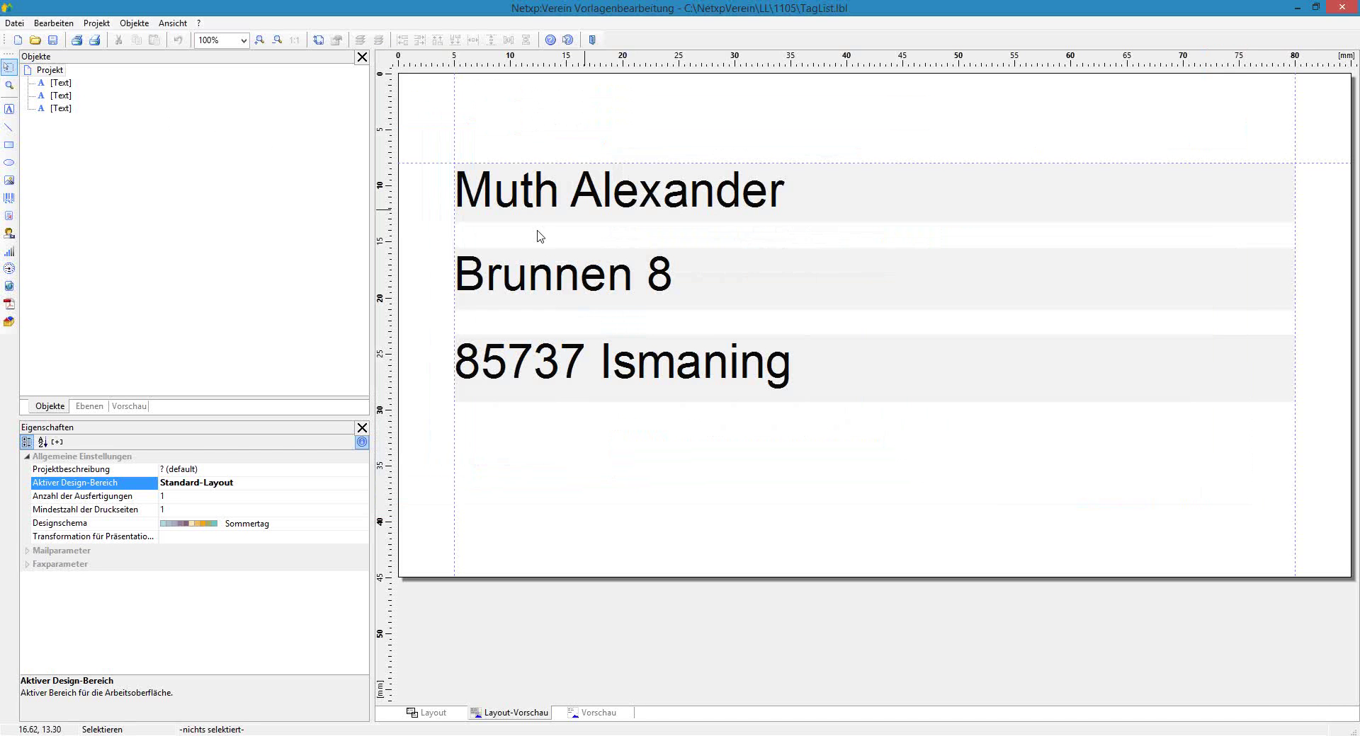
# - Delete the three text objects with the name, street and town lines from the label
pyautogui.click(549, 193)
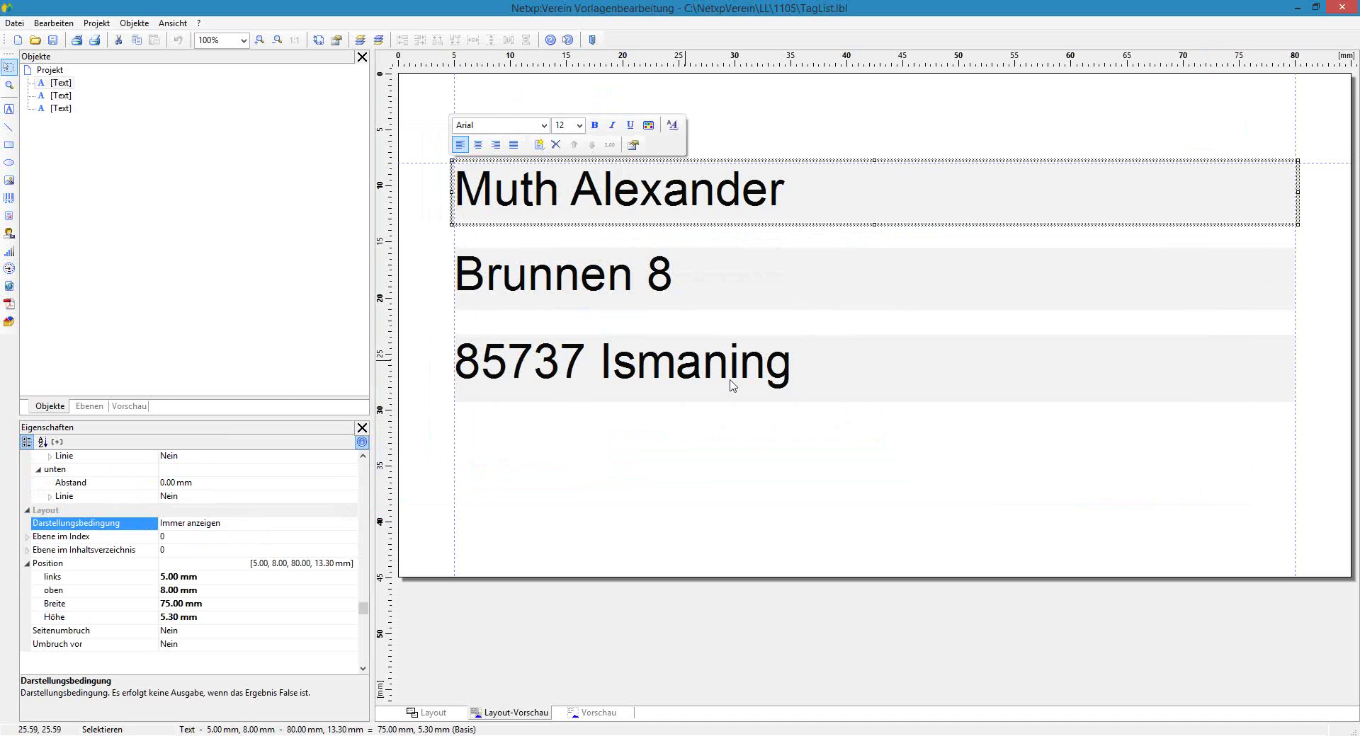
pyautogui.click(733, 387)
pyautogui.press('Delete')
pyautogui.click(791, 255)
pyautogui.press('Delete')
pyautogui.click(775, 212)
pyautogui.press('Delete')
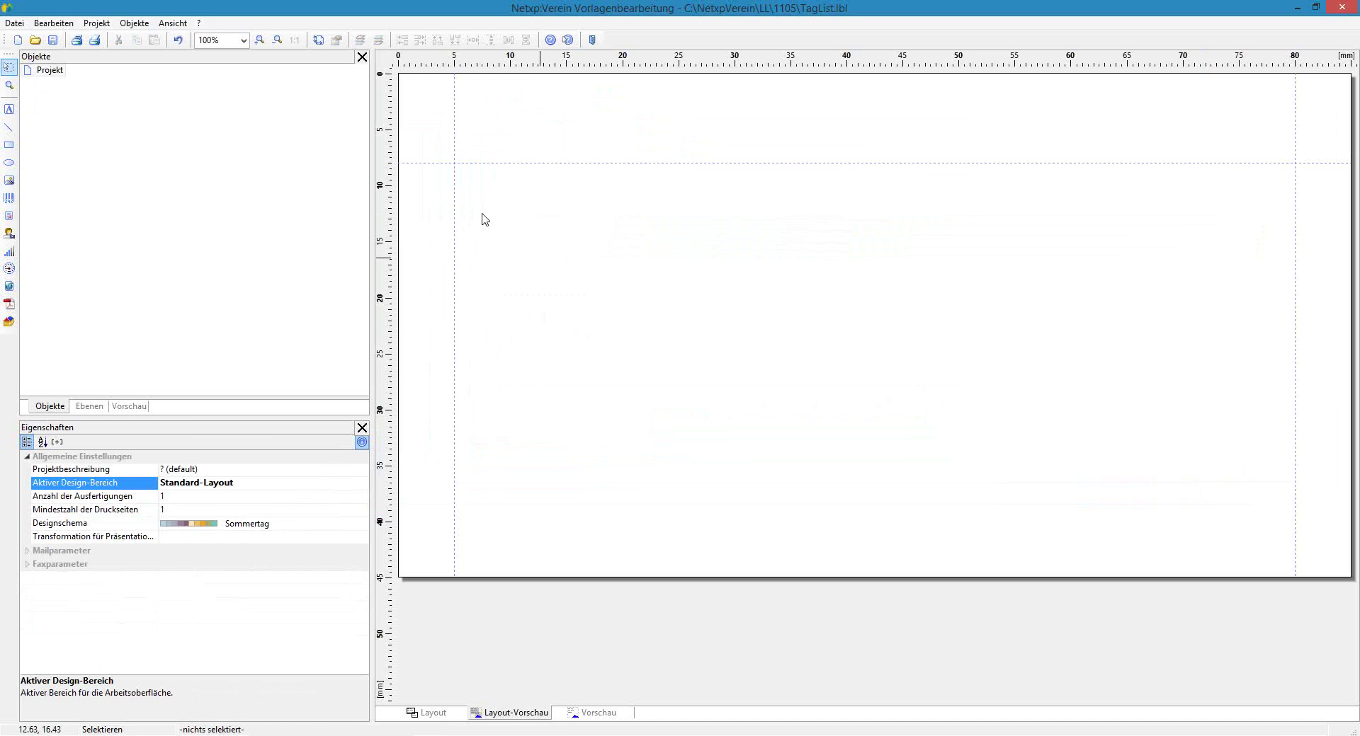
# - Draw a formatted text object about 75 × 35 mm on the label, starting about 5 mm from its left and upper edges
pyautogui.click(9, 110)
pyautogui.click(9, 216)
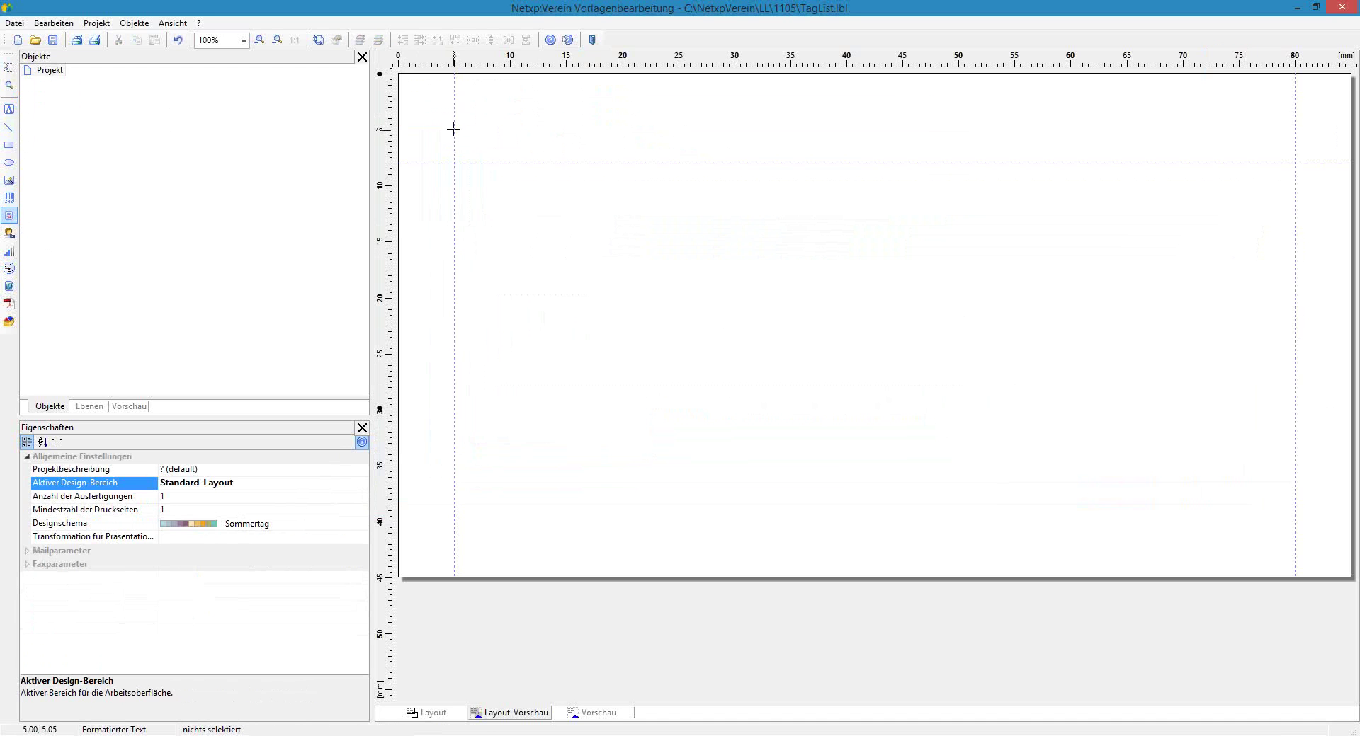
pyautogui.moveTo(454, 128); pyautogui.dragTo(1293, 524)
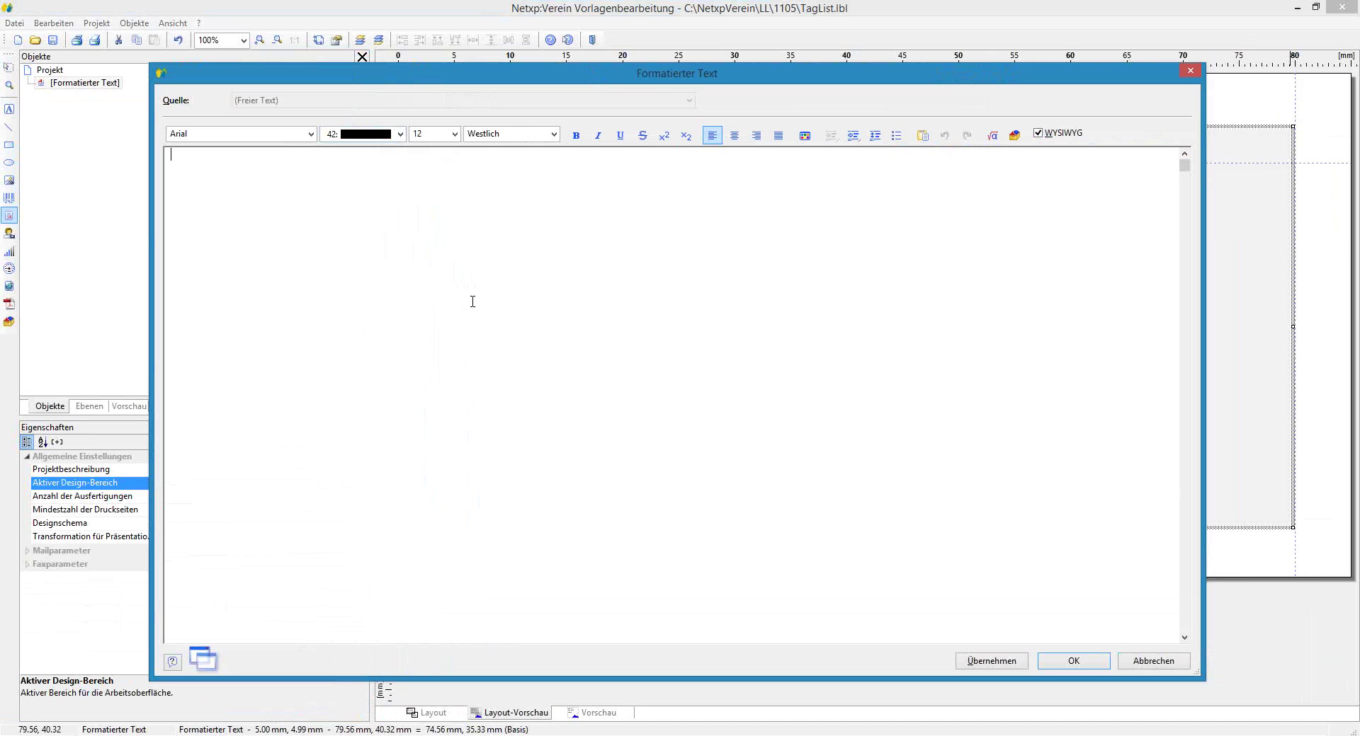
# - Insert the variables vorname and nachname as formulas on the first line of the formatted text, separated by a space
pyautogui.click(993, 136)
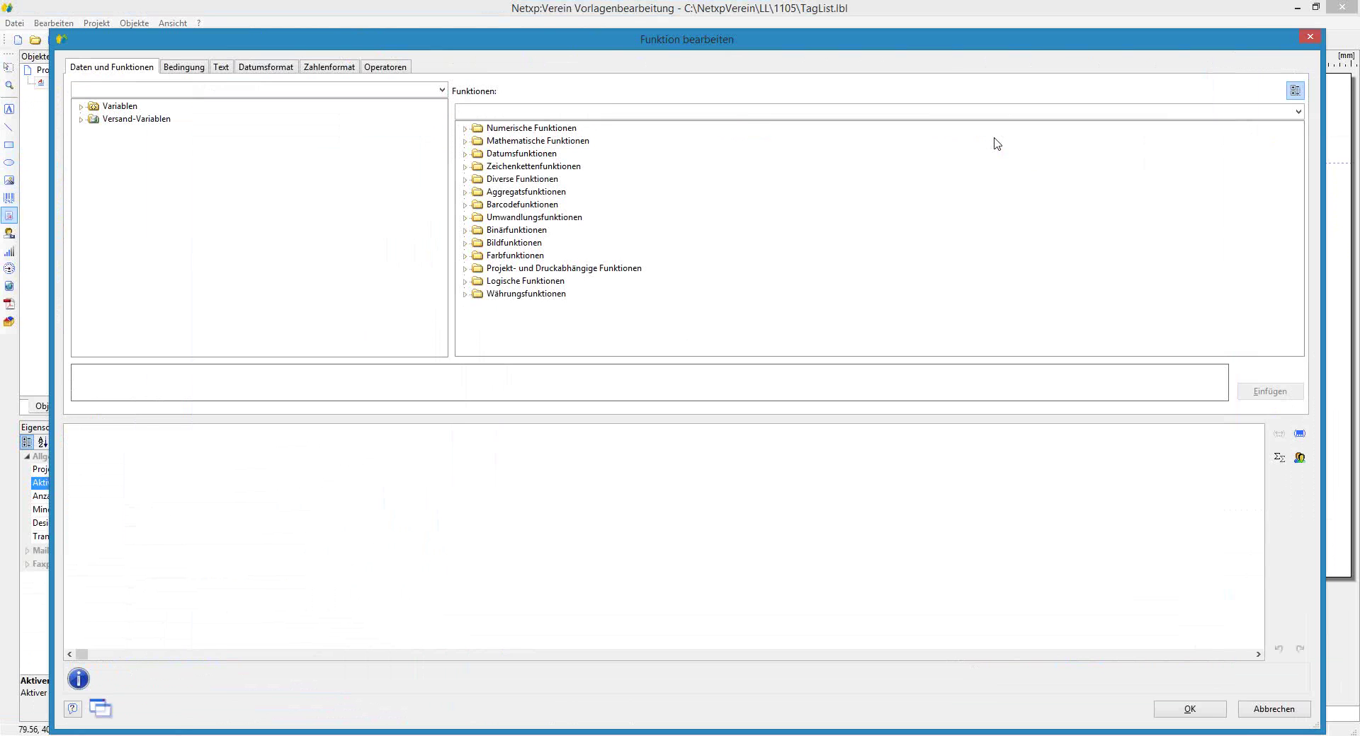
pyautogui.write('vorname')
pyautogui.click(1190, 709)
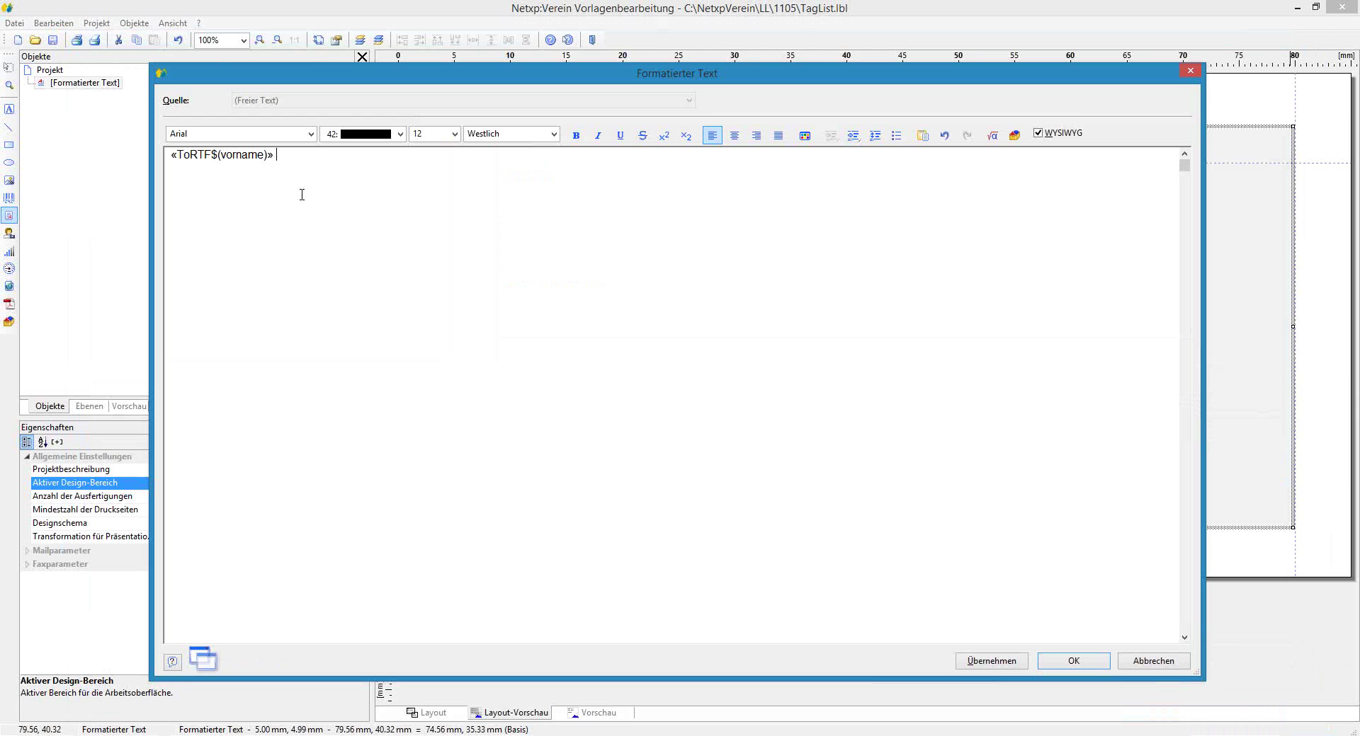
pyautogui.click(990, 136)
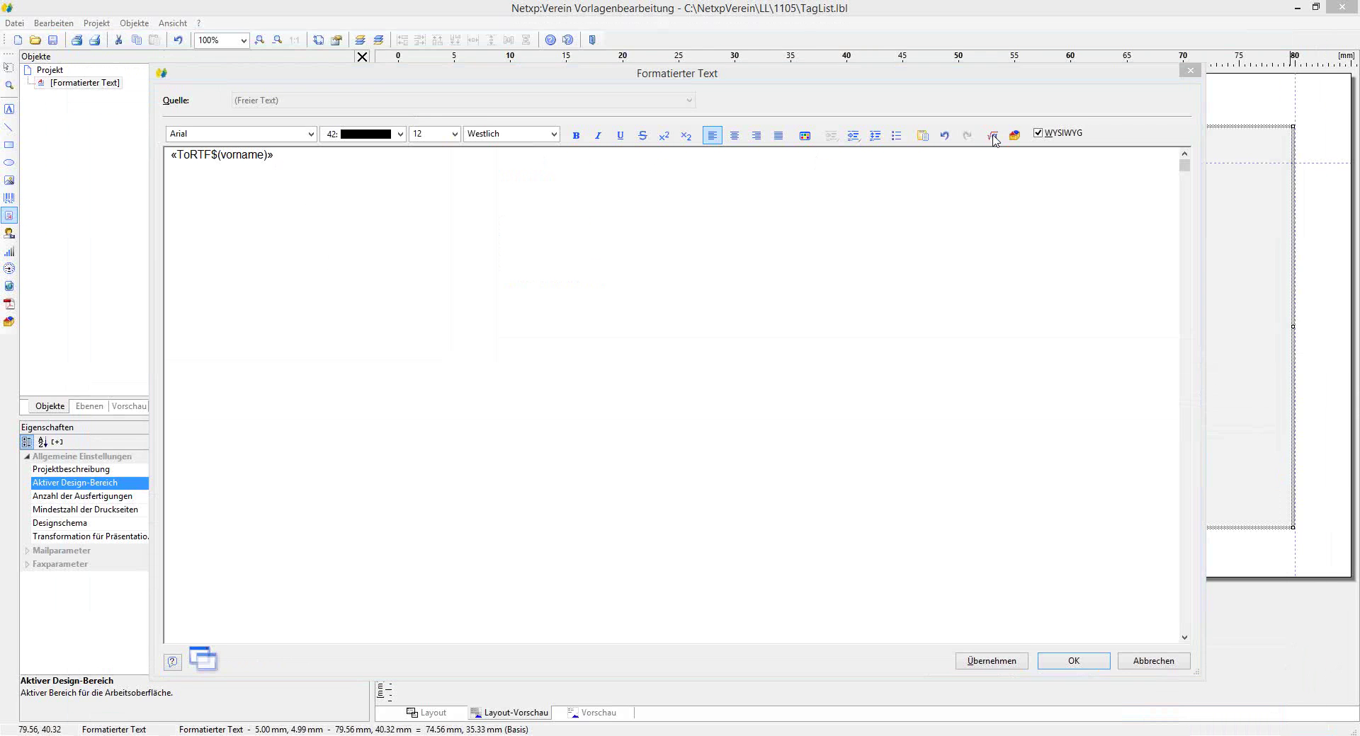
pyautogui.write('nachname')
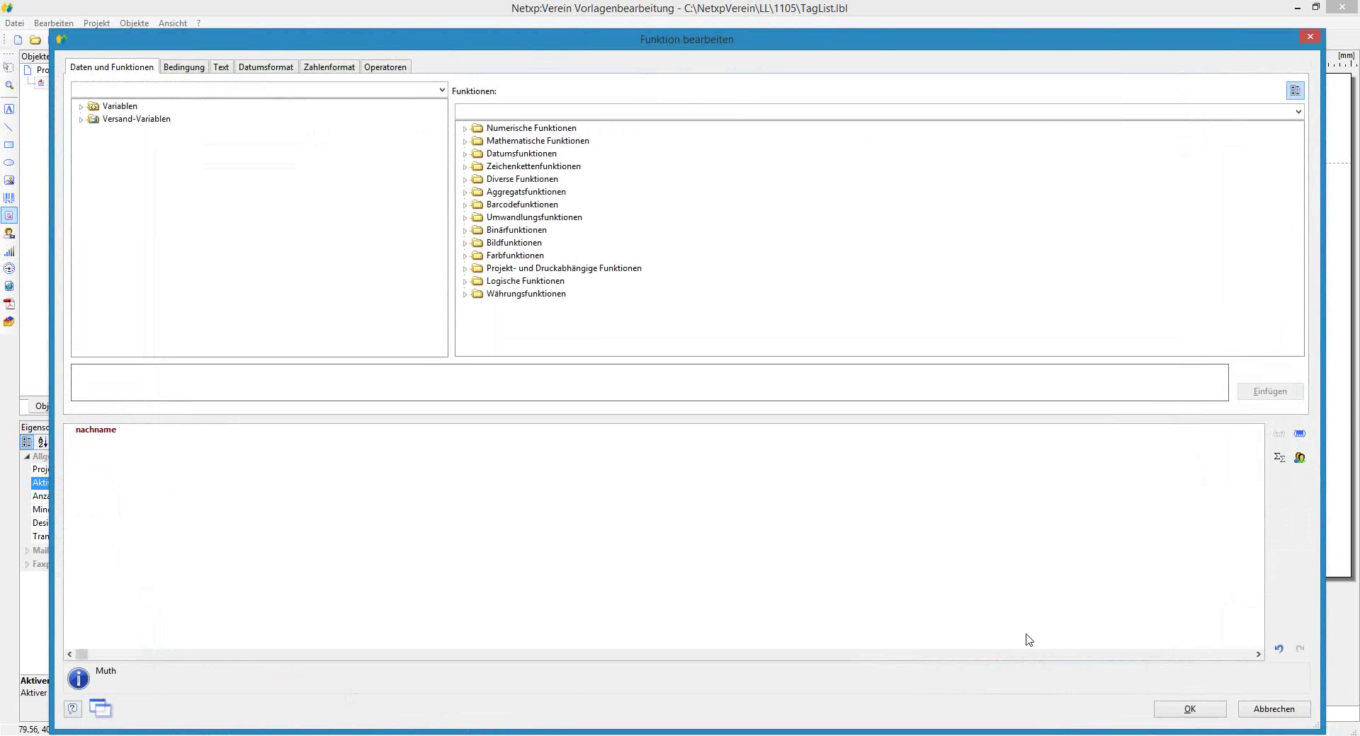
pyautogui.click(1207, 716)
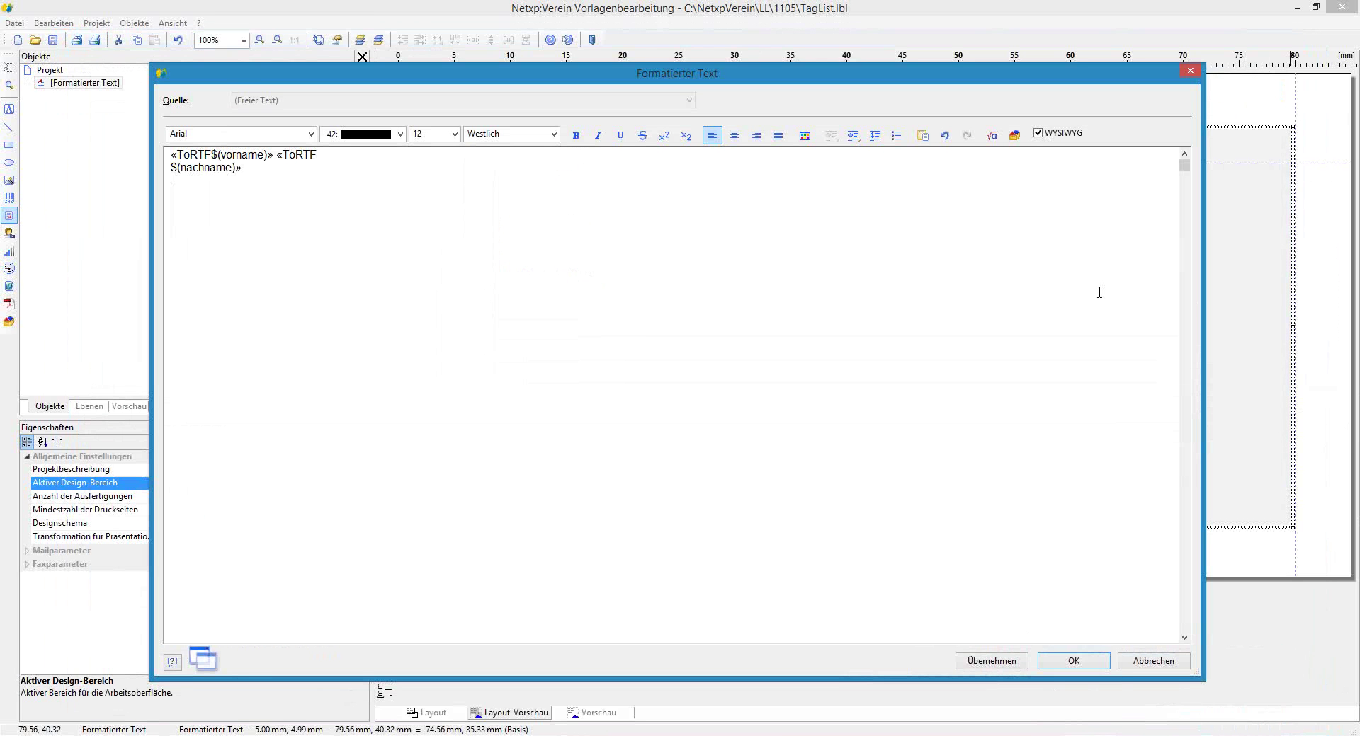
# - Insert the variable straße on a new line below the name and plz on the line after it
pyautogui.click(992, 135)
pyautogui.write('straße')
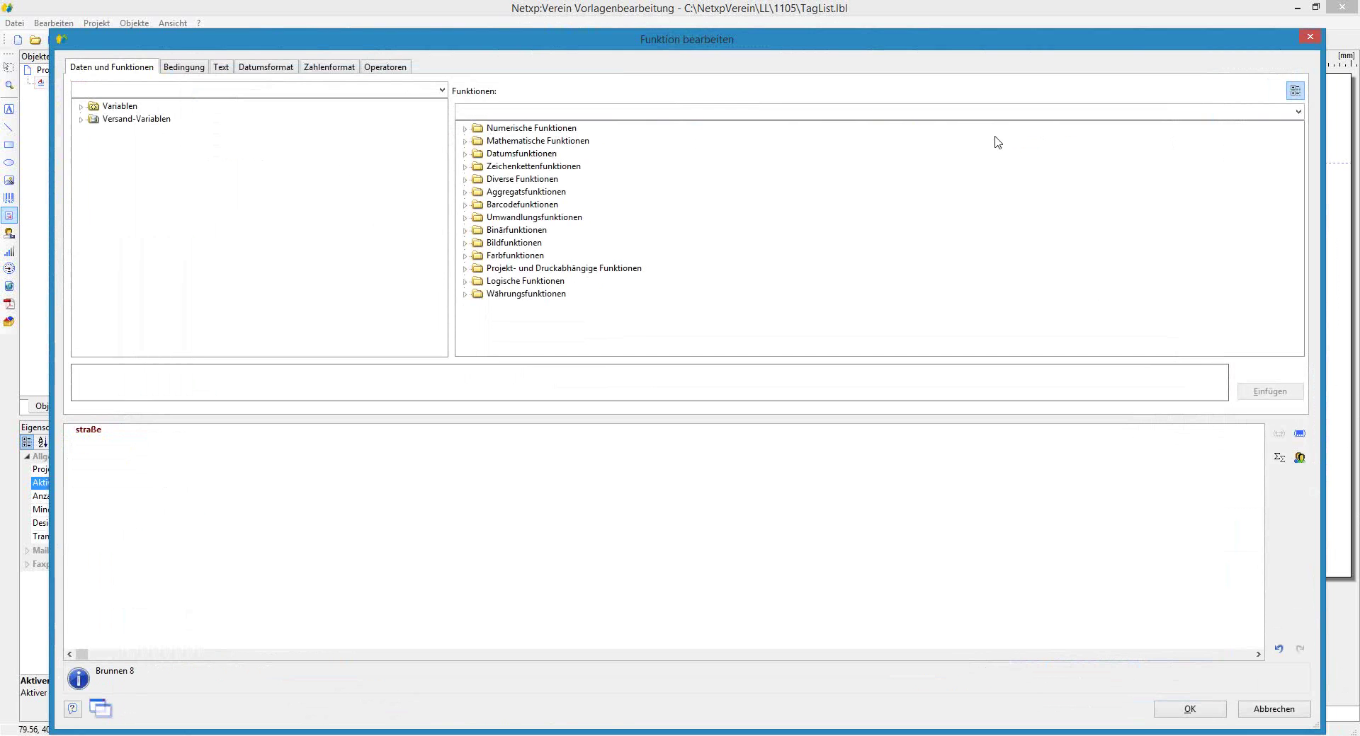
pyautogui.click(1190, 709)
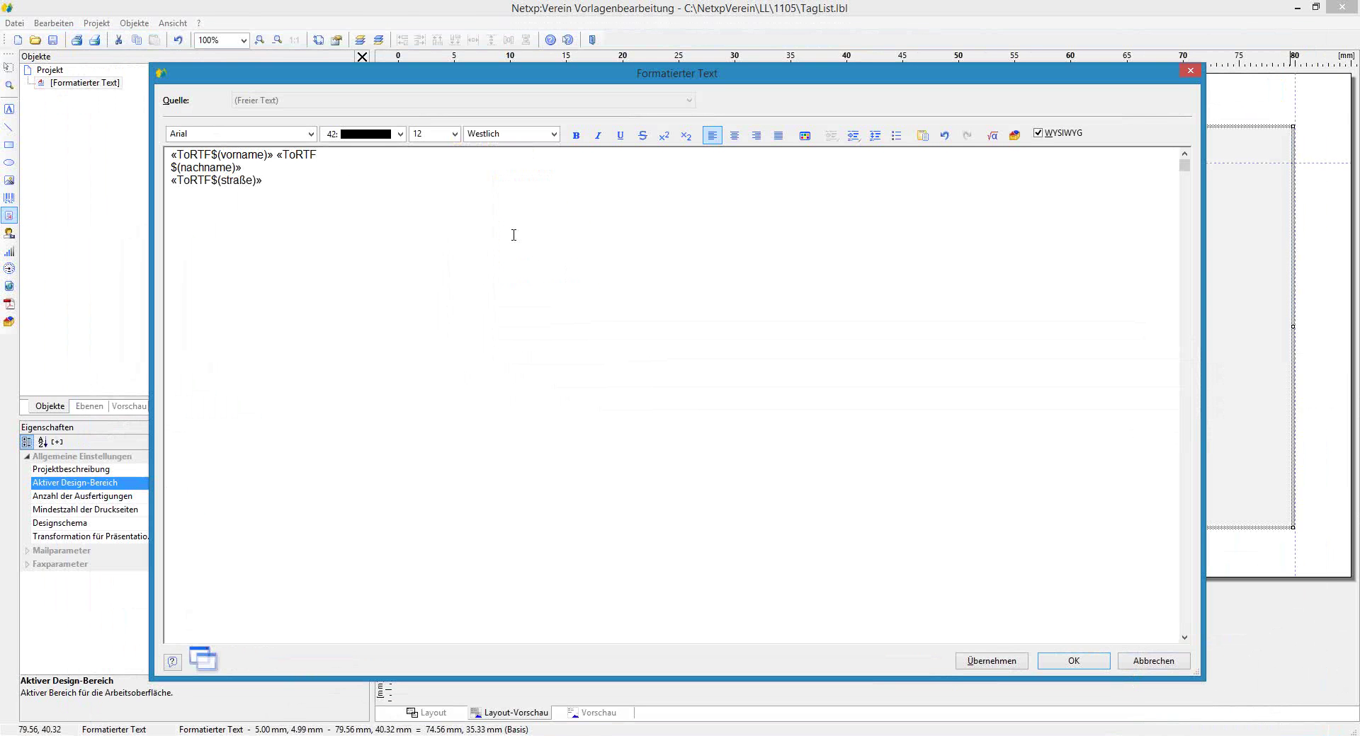
pyautogui.click(992, 136)
pyautogui.write('plz')
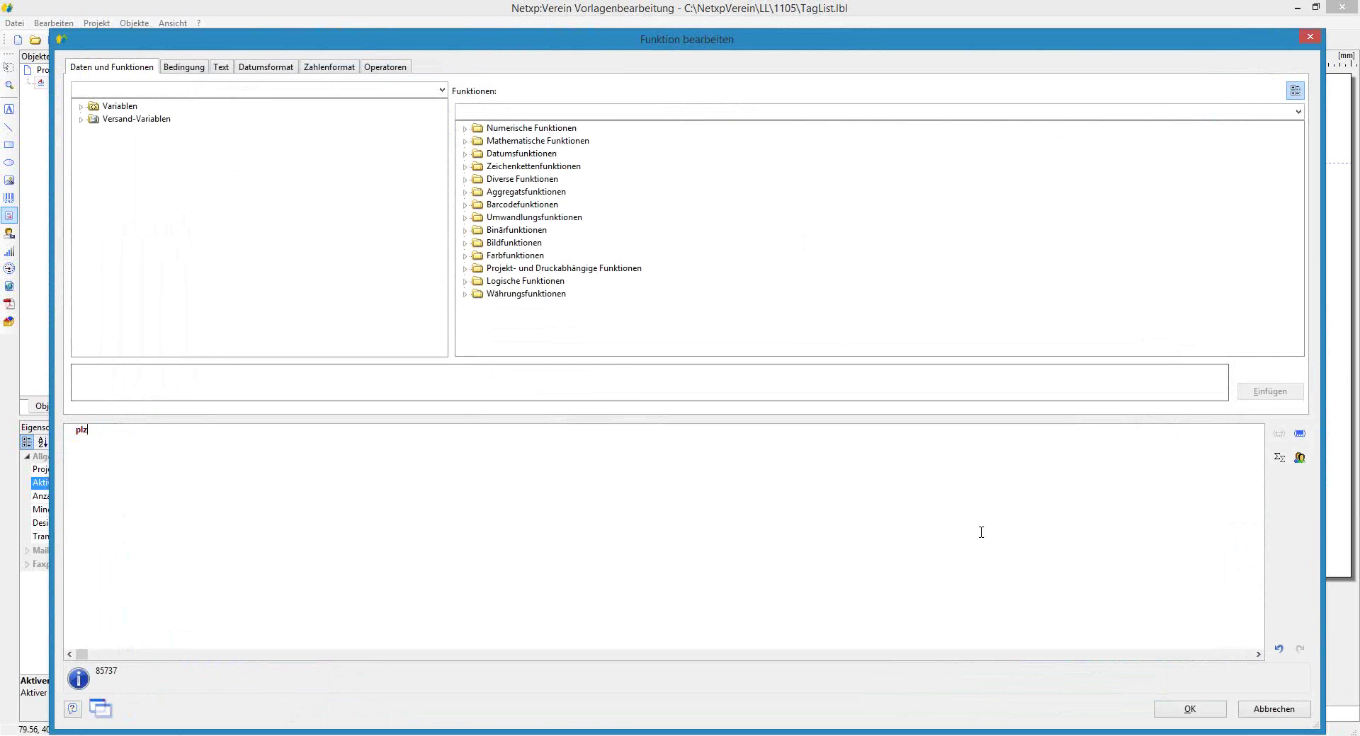
pyautogui.click(1173, 711)
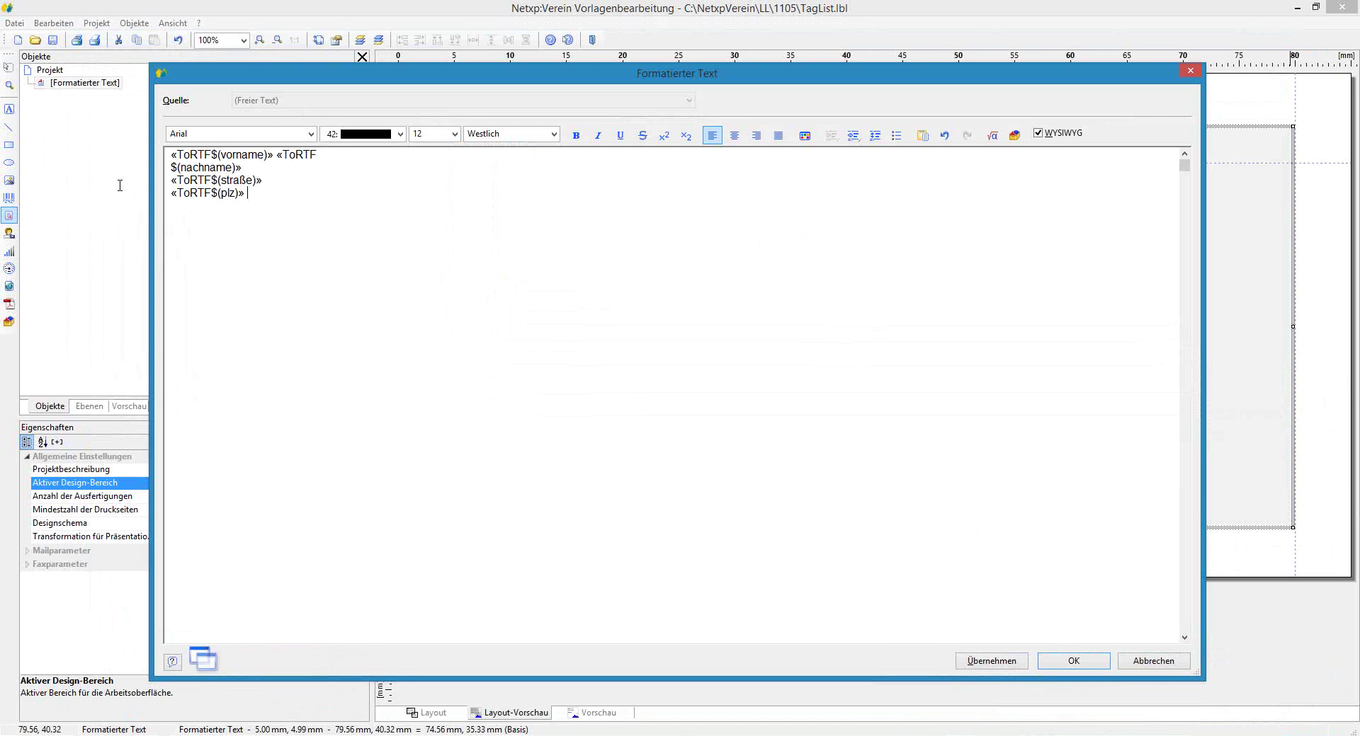
# - Insert the variable ort after plz on the last line, separated by a space, and apply the formatted text to the label
pyautogui.click(992, 135)
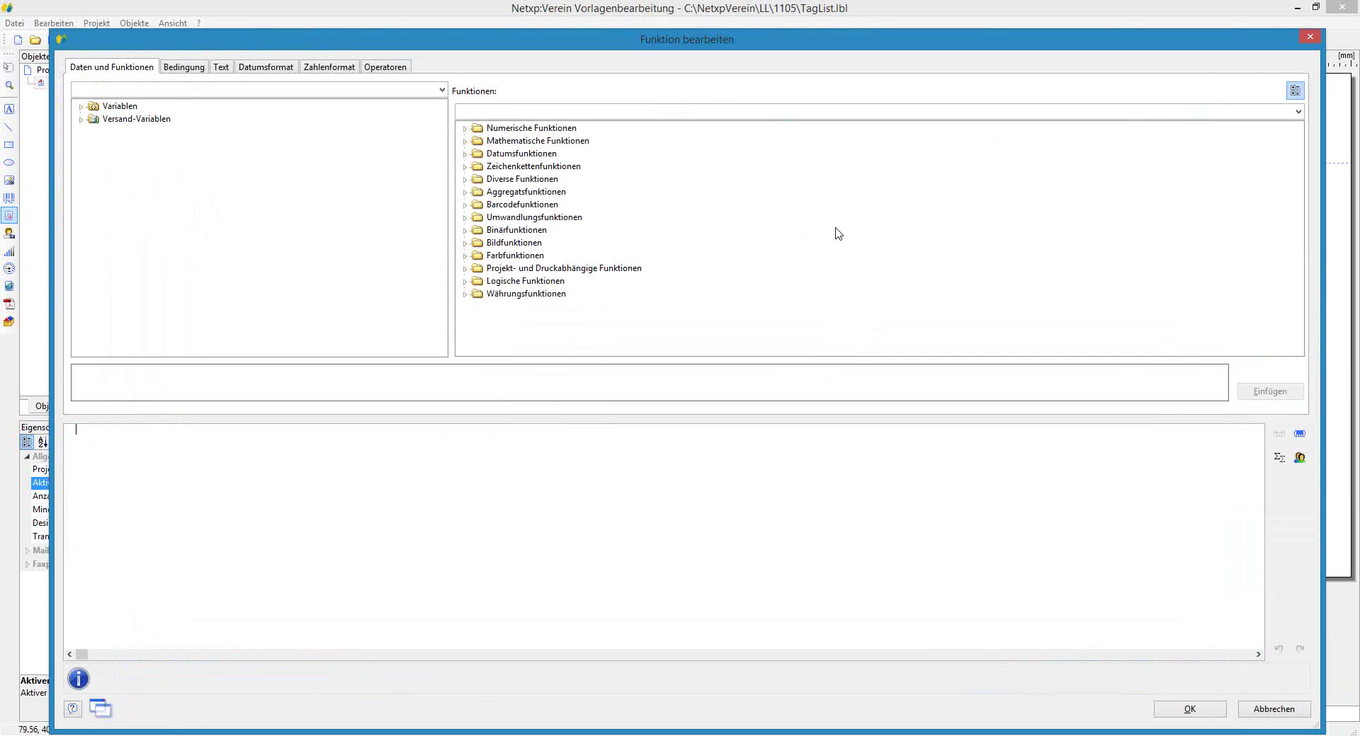
pyautogui.write('ort')
pyautogui.click(1177, 709)
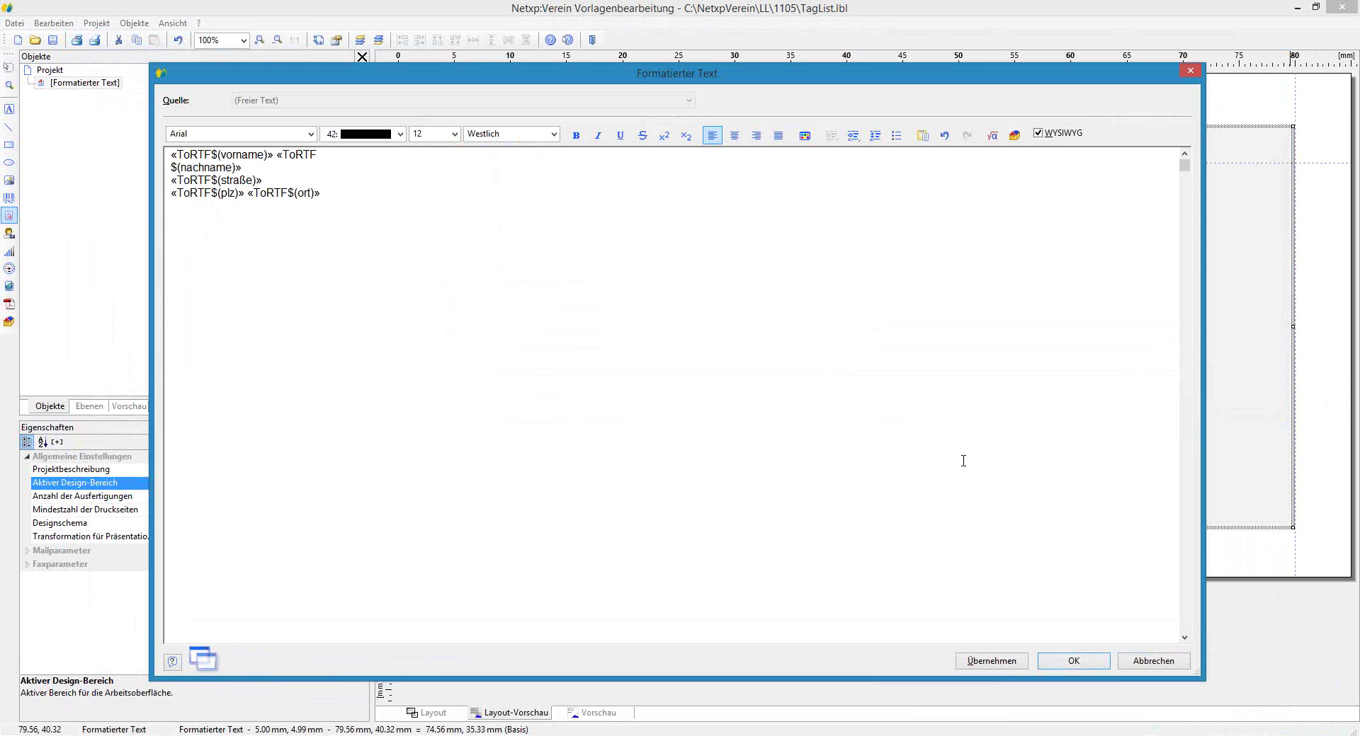
pyautogui.moveTo(892, 80); pyautogui.dragTo(1019, 362)
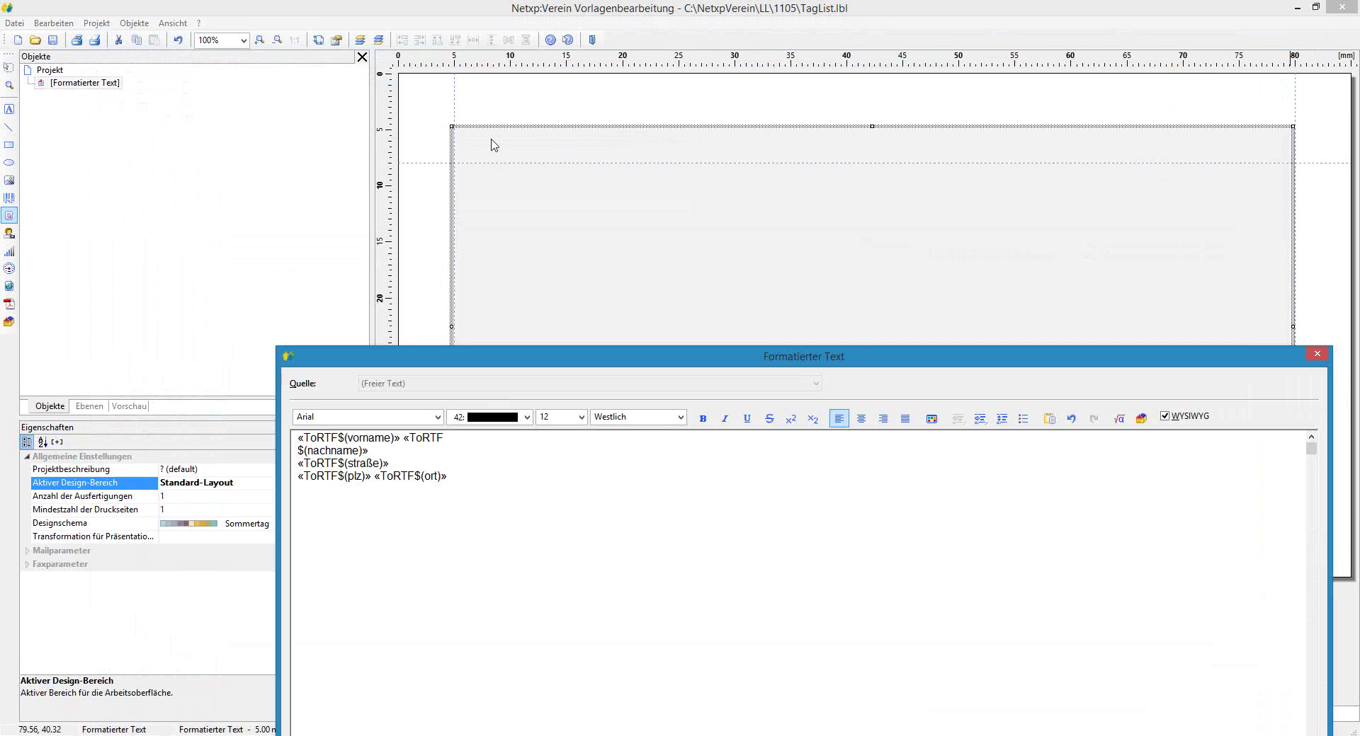
pyautogui.moveTo(859, 368); pyautogui.dragTo(842, 338)
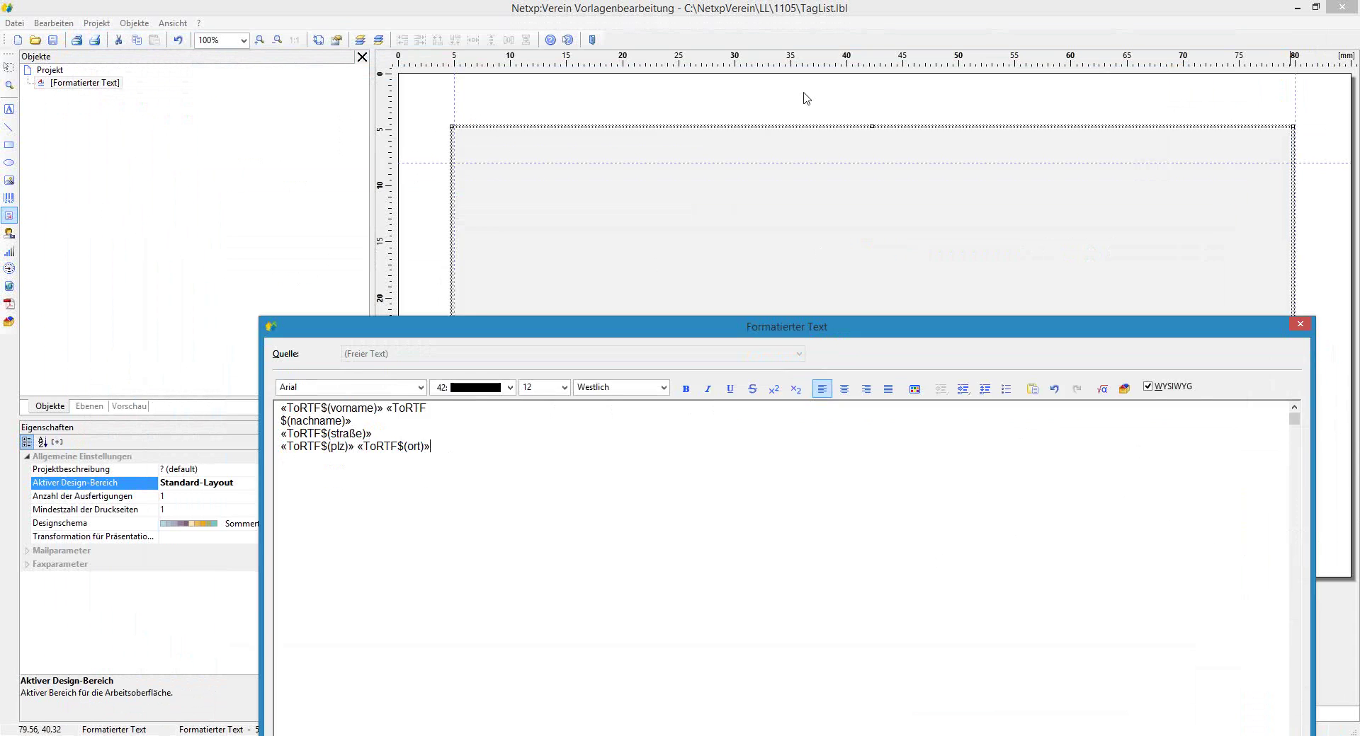
pyautogui.click(1143, 682)
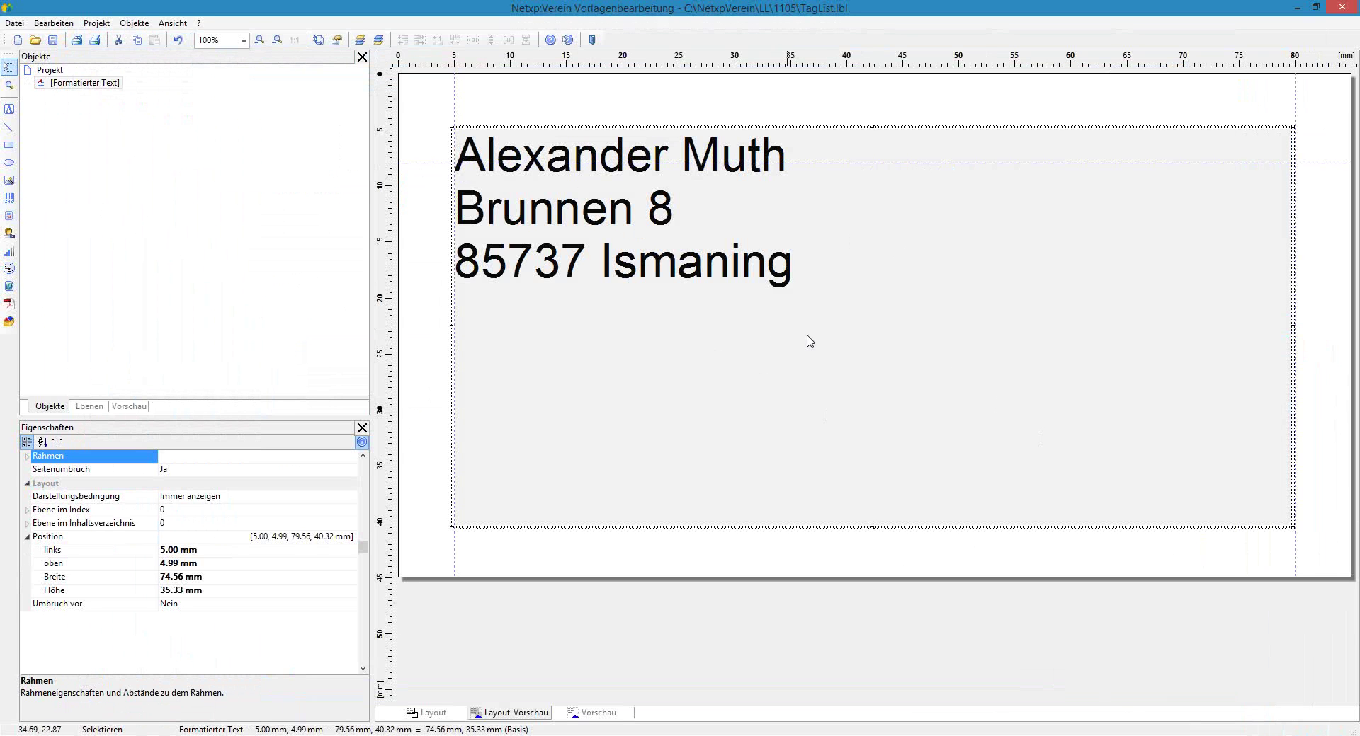
# - Reopen the formatted text and increase the font size of all the address lines
pyautogui.rightClick(494, 230)
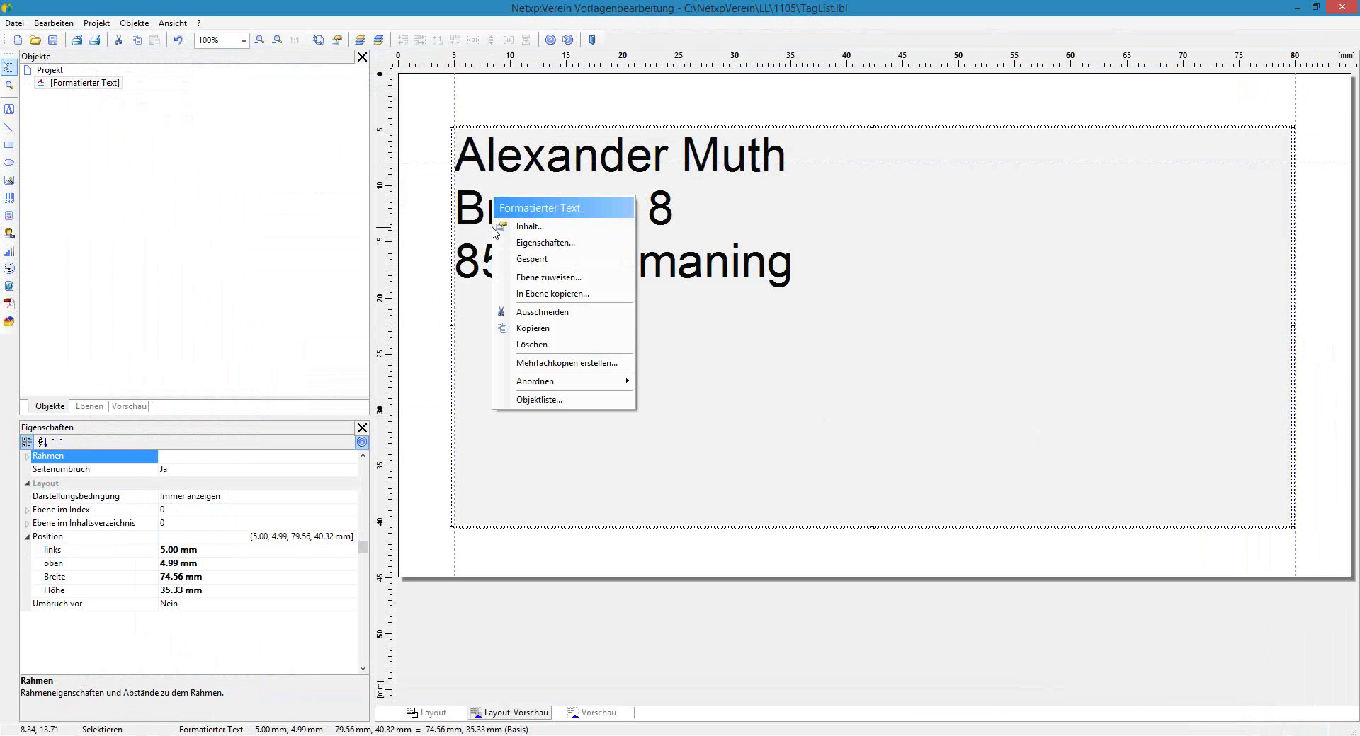
pyautogui.click(861, 232)
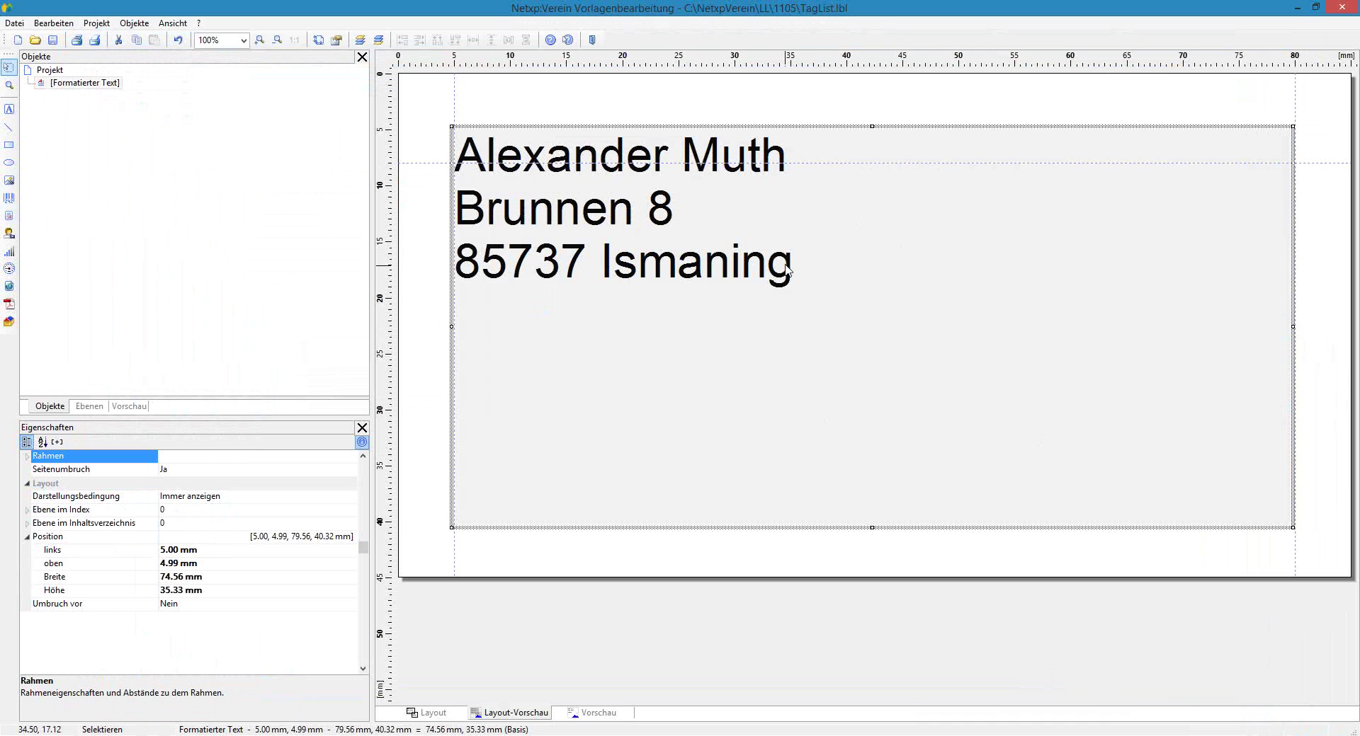
pyautogui.doubleClick(920, 251)
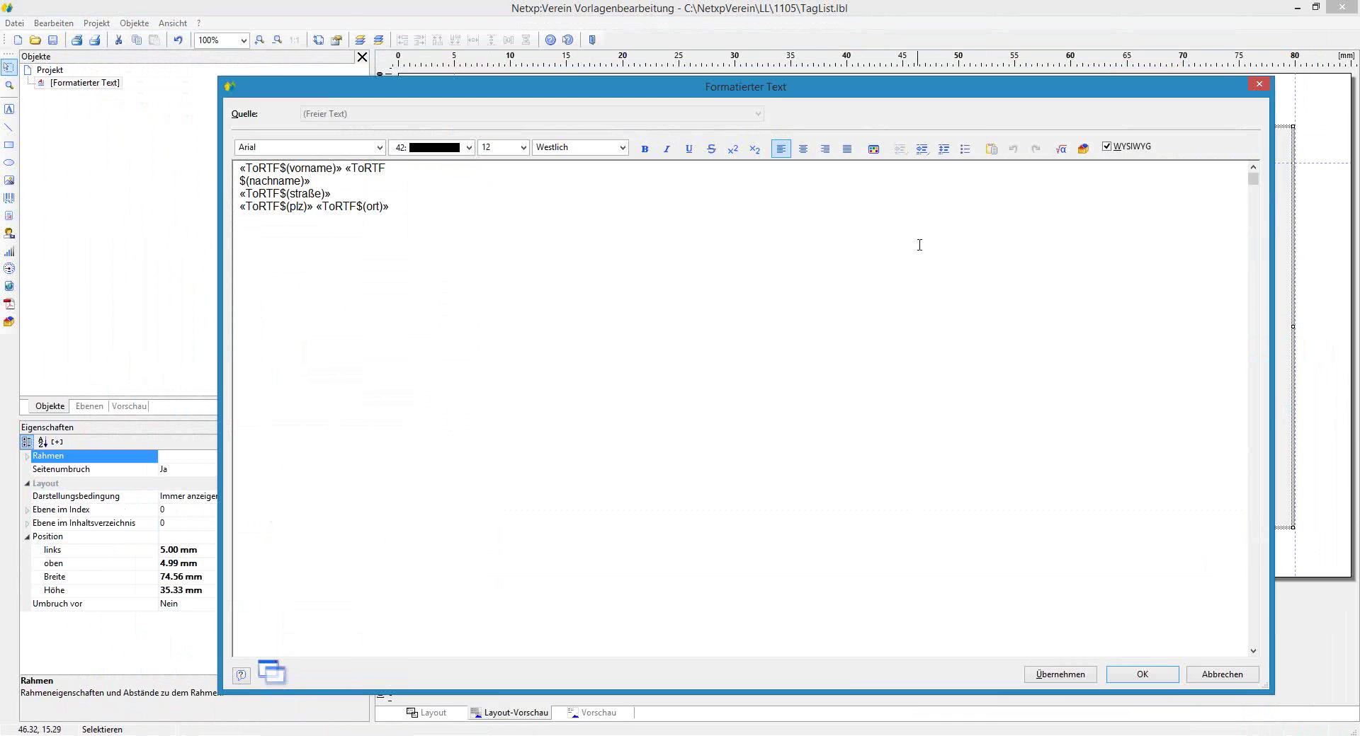
pyautogui.hotkey('ctrl', 'a')
pyautogui.click(523, 148)
pyautogui.click(492, 226)
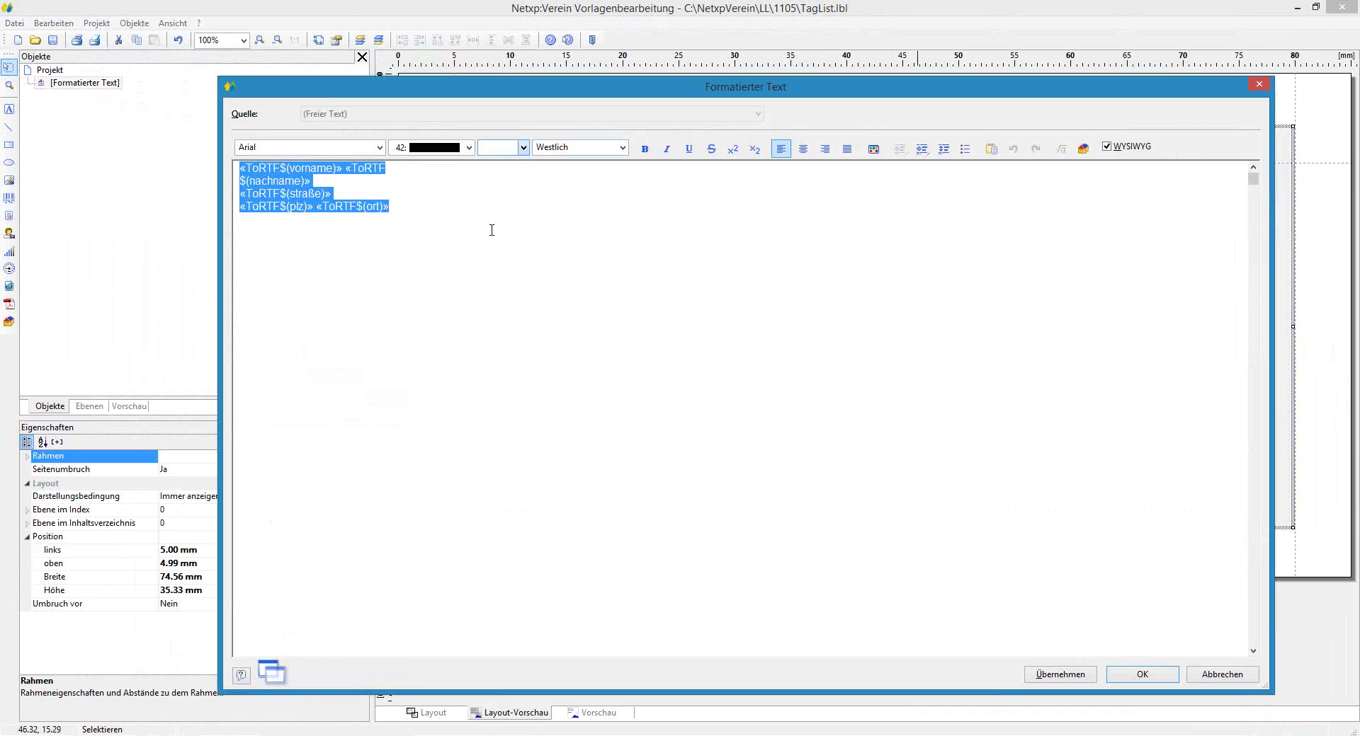
pyautogui.click(1142, 674)
pyautogui.click(630, 563)
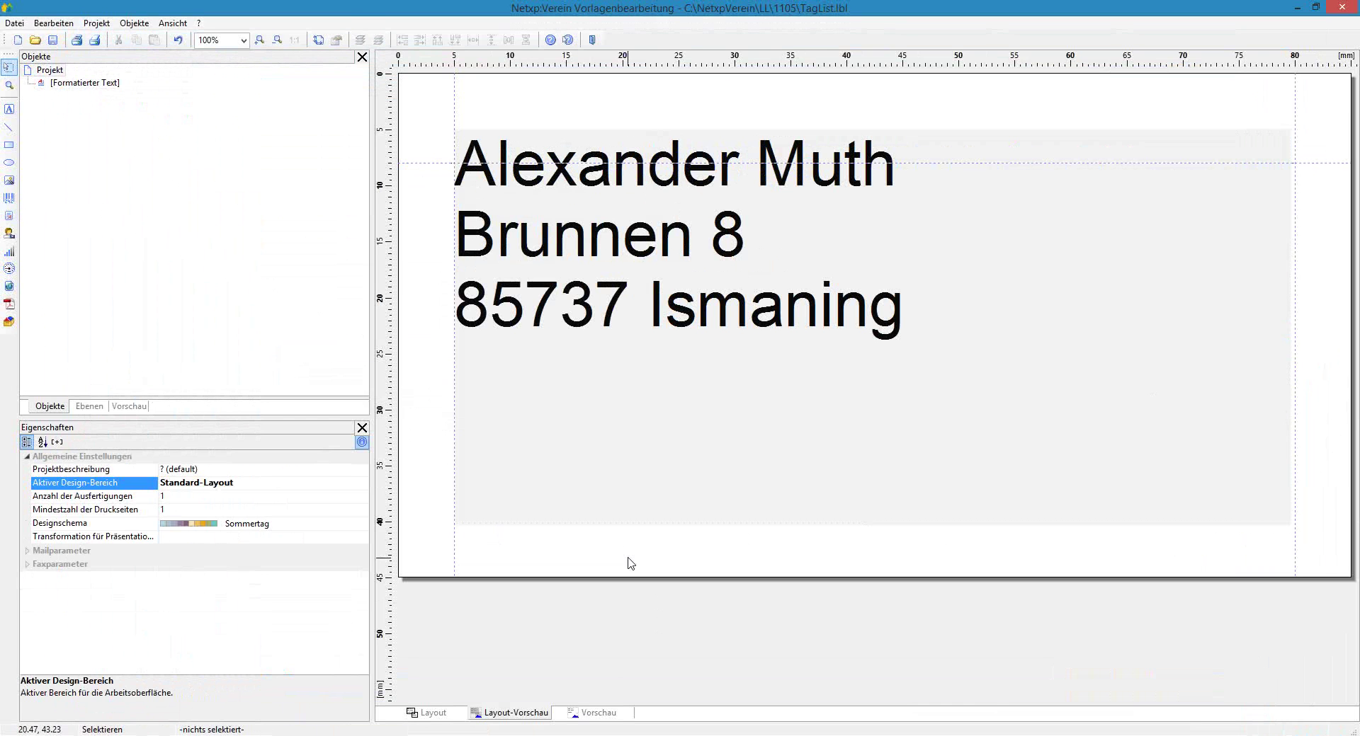
# - Close the template editor with the changes saved and name the new template Etikettenliste Avery 3630
pyautogui.click(1341, 9)
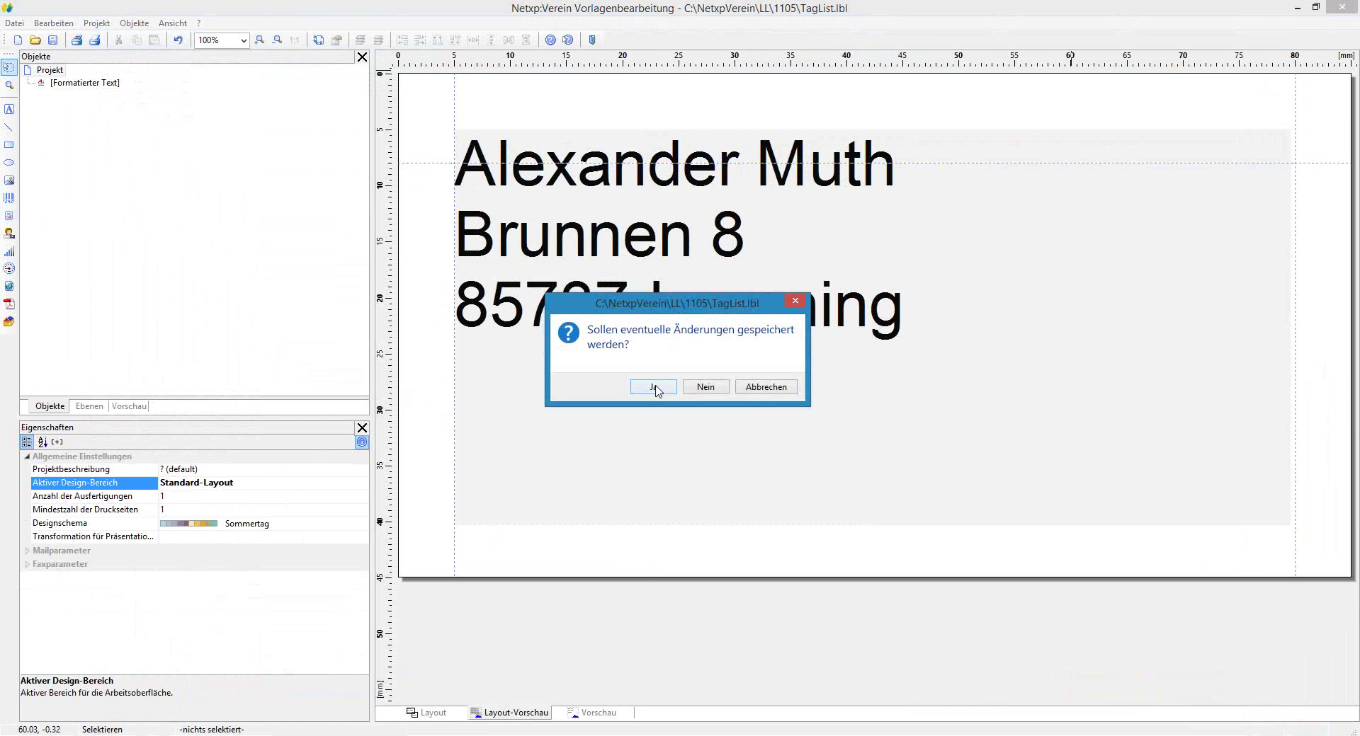
pyautogui.click(655, 389)
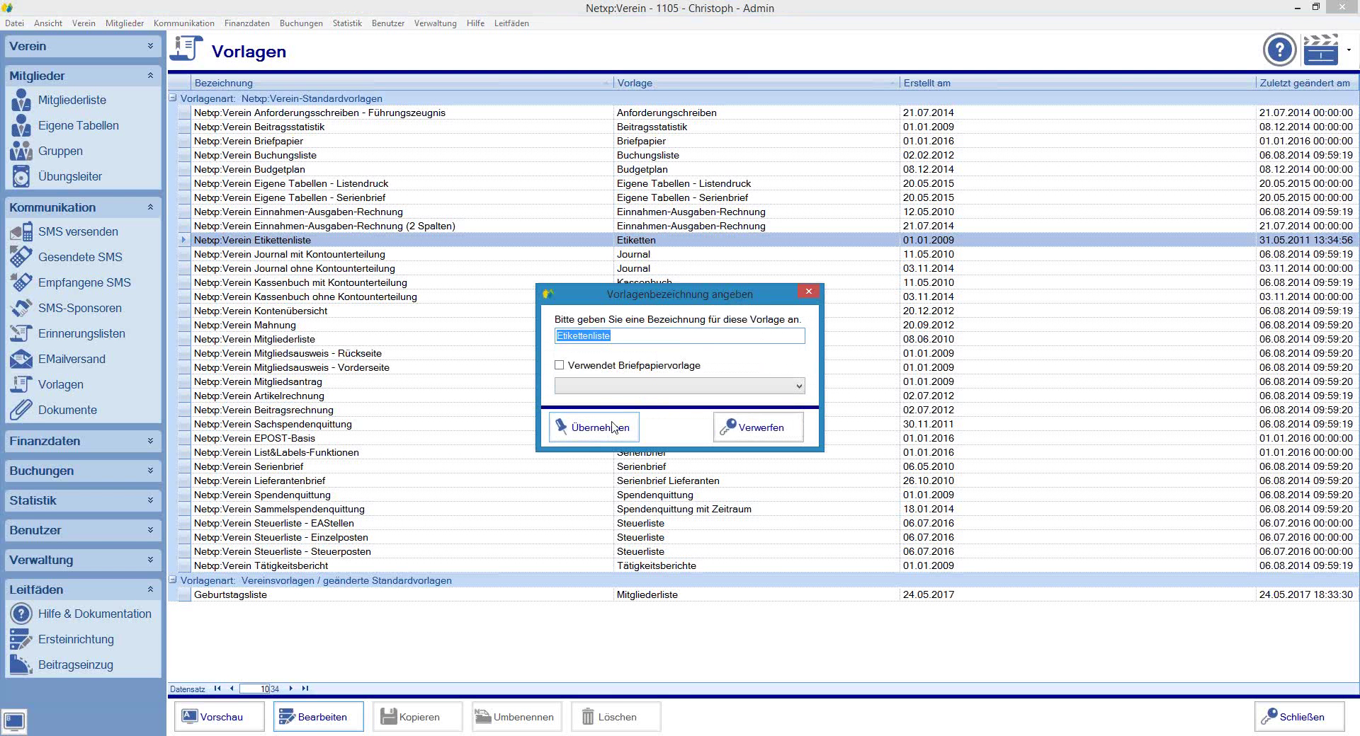
pyautogui.click(631, 337)
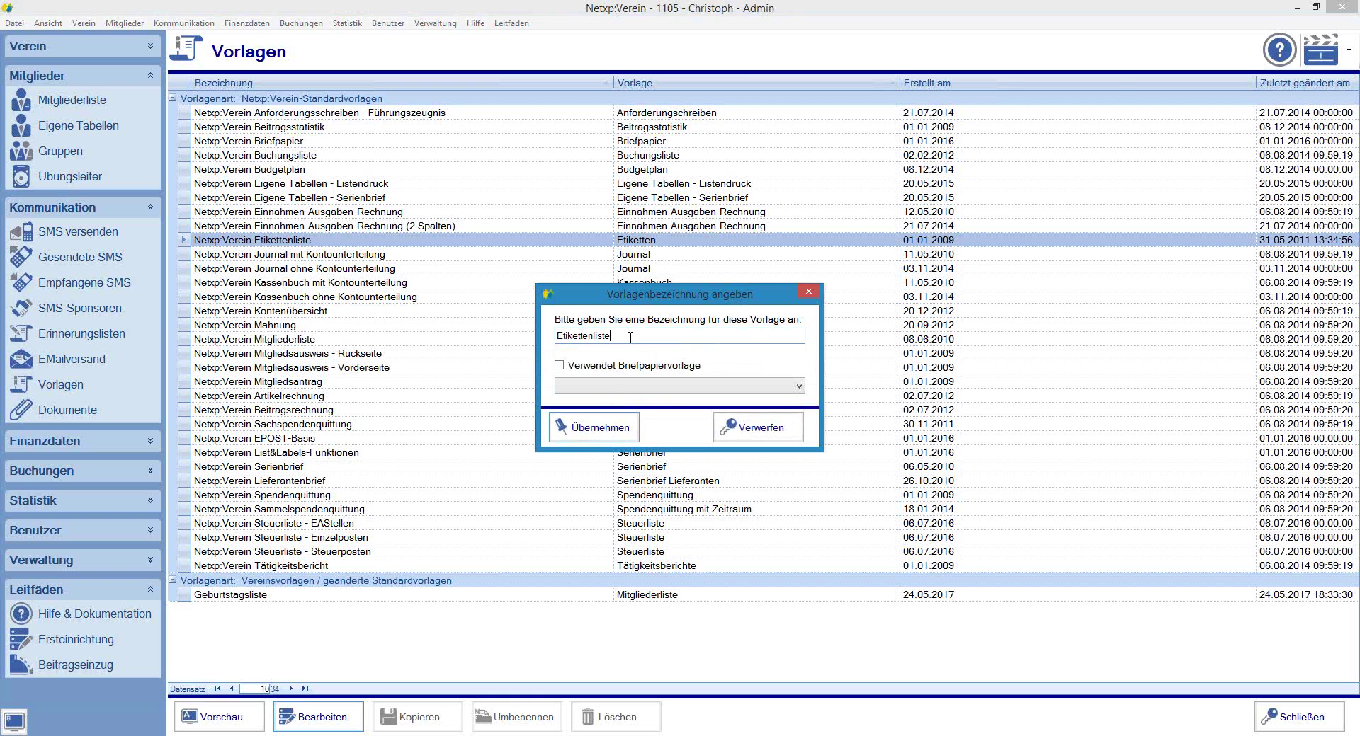
pyautogui.write('Avery 3630')
pyautogui.click(594, 428)
# - Preview the address labels of the Etikettenliste Avery 3630 template and close the preview
pyautogui.click(336, 133)
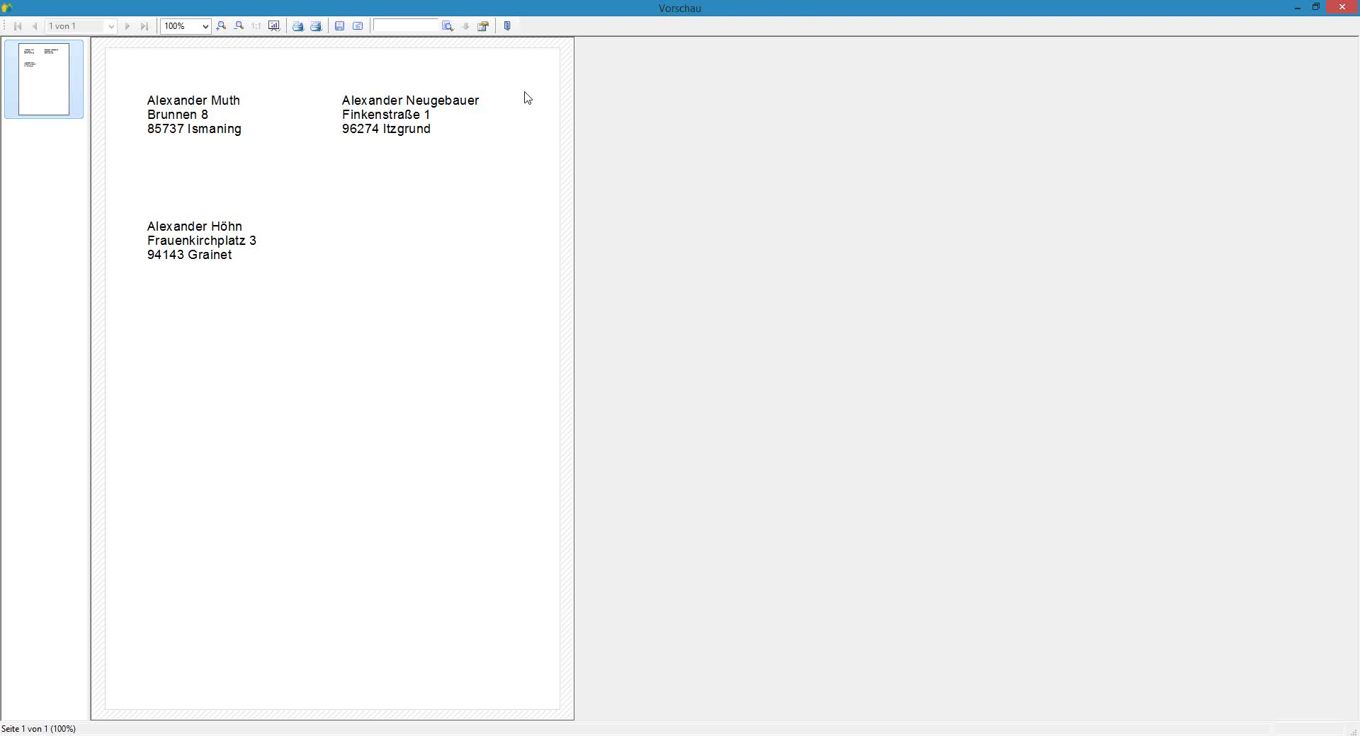
pyautogui.moveTo(798, 9); pyautogui.dragTo(850, 225)
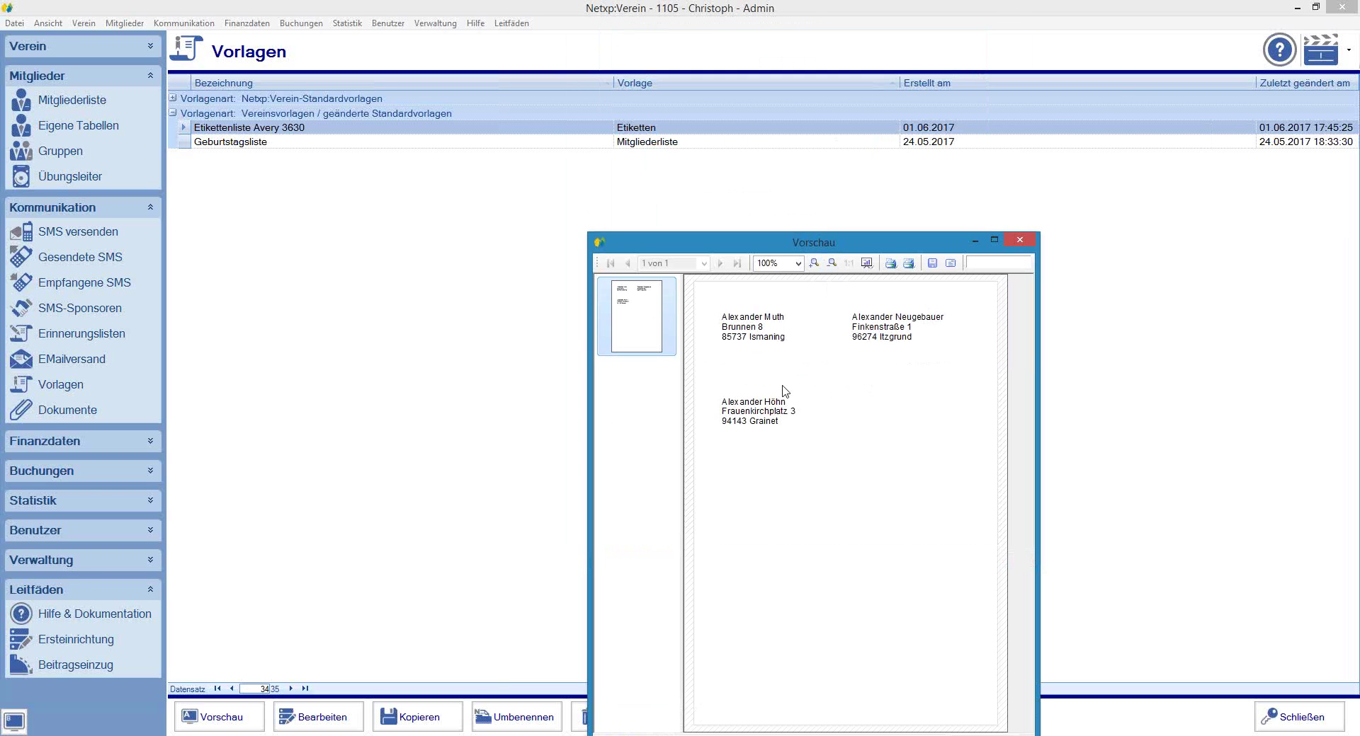
pyautogui.click(1019, 242)
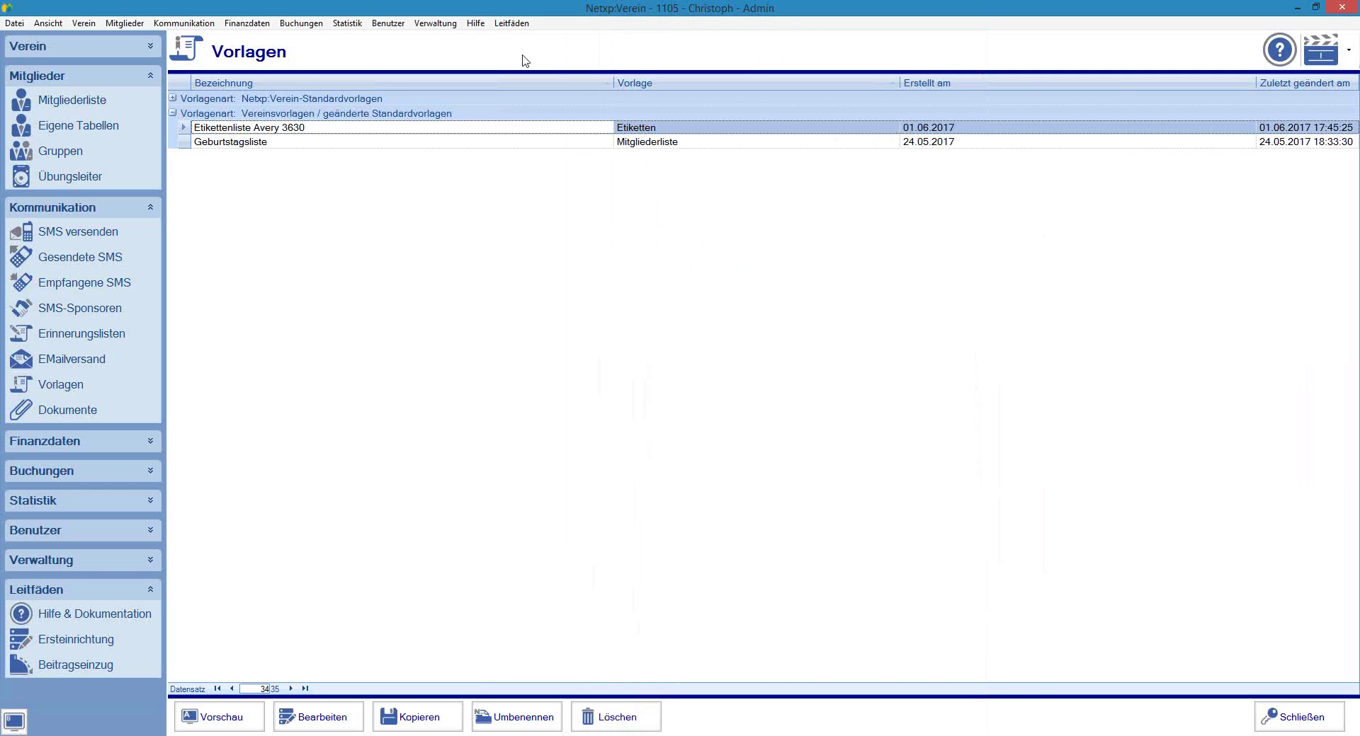
# - Examine the member list's filter options, from extended criteria and membership status to contribution groups, member groups, divisions and honours
pyautogui.click(81, 104)
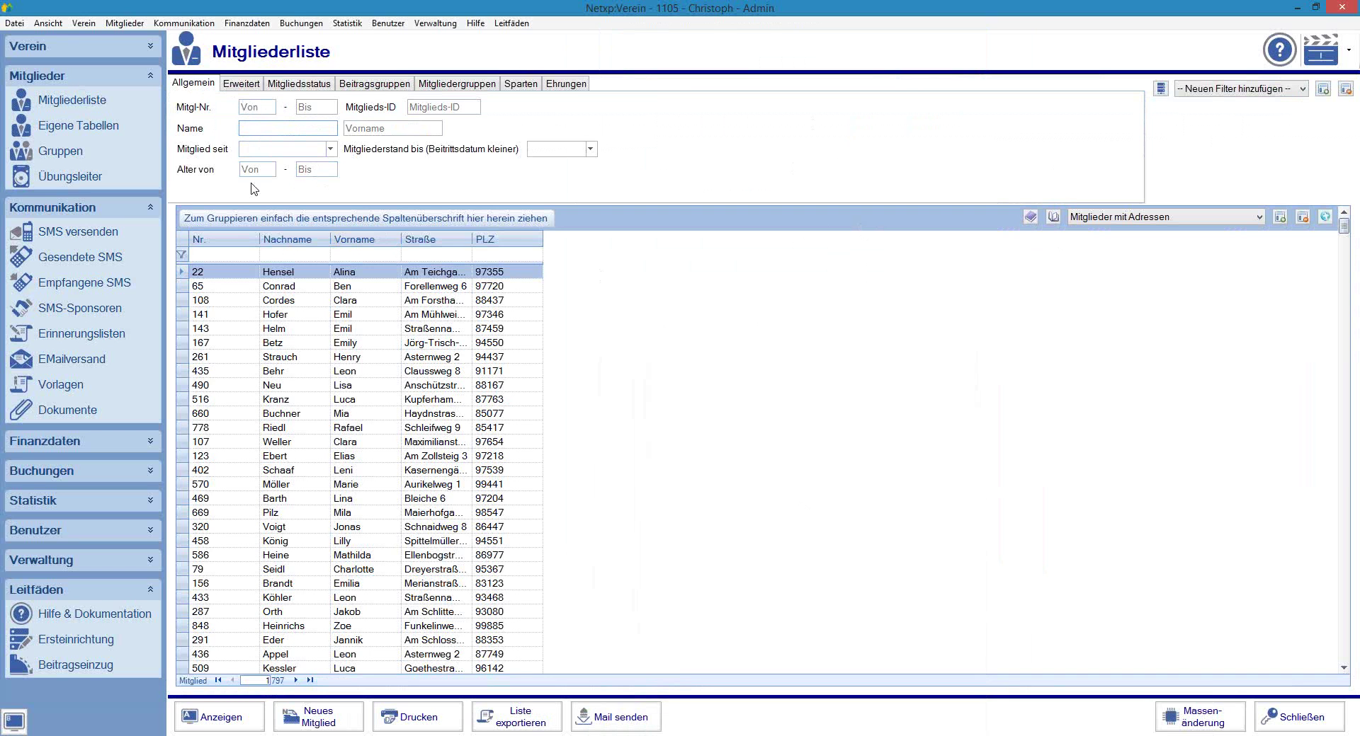
pyautogui.click(235, 82)
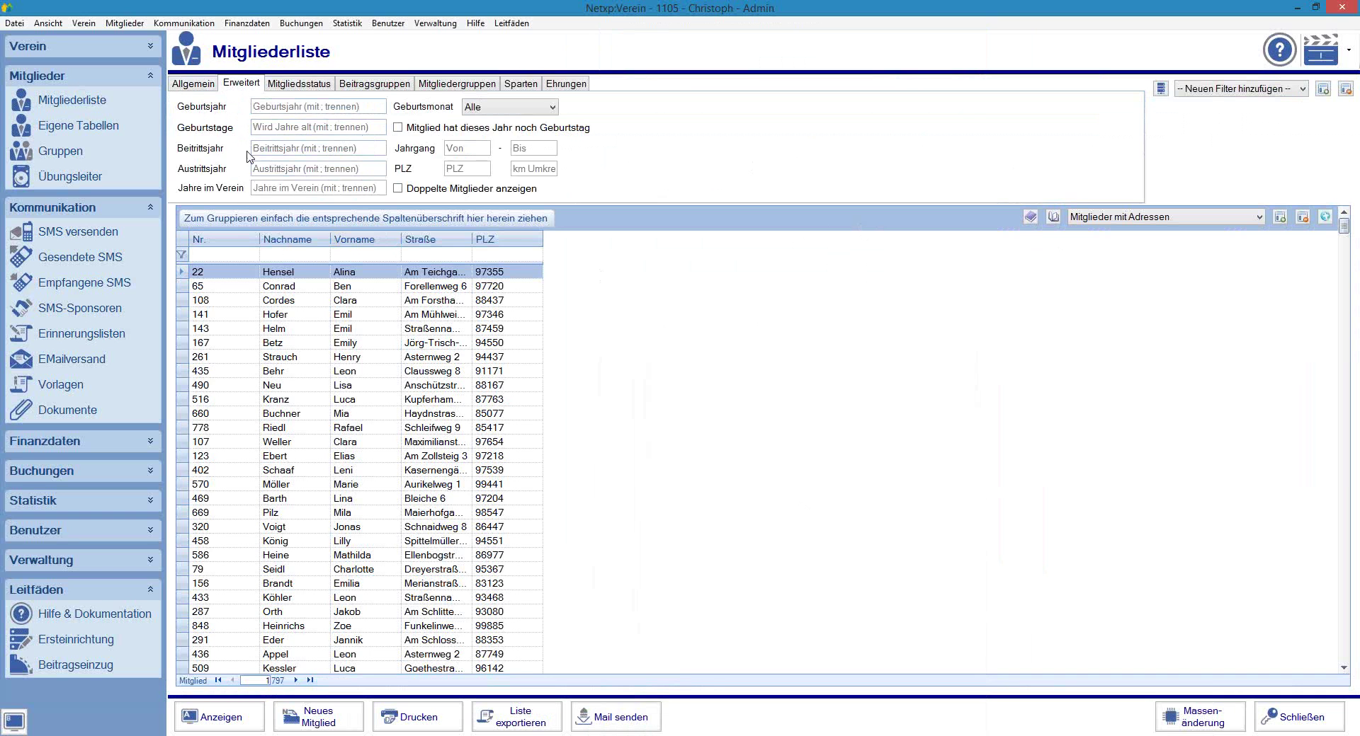
pyautogui.click(297, 84)
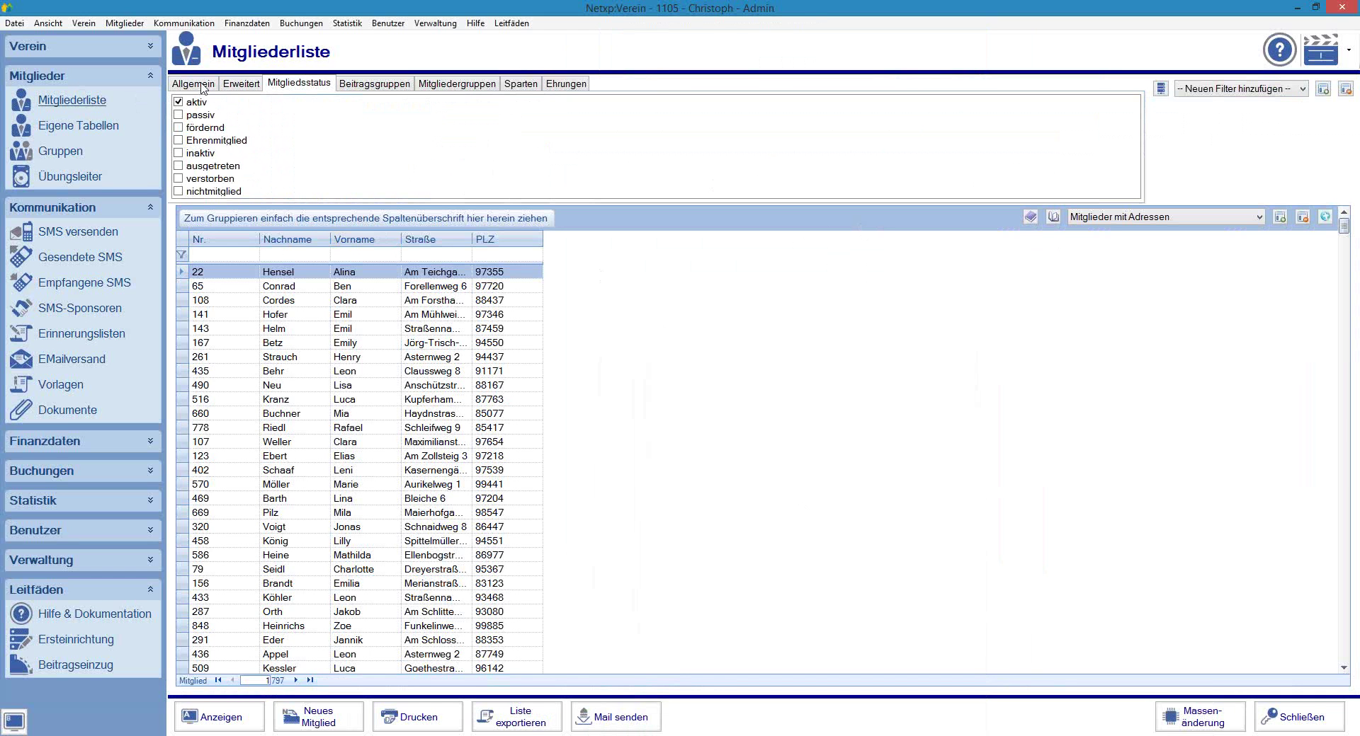
pyautogui.click(383, 85)
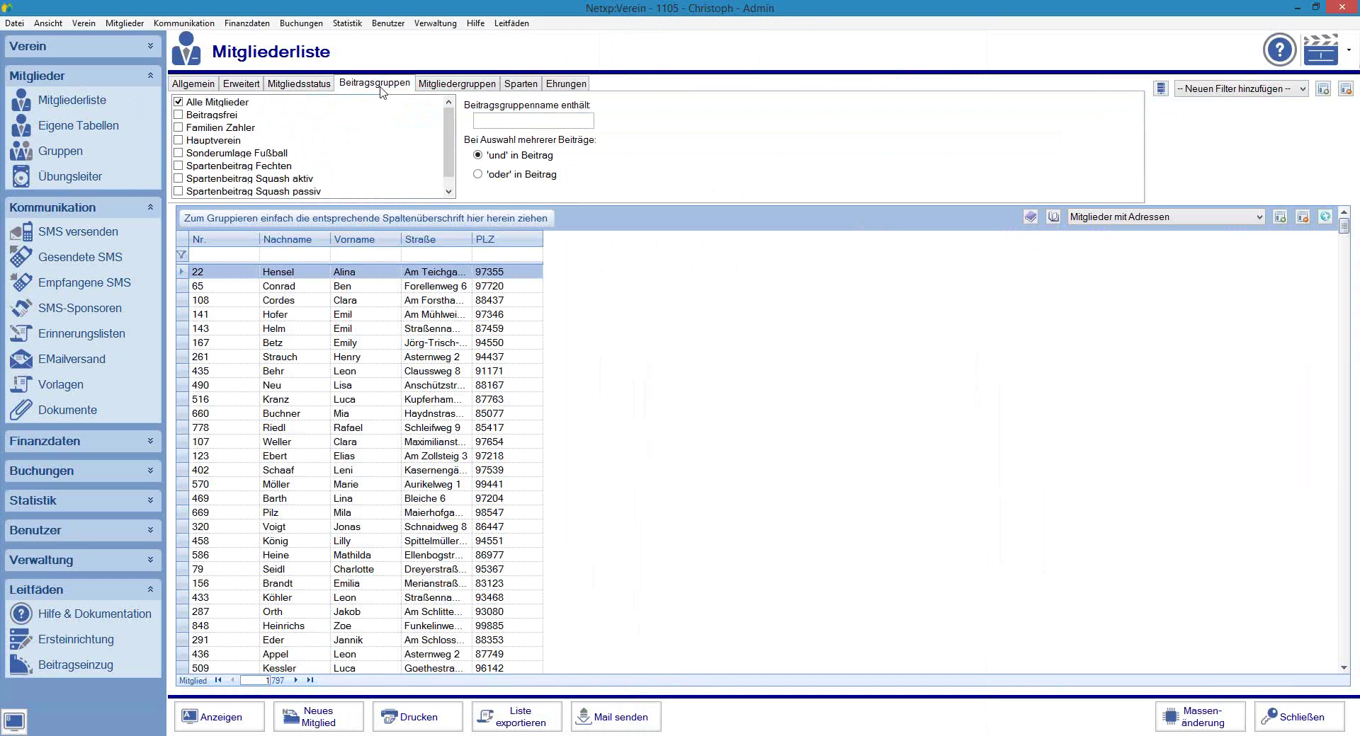
pyautogui.click(438, 85)
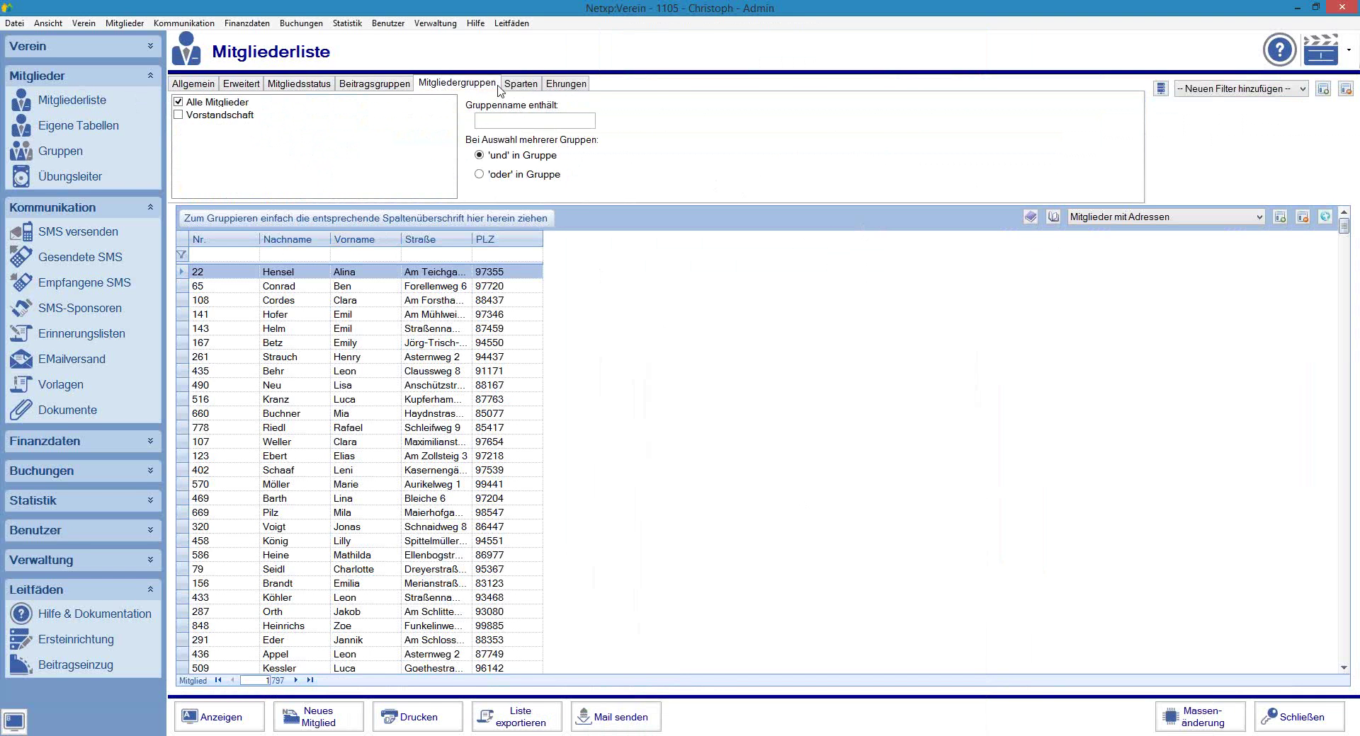
pyautogui.click(524, 85)
pyautogui.click(558, 88)
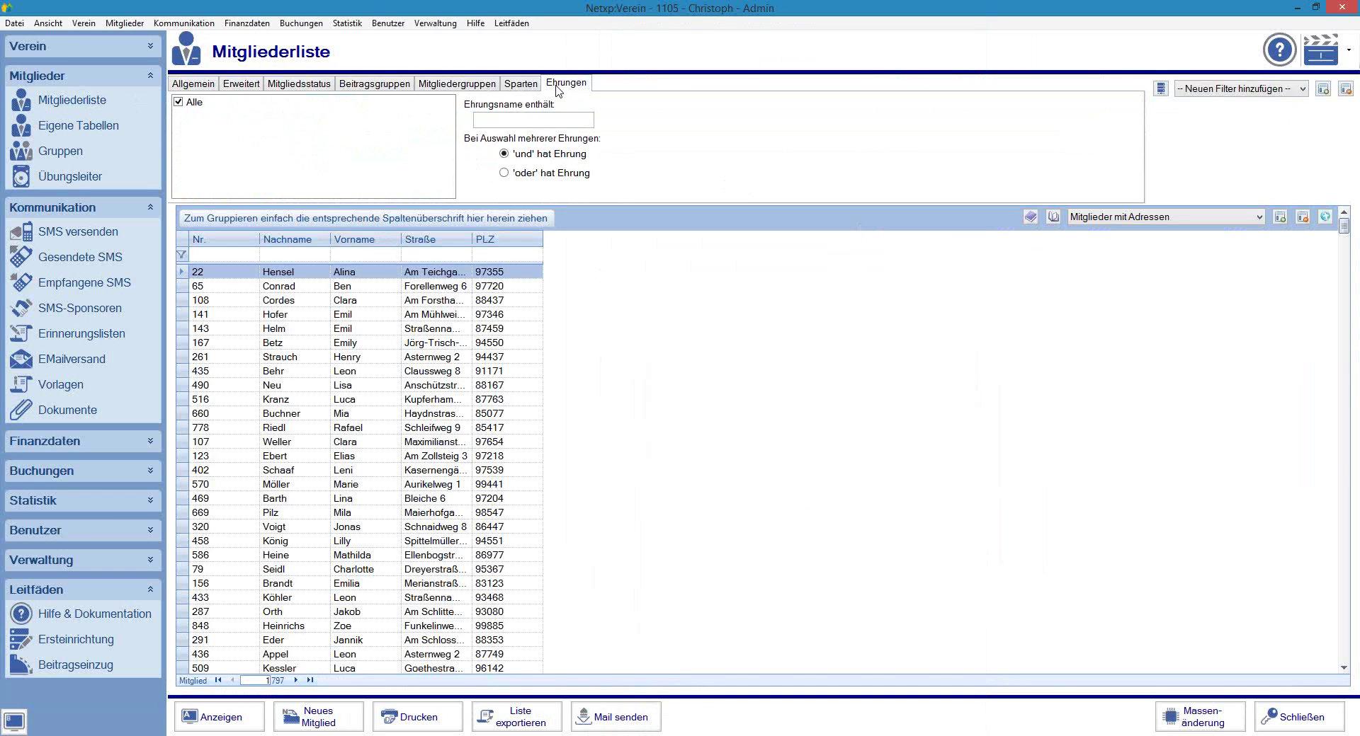
pyautogui.click(181, 85)
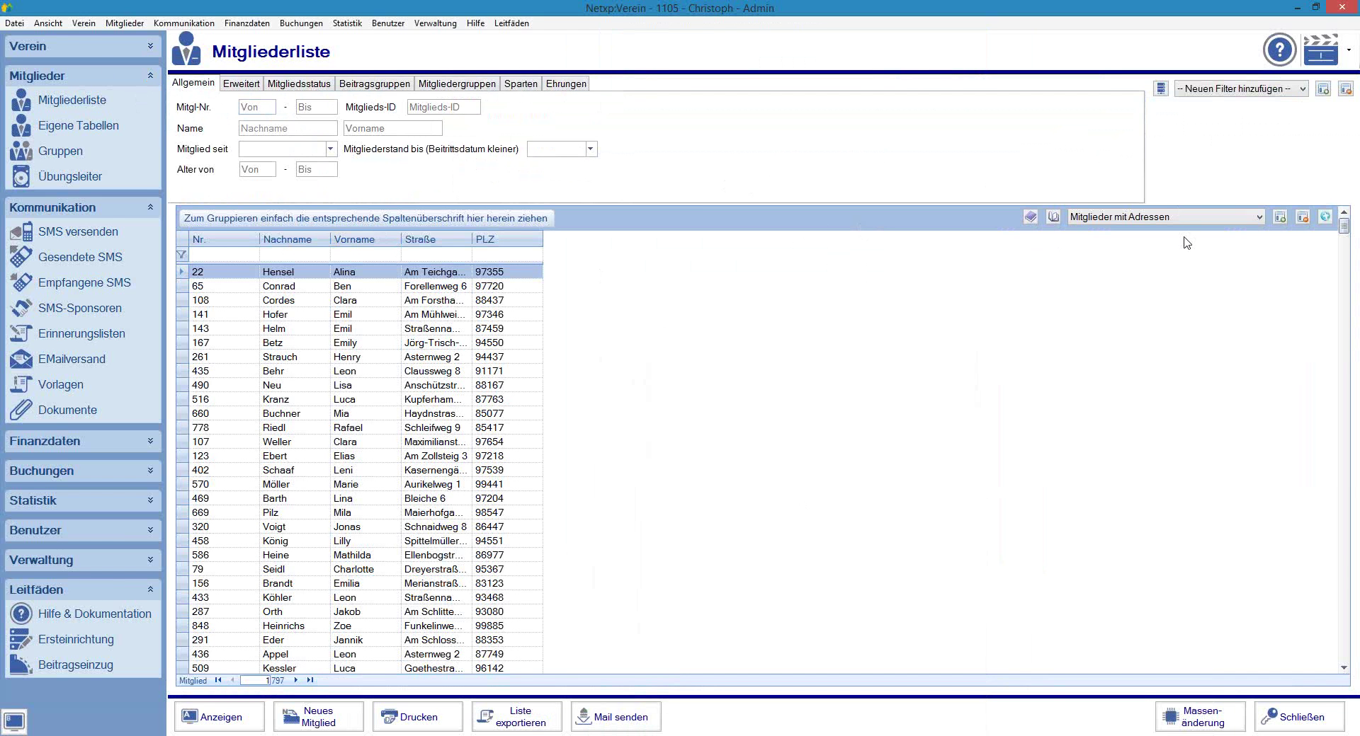
# - Add a custom member field named Vereinsmagazin of type Ja/Nein-Wahlfeld in the club options and save them
pyautogui.click(148, 560)
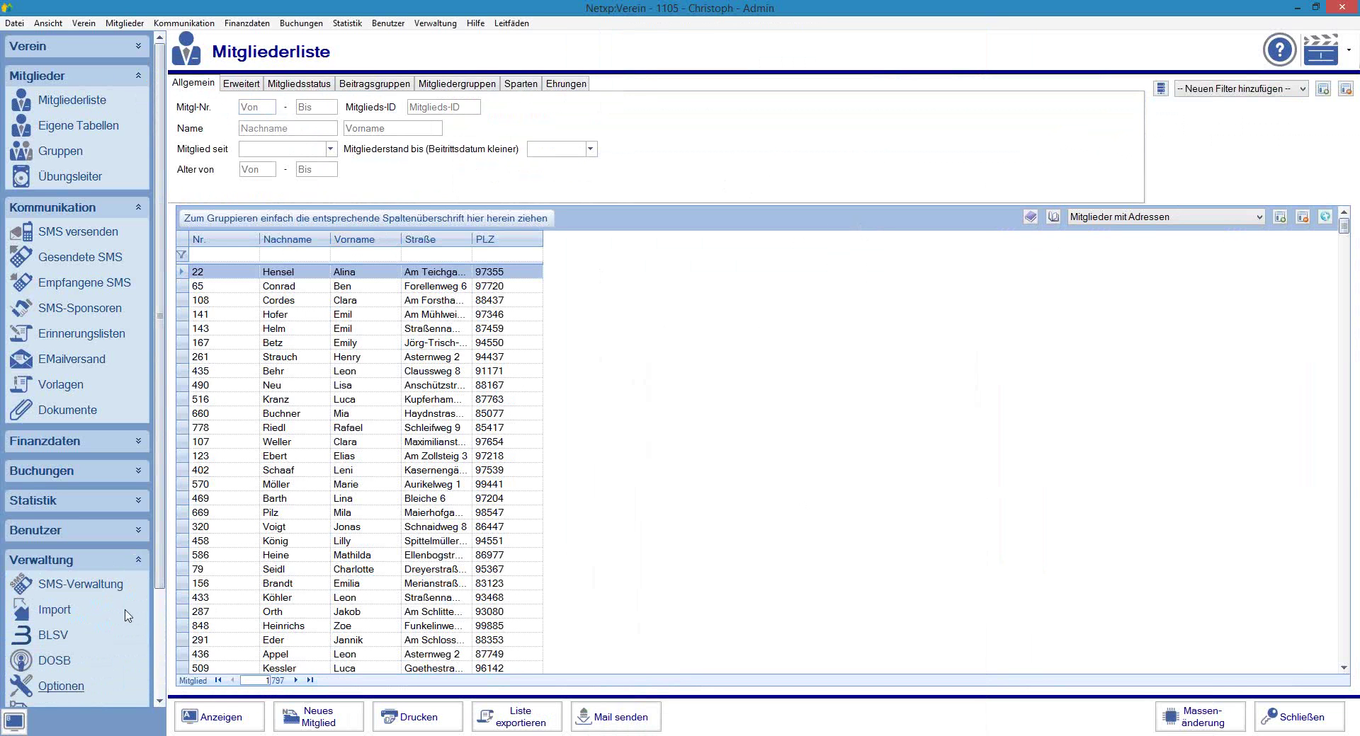
pyautogui.click(61, 686)
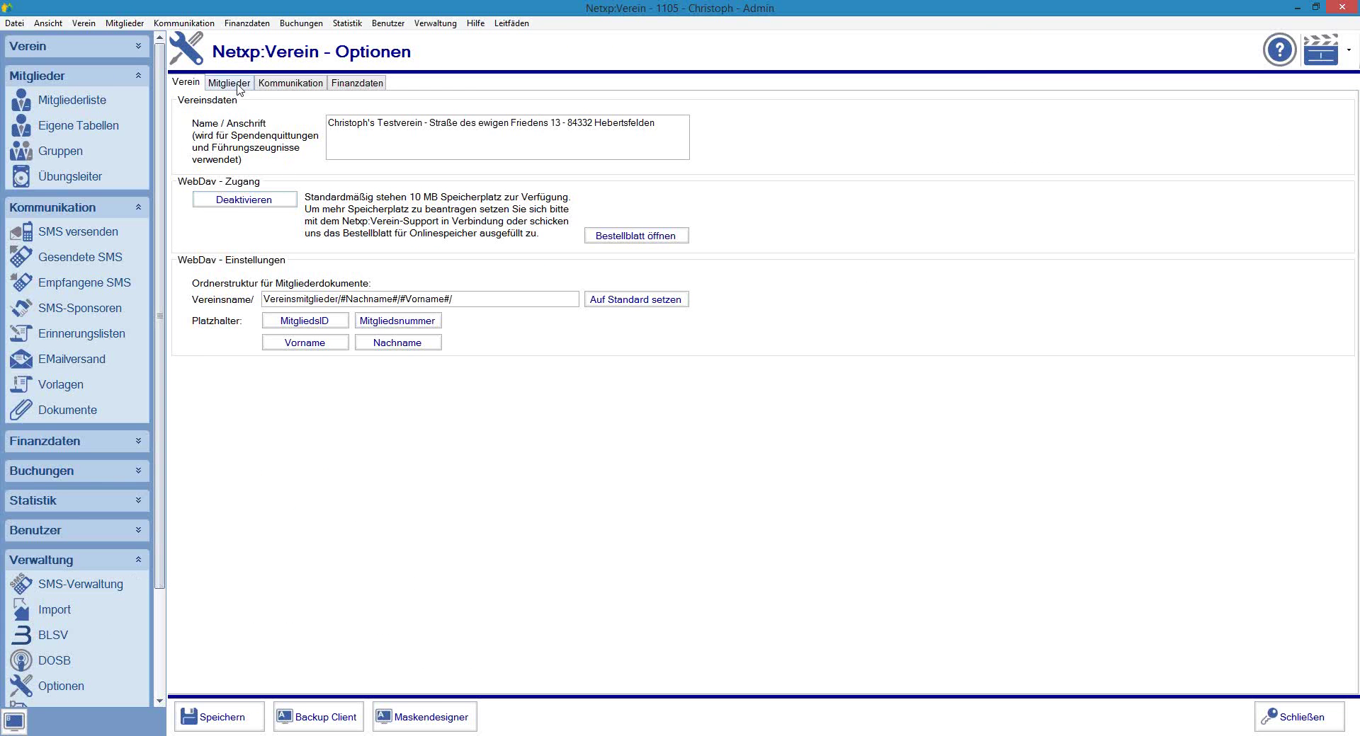
pyautogui.click(229, 83)
pyautogui.click(270, 102)
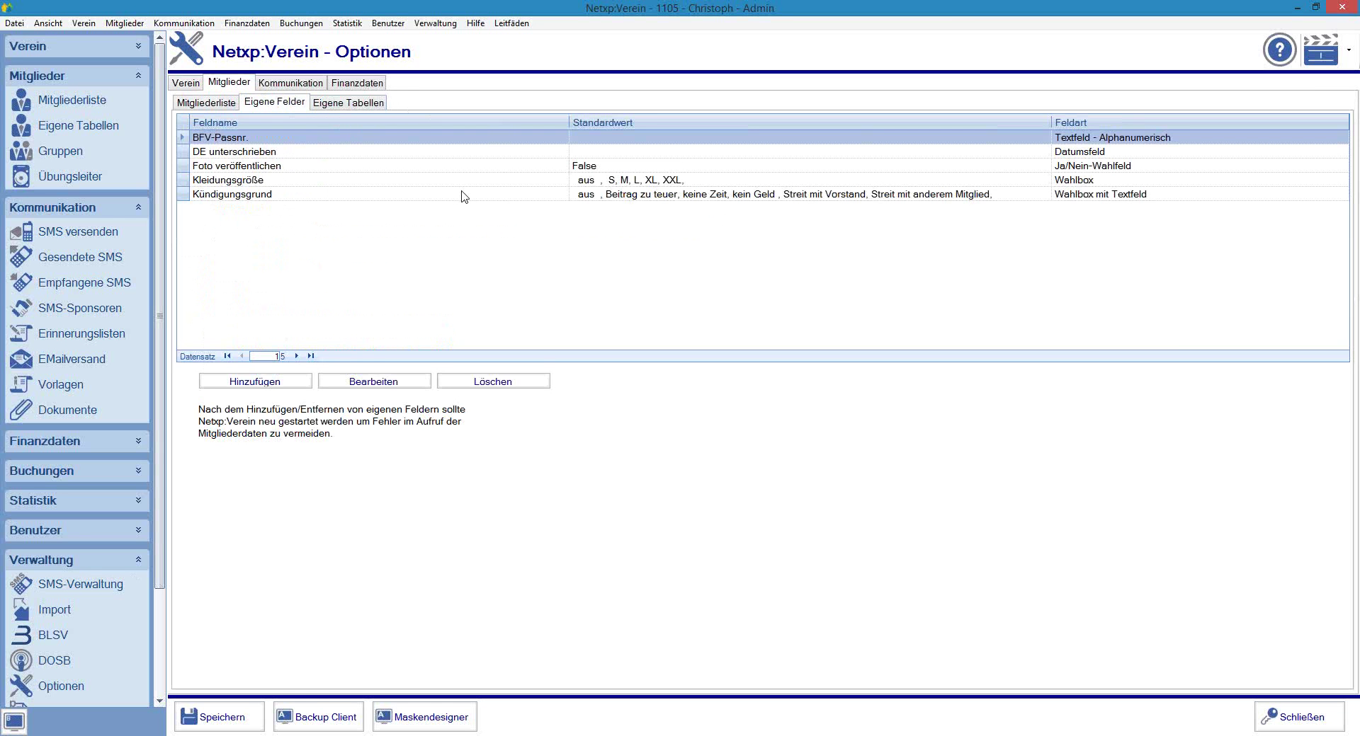
pyautogui.click(256, 386)
pyautogui.write('Vereinsmagazin')
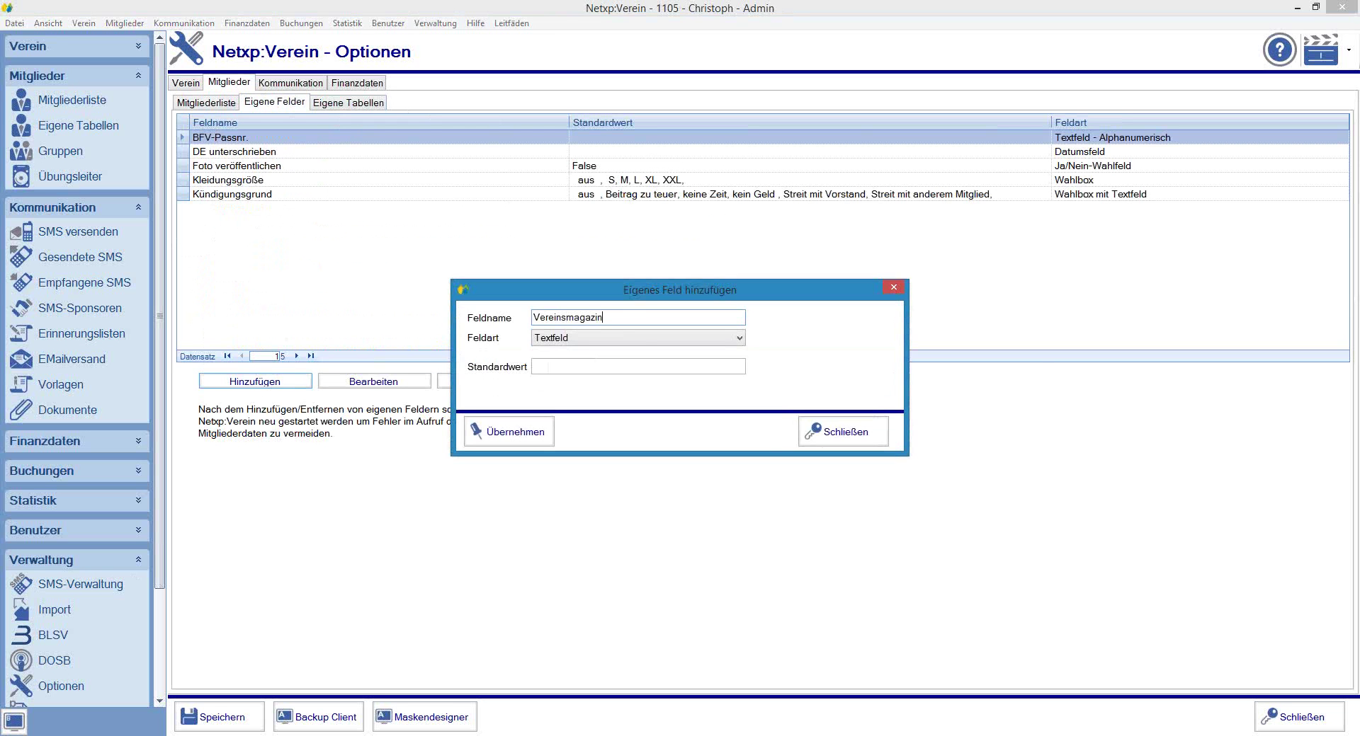
pyautogui.click(640, 339)
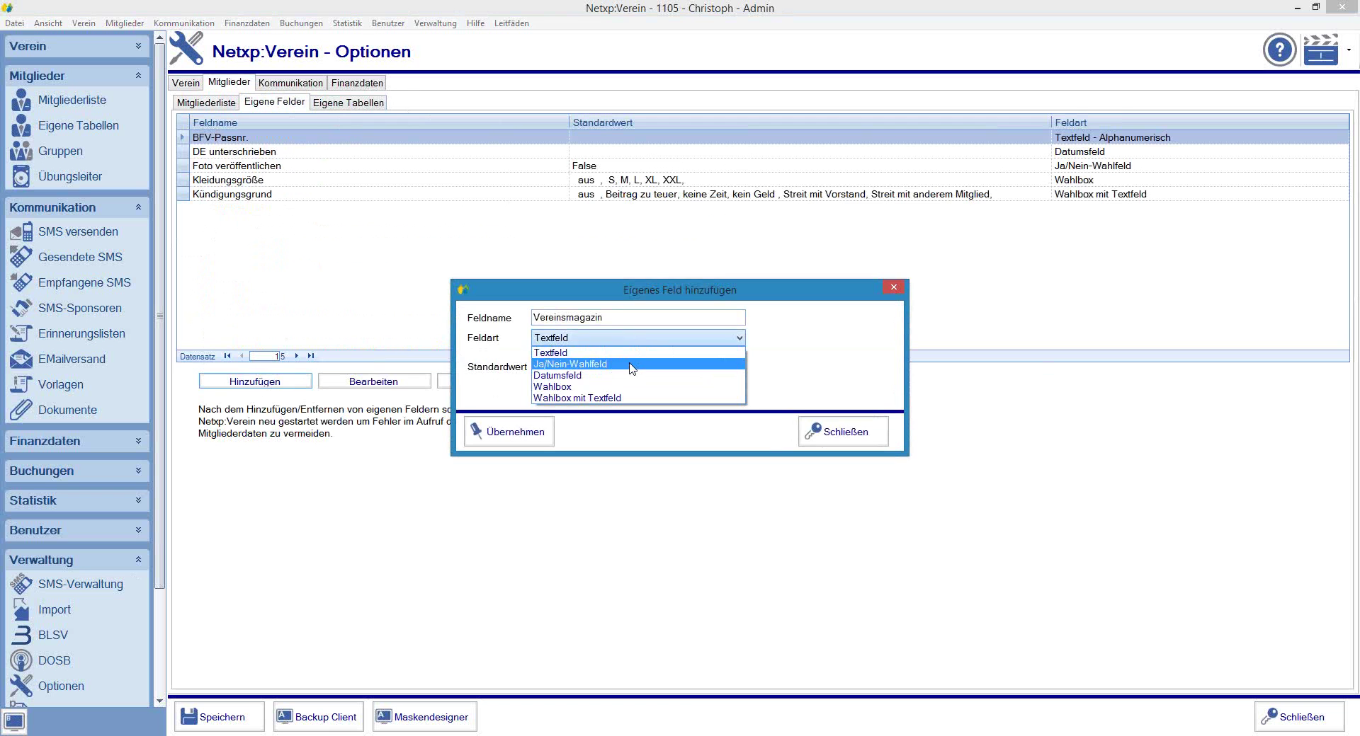
pyautogui.click(631, 366)
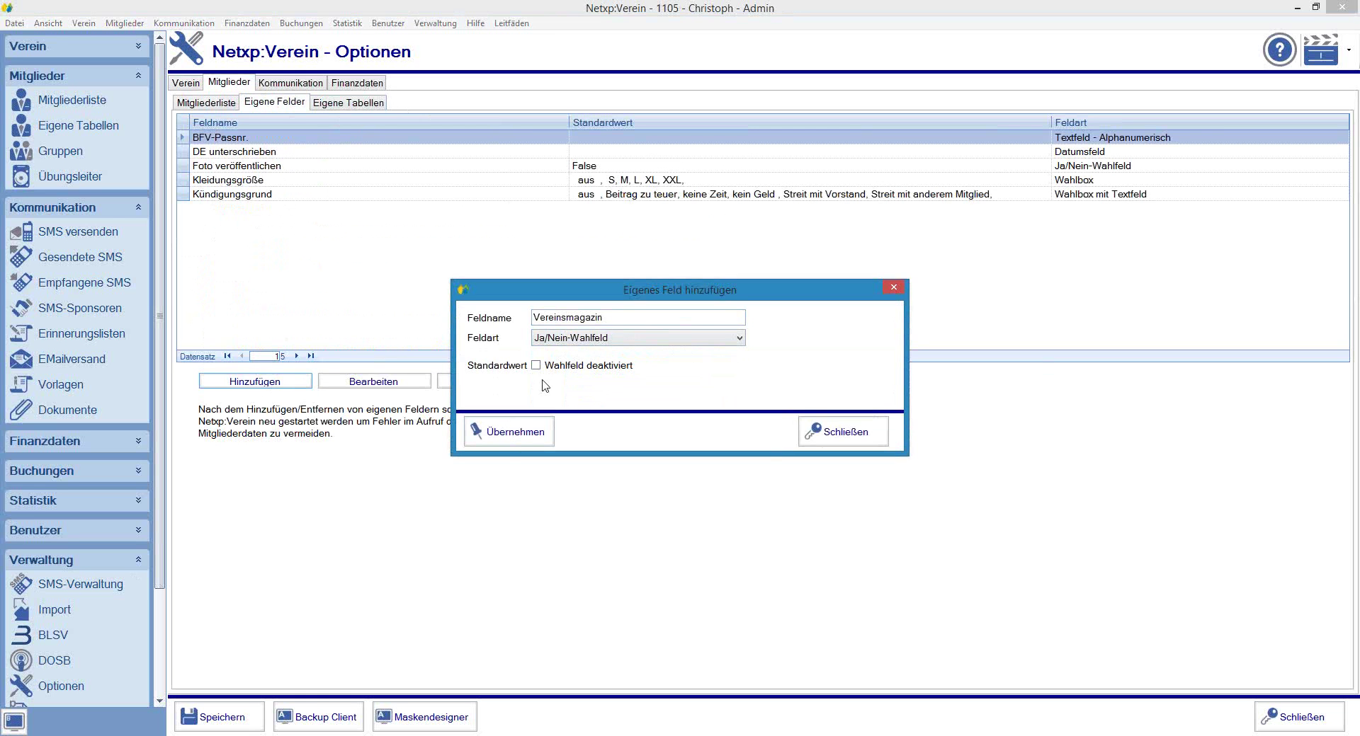
pyautogui.click(515, 433)
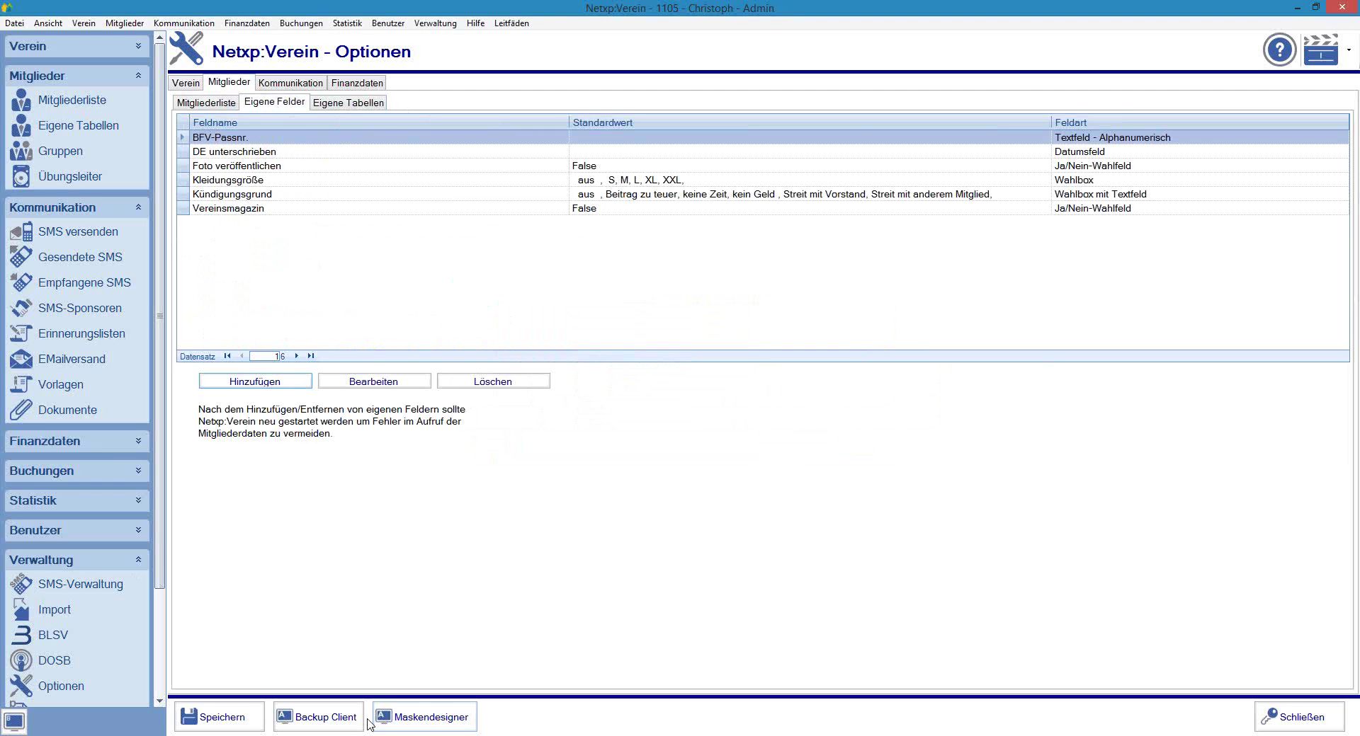
pyautogui.click(252, 718)
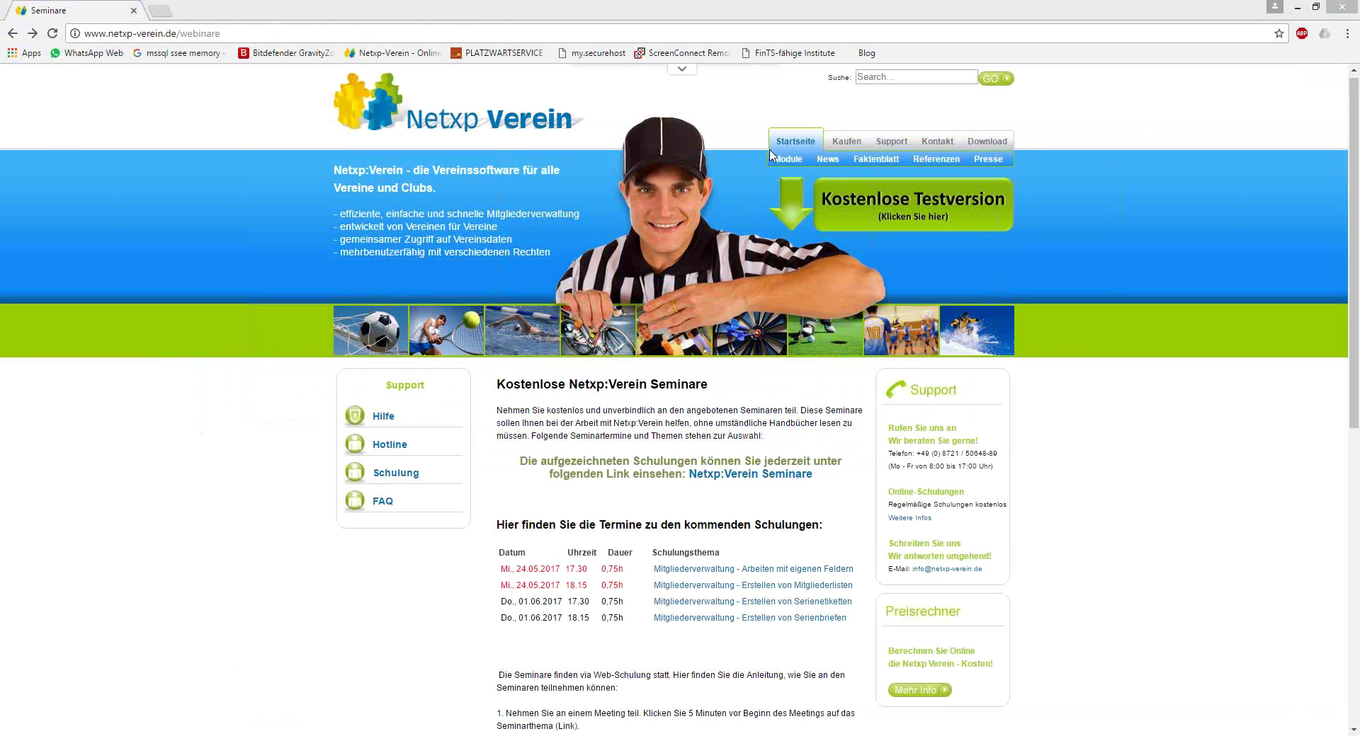
# - Switch back to Netxp:Verein, check the Vereinsmagazin field among a member's custom fields, and return to the member list
pyautogui.hotkey('alt', 'Tab')
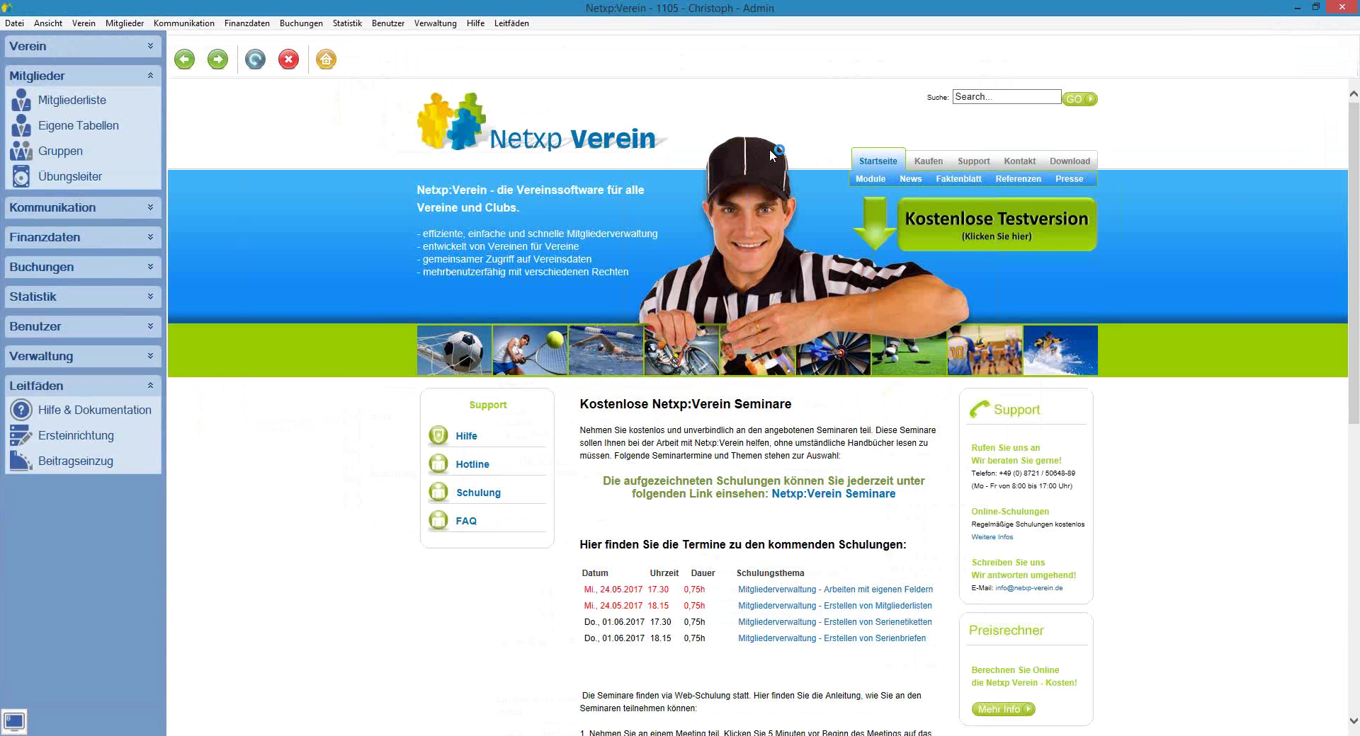
pyautogui.click(81, 102)
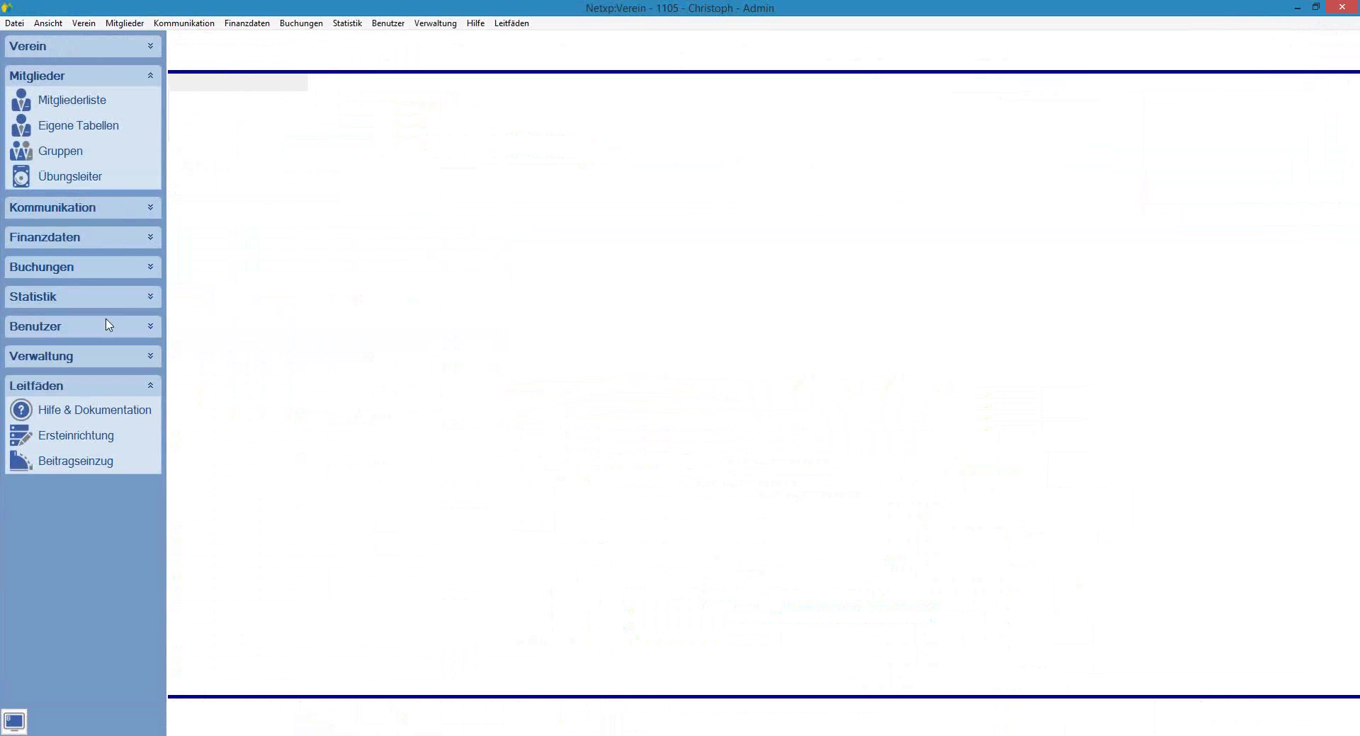
pyautogui.click(350, 84)
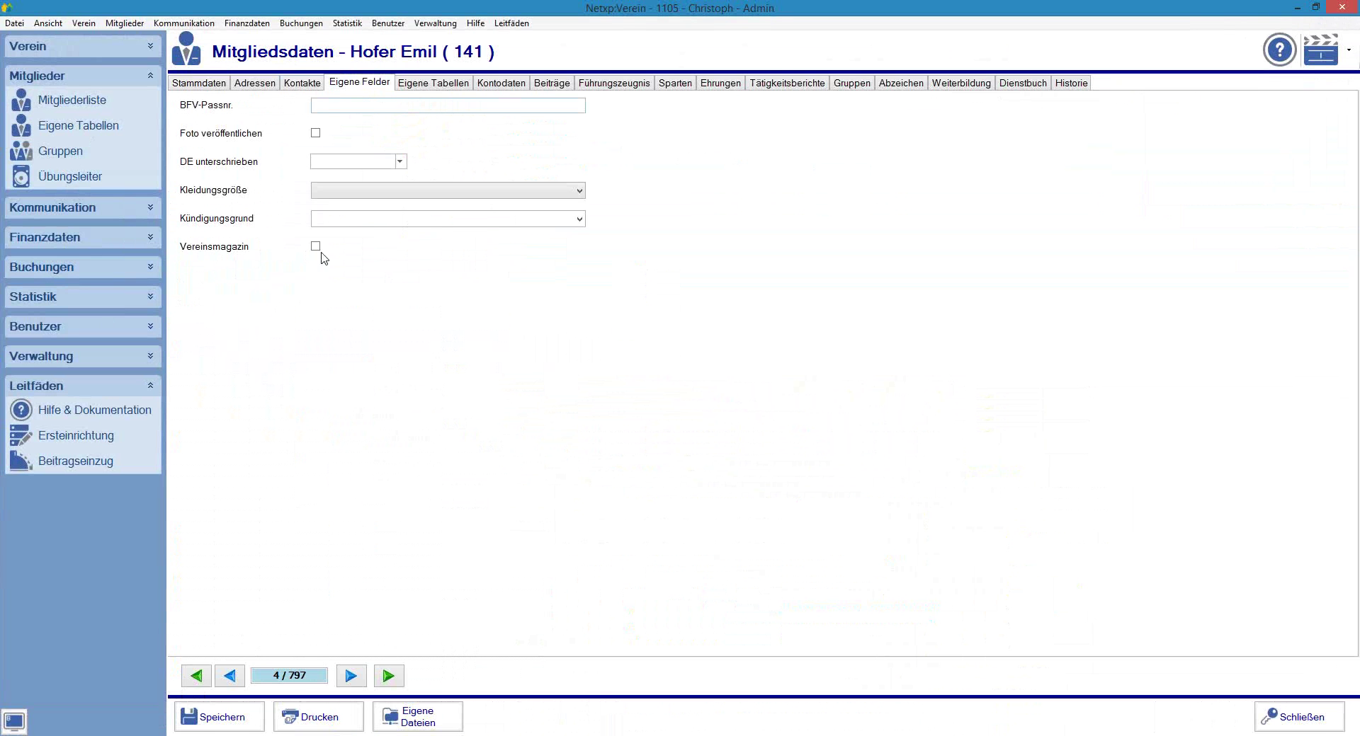
pyautogui.click(81, 101)
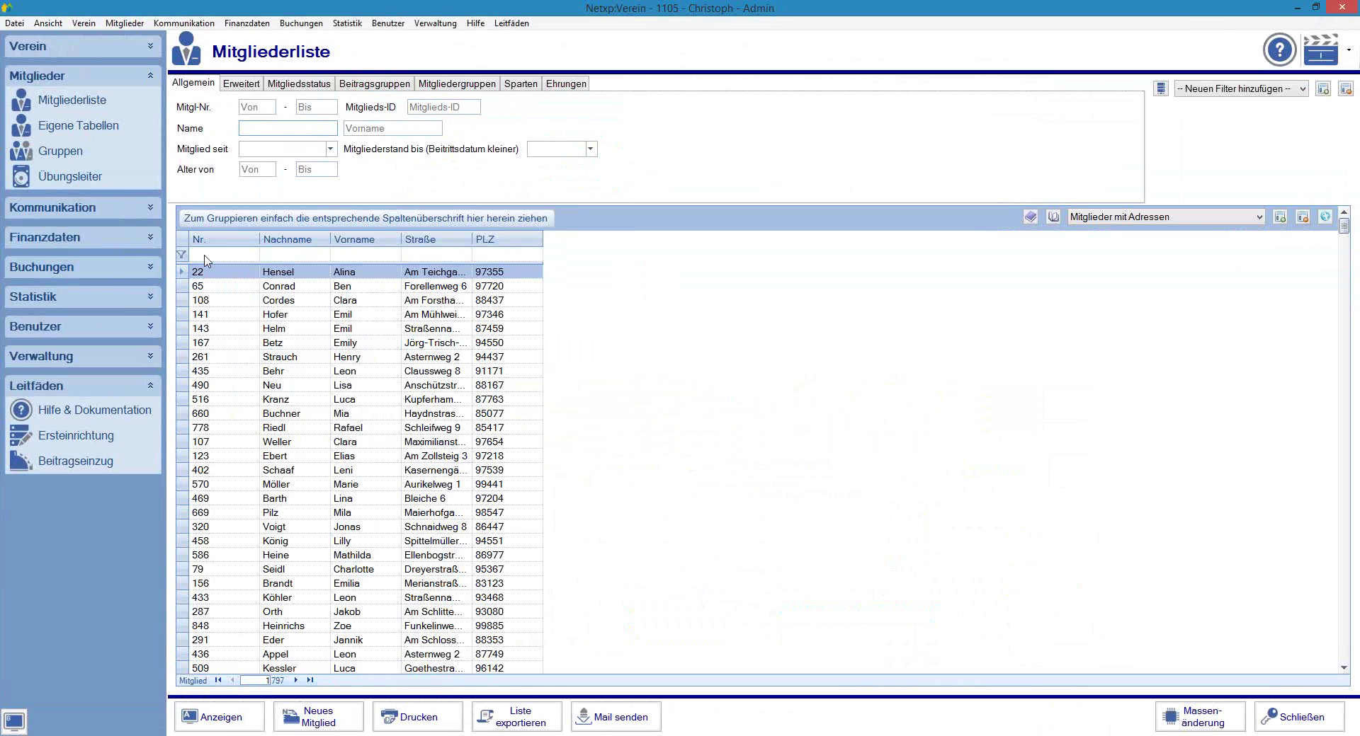
# - Run a bulk change on only the first 137 members, selected in the list, setting the custom field Vereinsmagazin to ticked
pyautogui.moveTo(181, 340); pyautogui.dragTo(182, 654)
pyautogui.click(1177, 721)
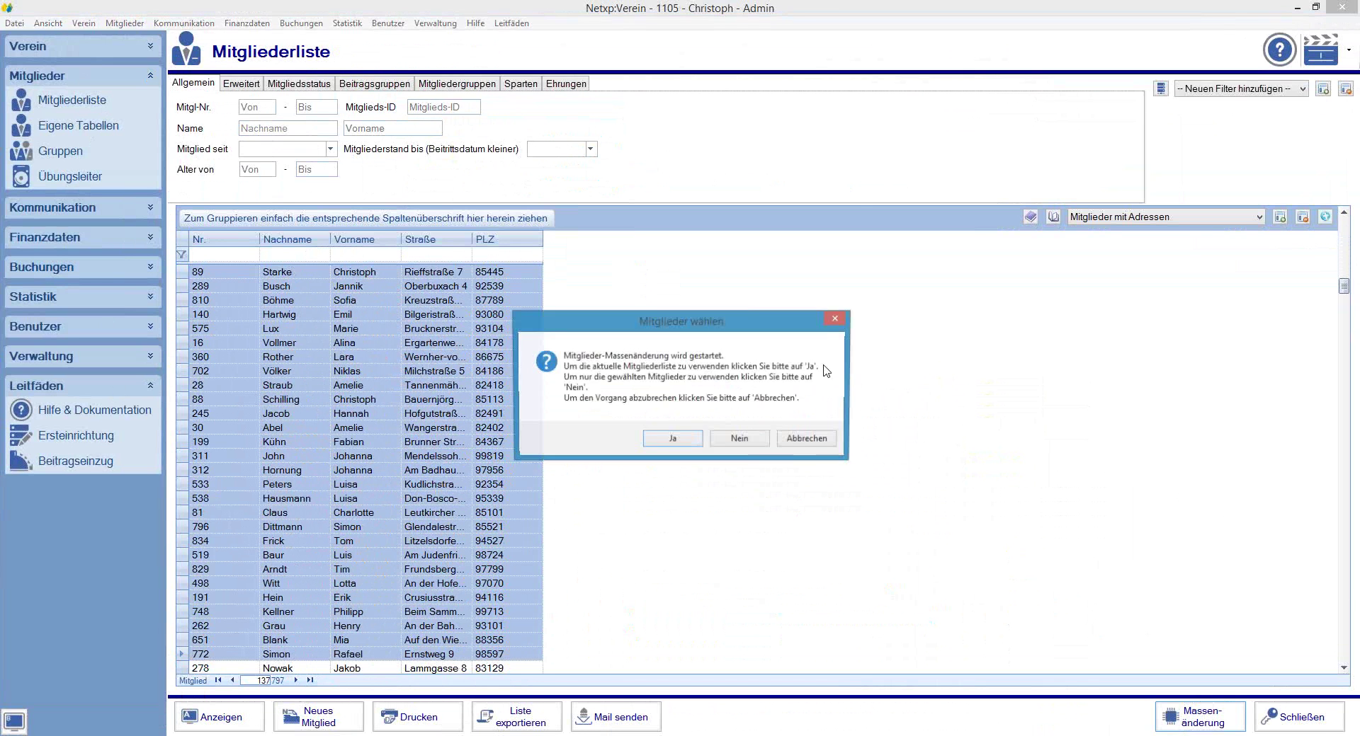
pyautogui.click(740, 439)
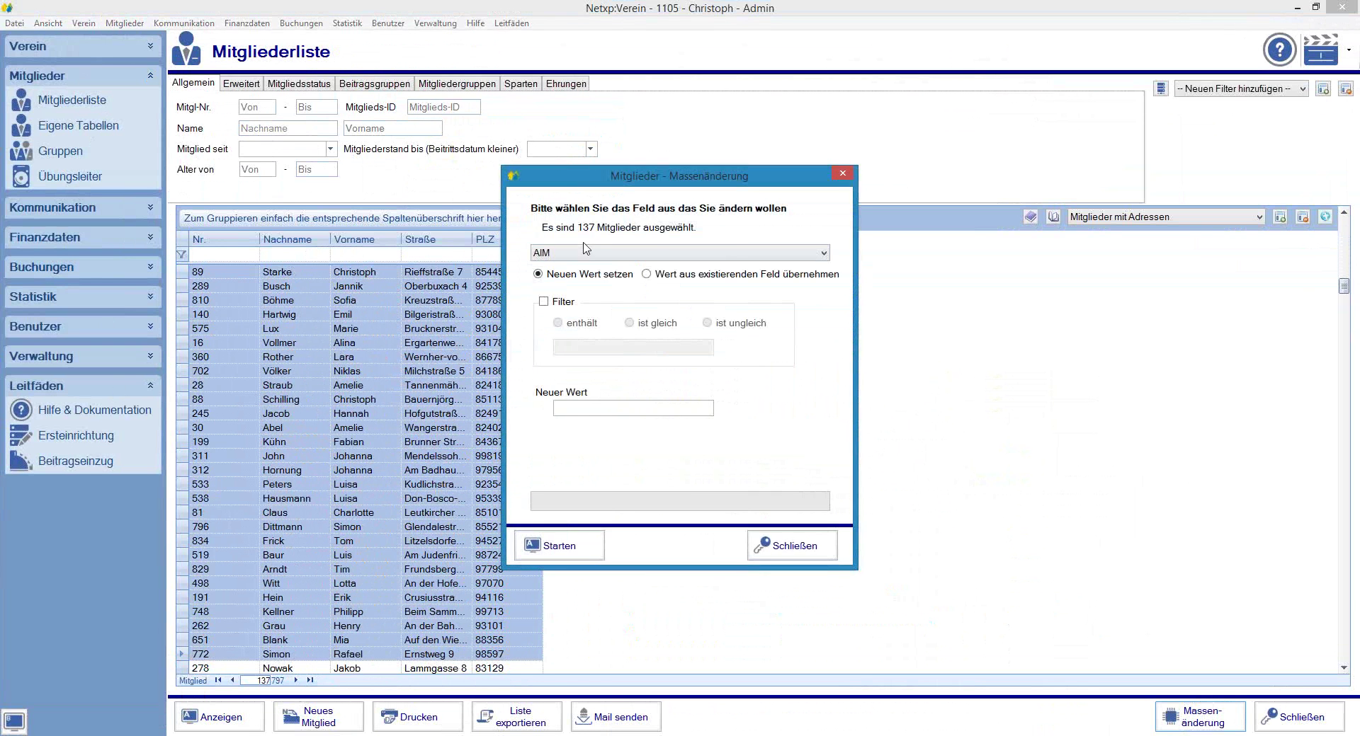
pyautogui.click(821, 252)
pyautogui.scroll(-10, 805, 314)
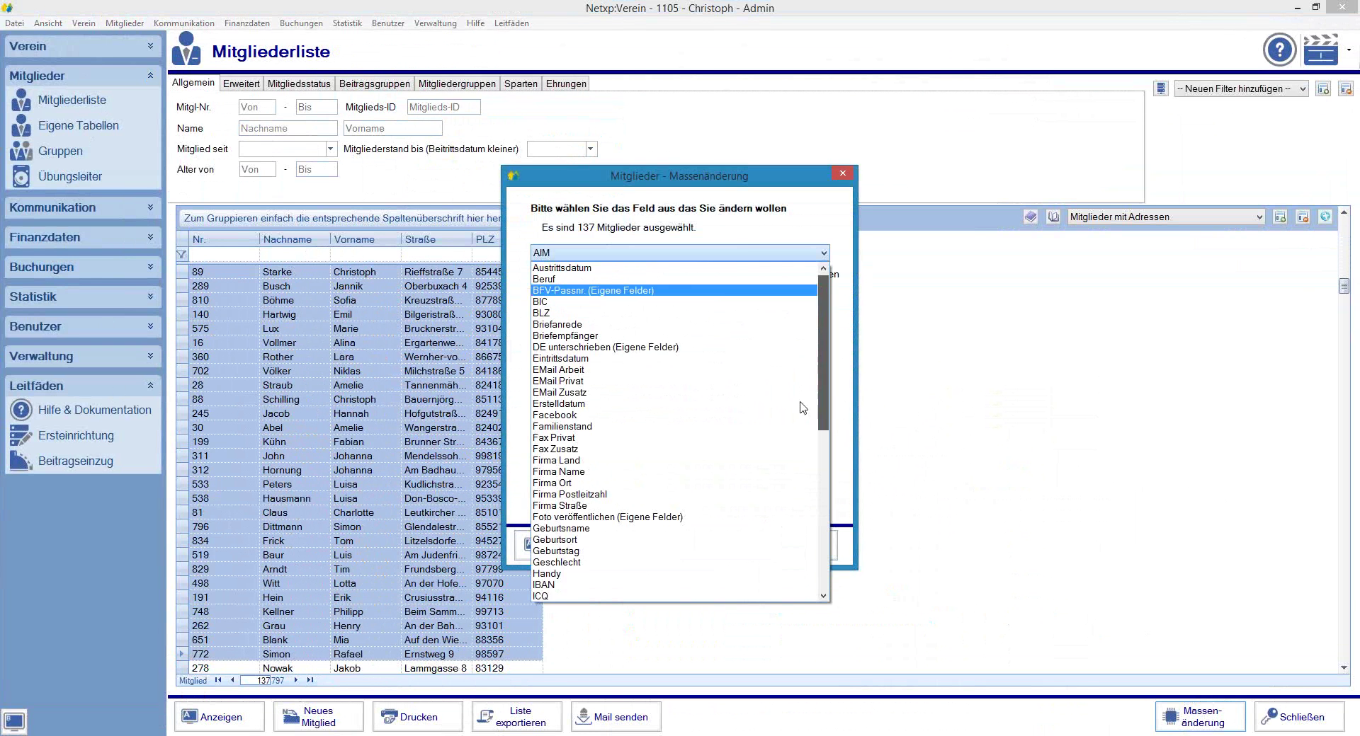
pyautogui.click(613, 529)
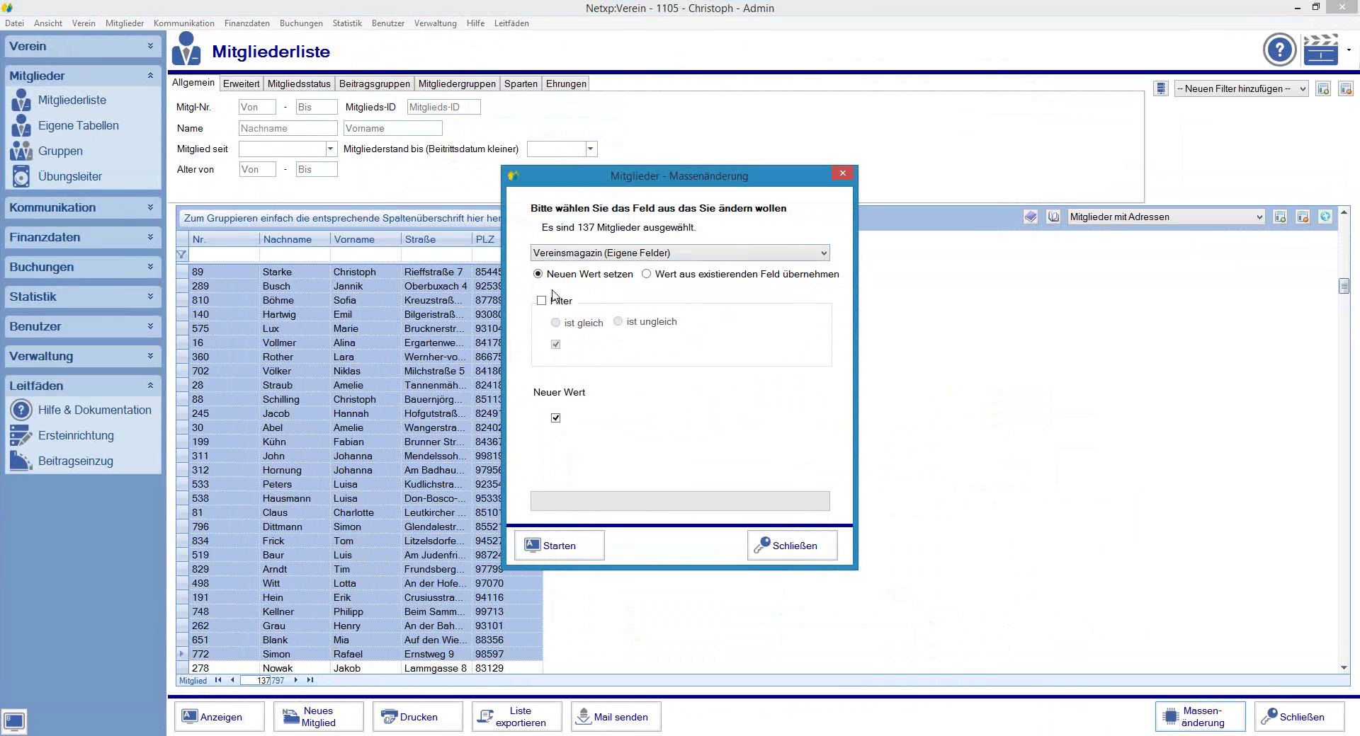
pyautogui.click(551, 546)
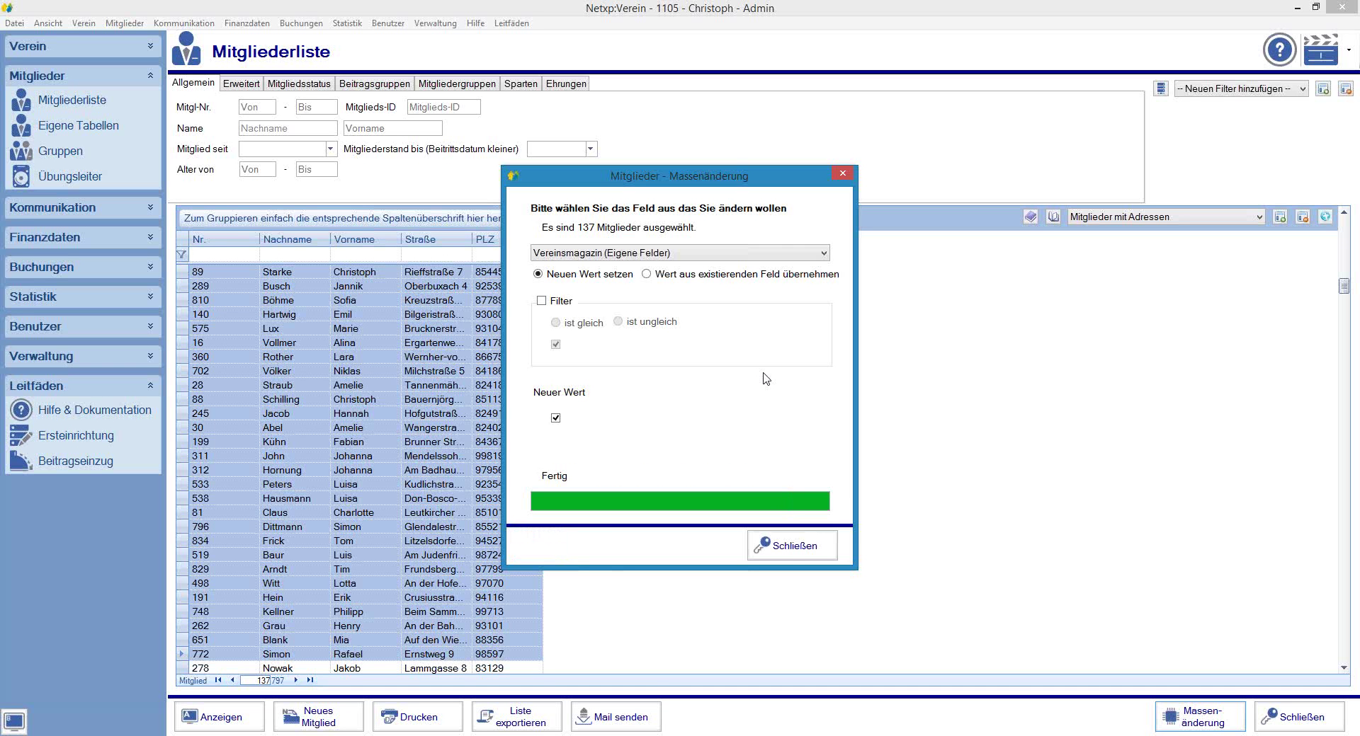
pyautogui.click(791, 556)
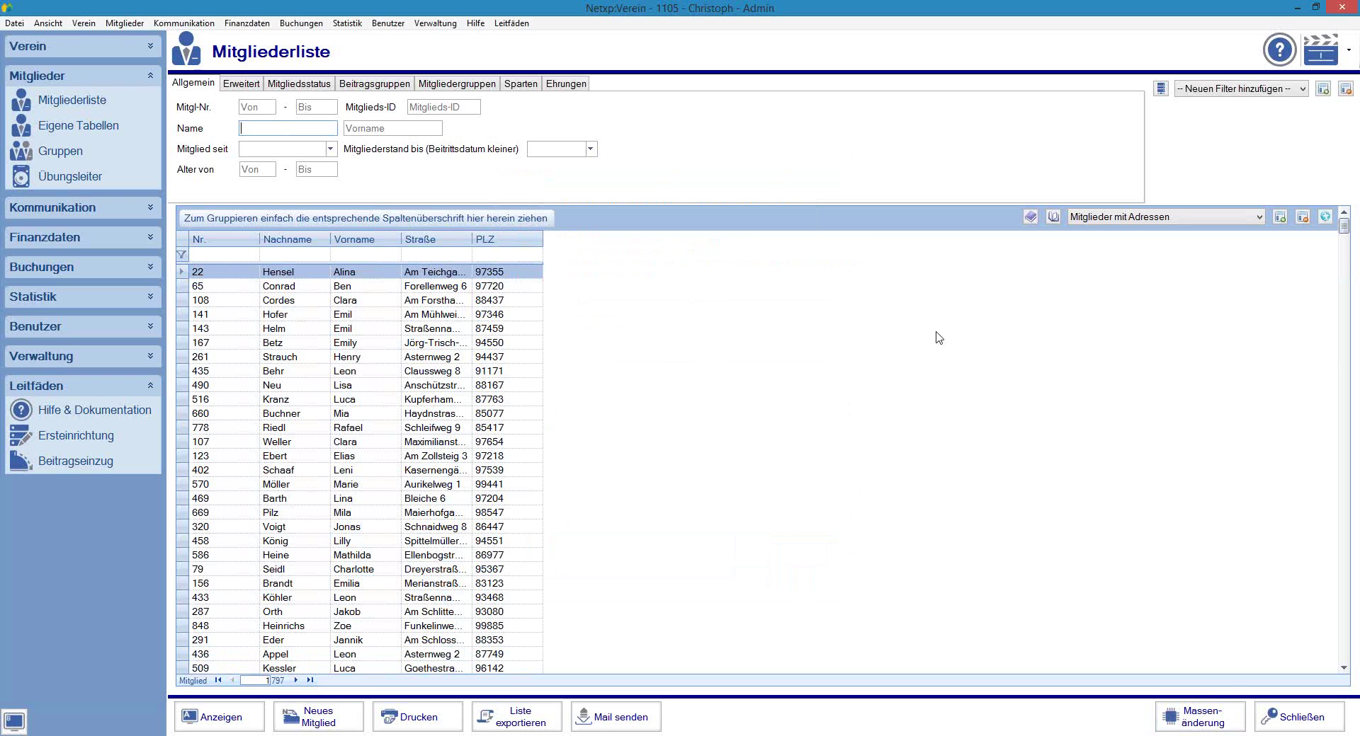
# - Add the Vereinsmagazin column to the member list directly after PLZ and close the column chooser
pyautogui.click(1325, 218)
pyautogui.scroll(-5, 1345, 340)
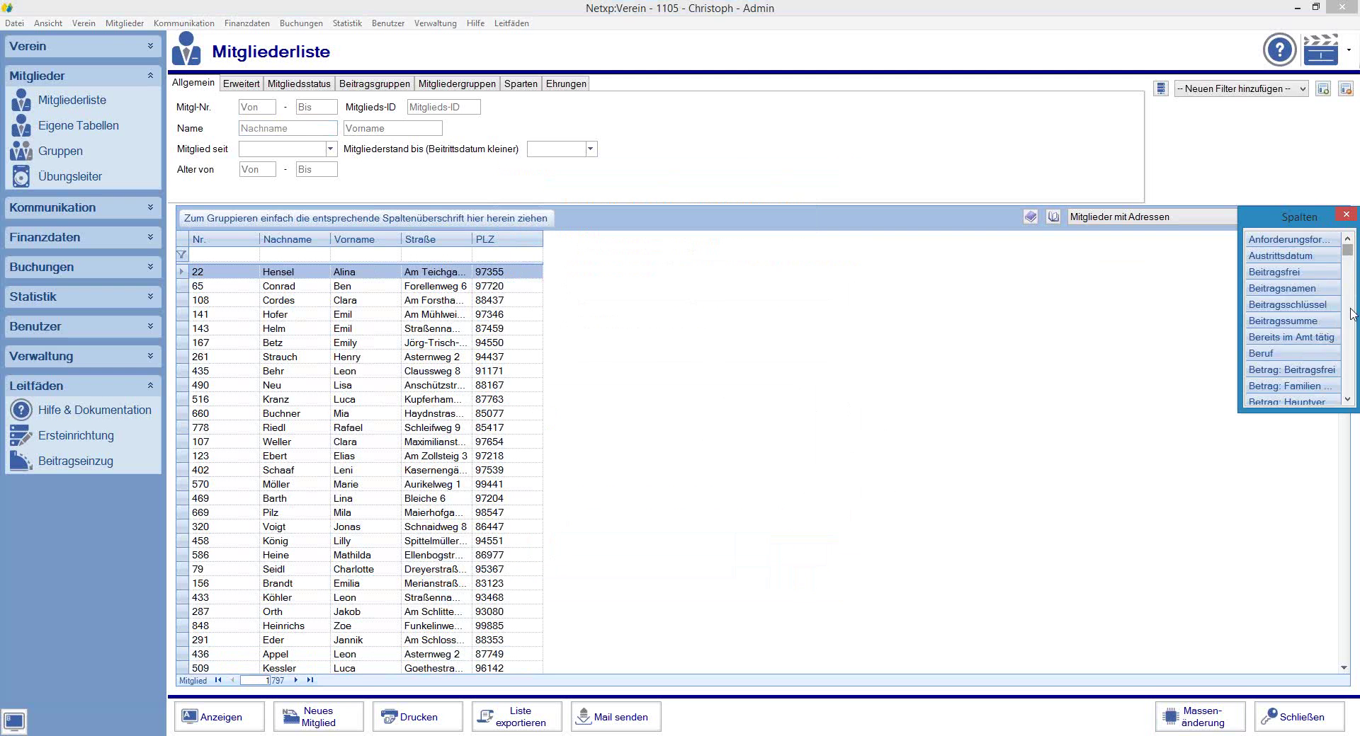
pyautogui.scroll(-6, 1353, 365)
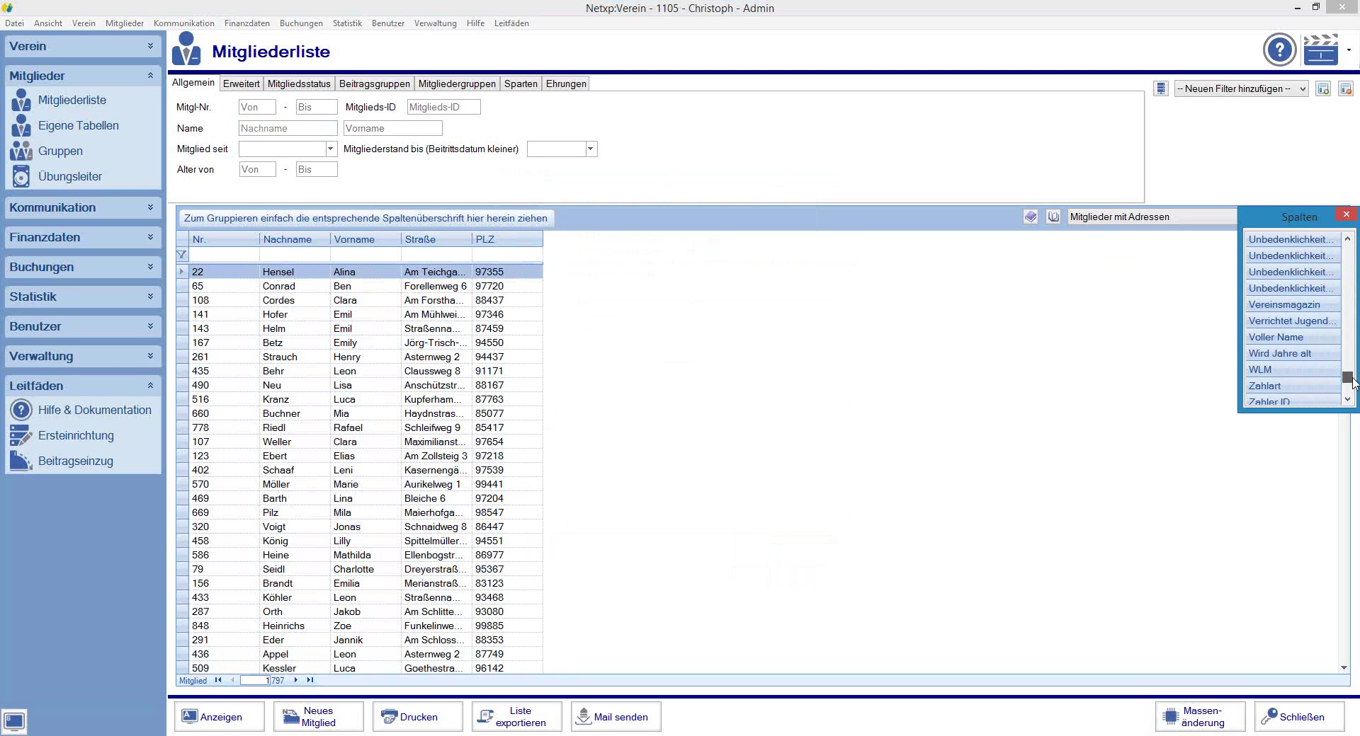
pyautogui.scroll(1, 1351, 379)
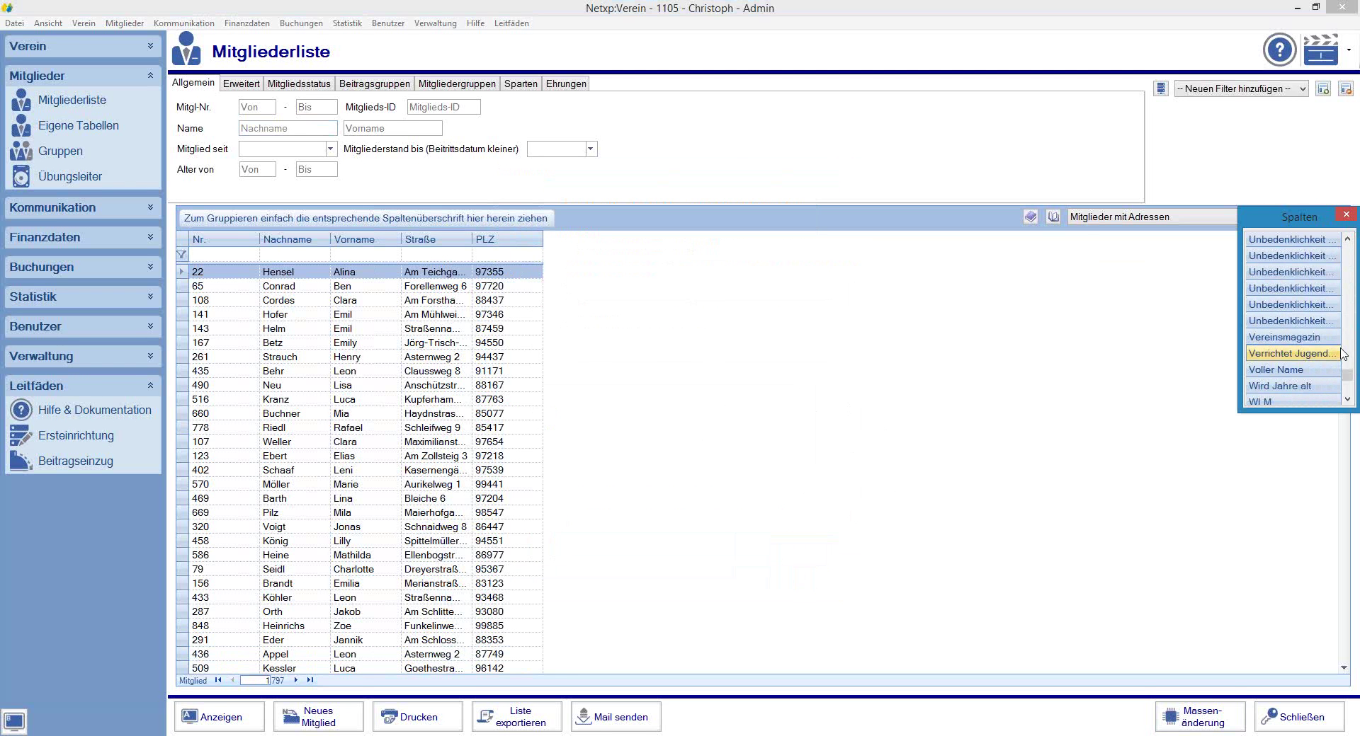
pyautogui.moveTo(1313, 338); pyautogui.dragTo(544, 245)
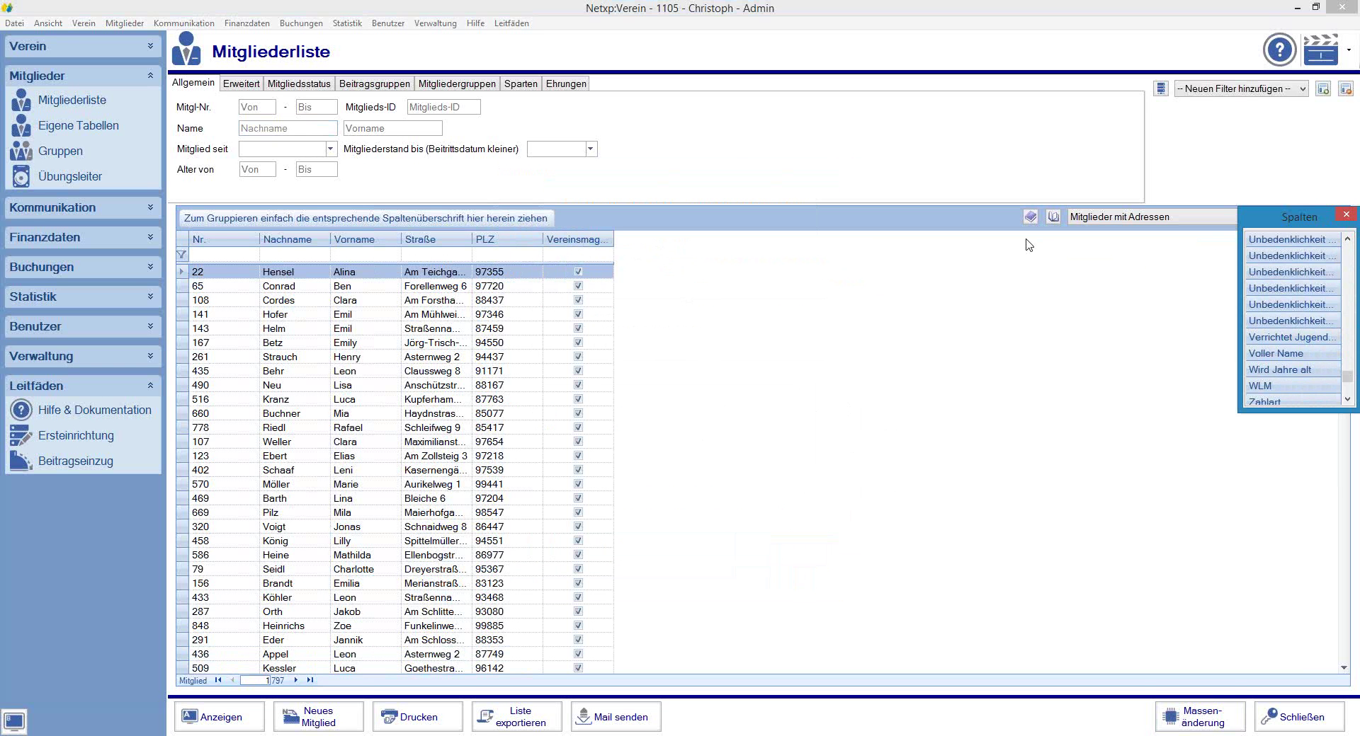
pyautogui.click(1332, 219)
# - Filter the member list by the Vereinsmagazin column to members with the field ticked
pyautogui.click(580, 256)
pyautogui.click(572, 255)
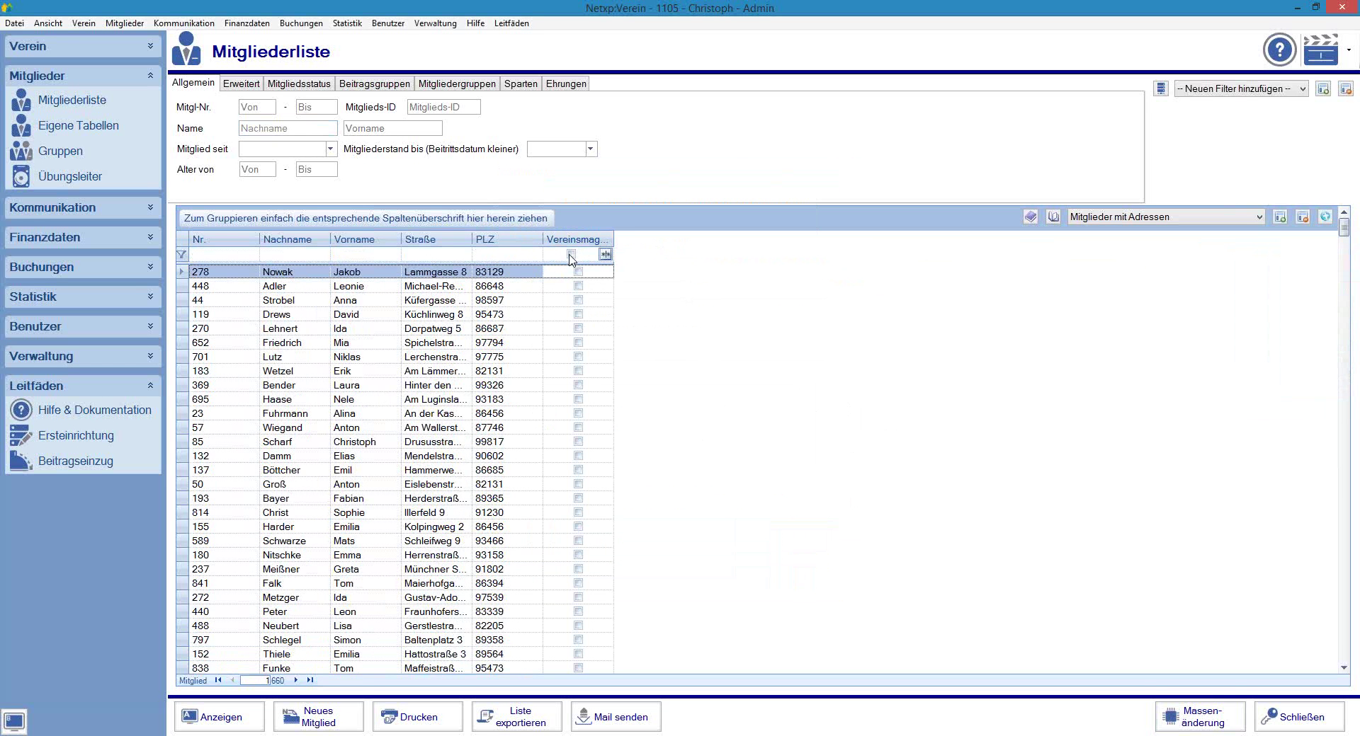
pyautogui.click(571, 255)
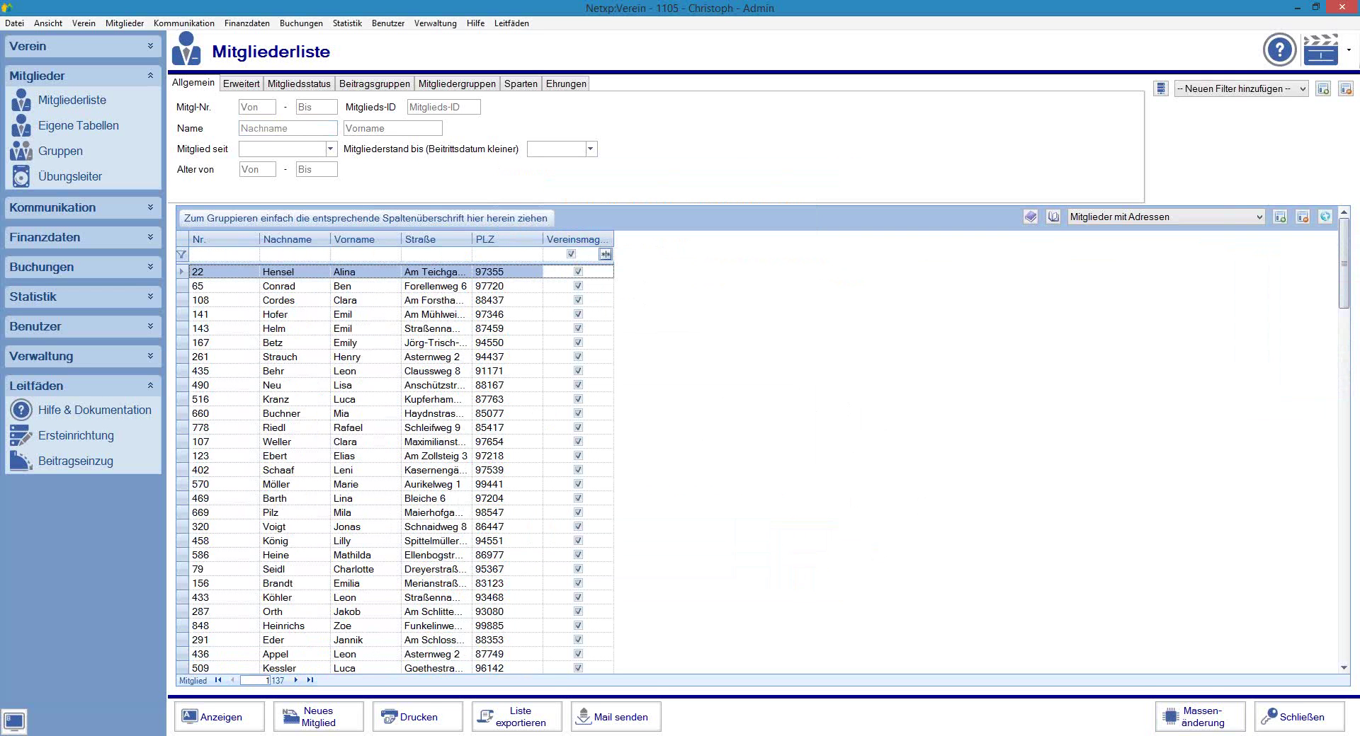
# - Open the filtered members for printing as Mitgliederliste für Etikettendruck, without restricting it to selected members
pyautogui.click(408, 720)
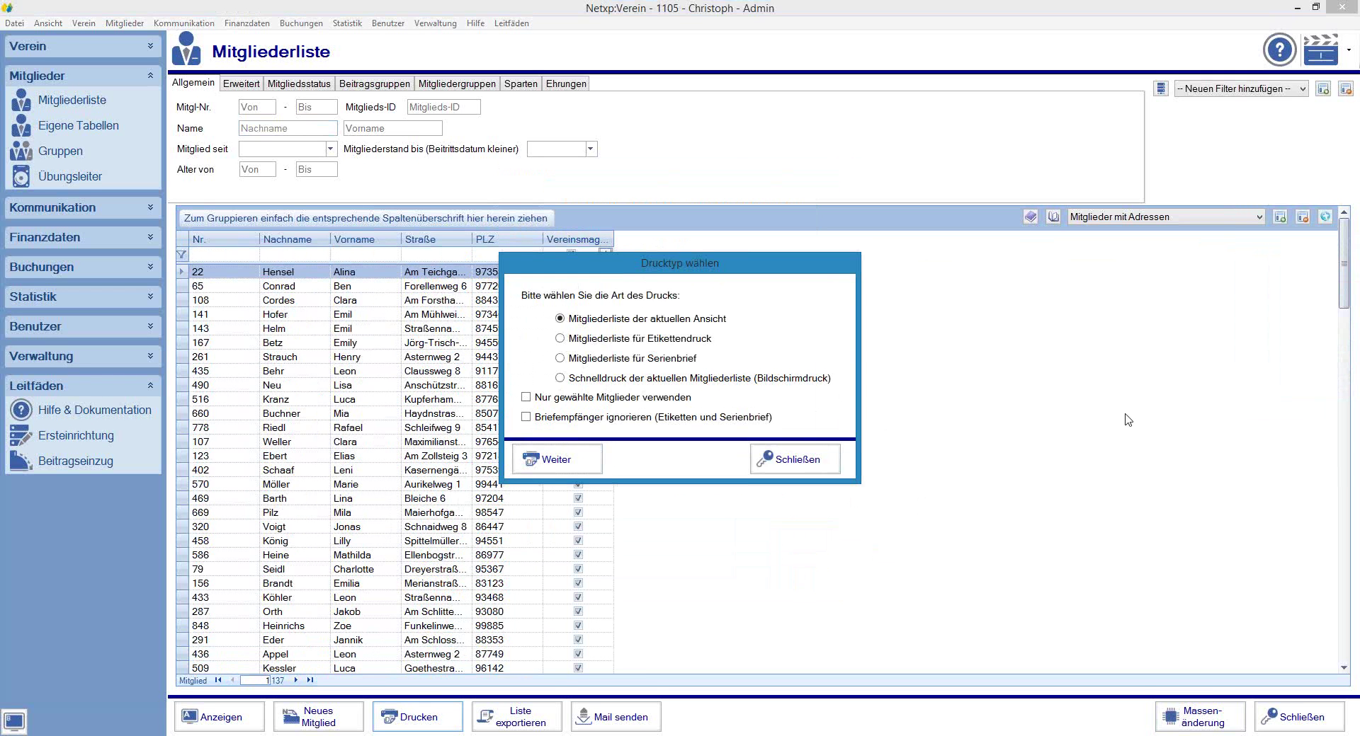
pyautogui.click(659, 340)
pyautogui.moveTo(592, 258); pyautogui.dragTo(848, 219)
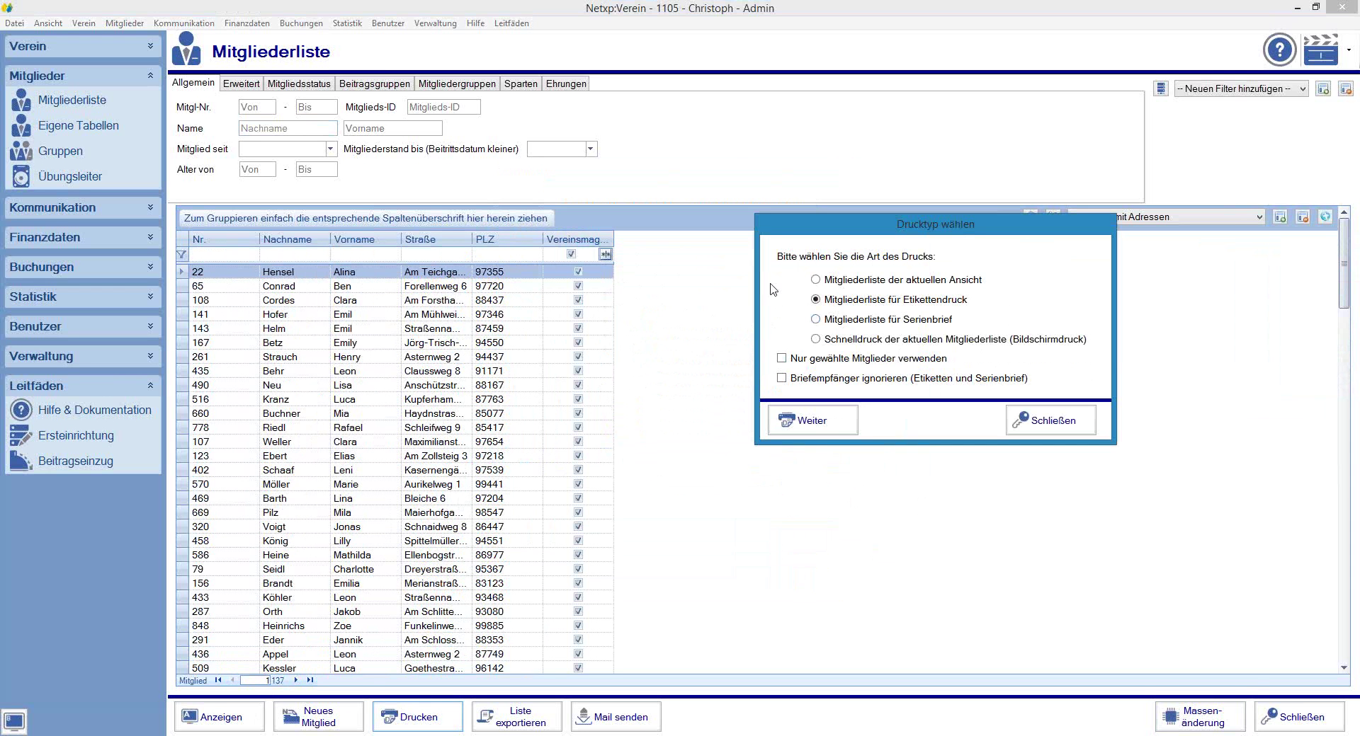
pyautogui.click(816, 423)
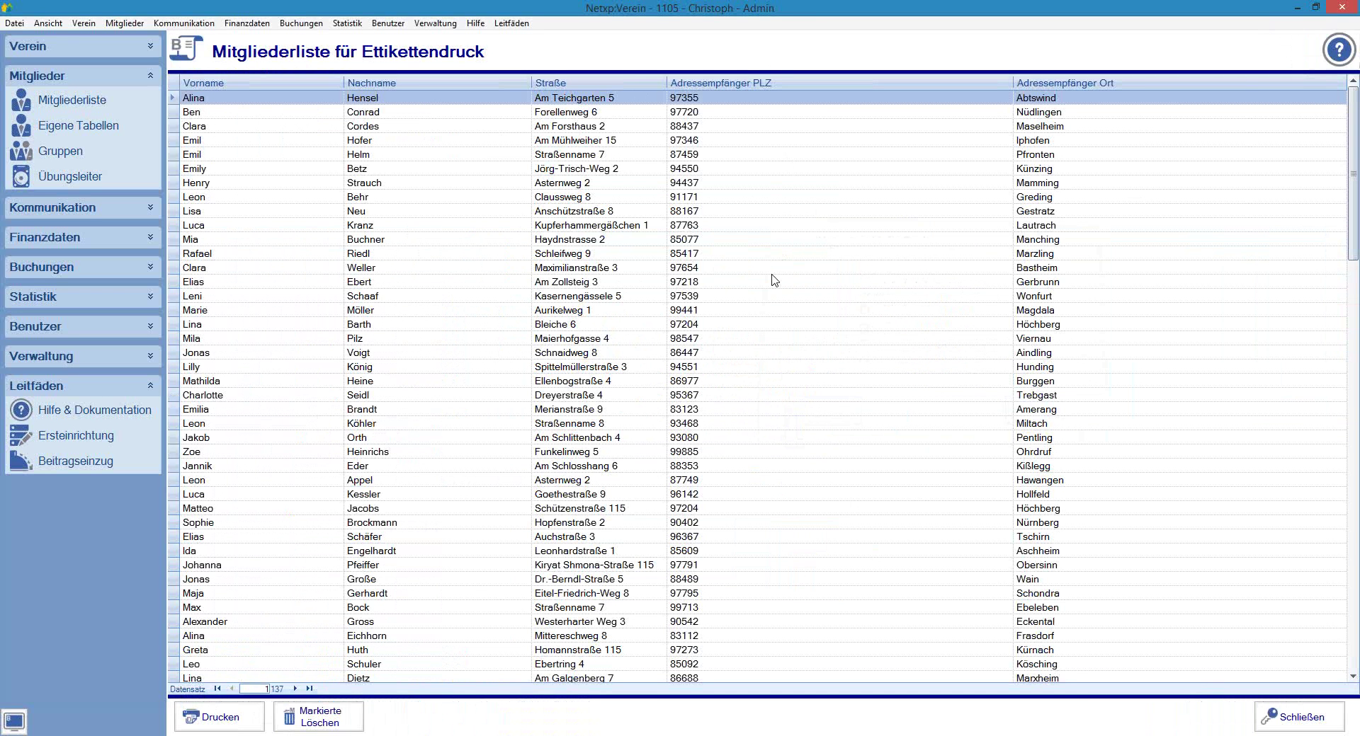
# - Remove the first entry from the label print list, and the 28th entry of the remaining list
pyautogui.click(758, 241)
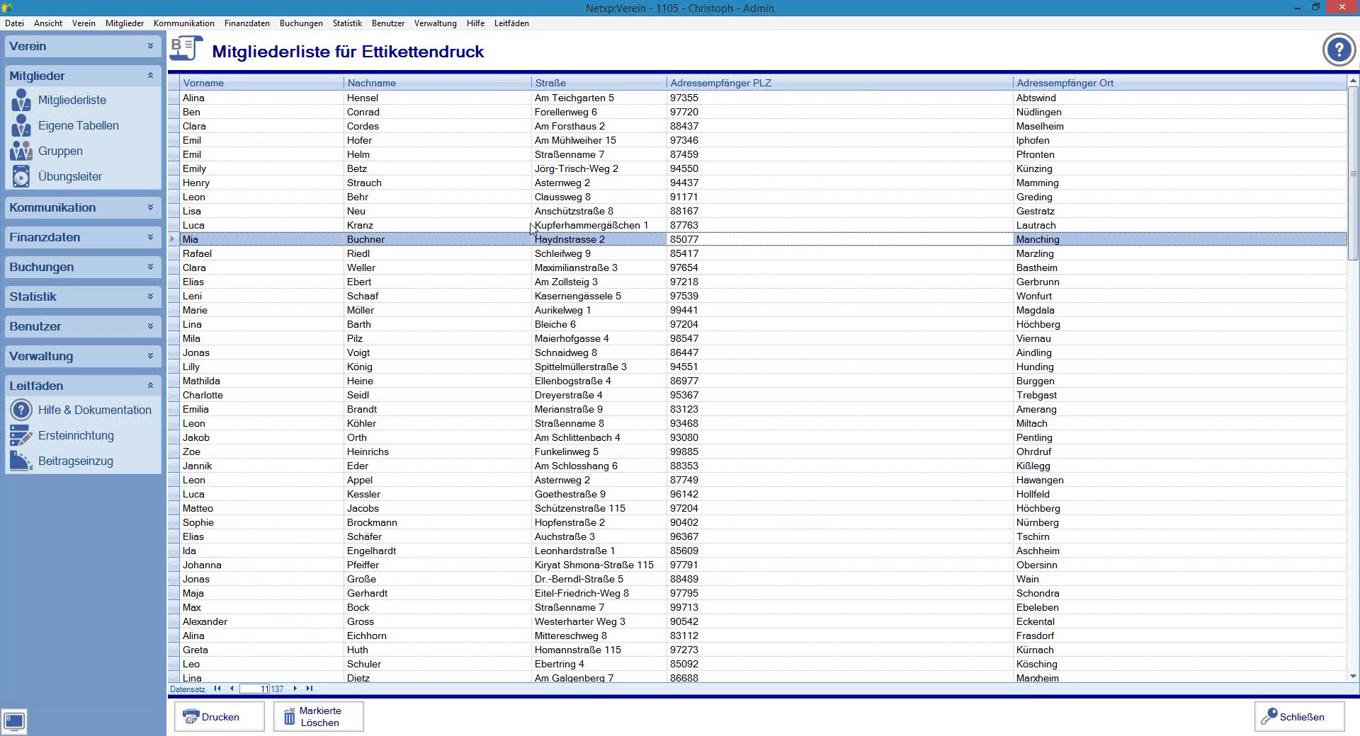
pyautogui.click(498, 101)
pyautogui.click(311, 722)
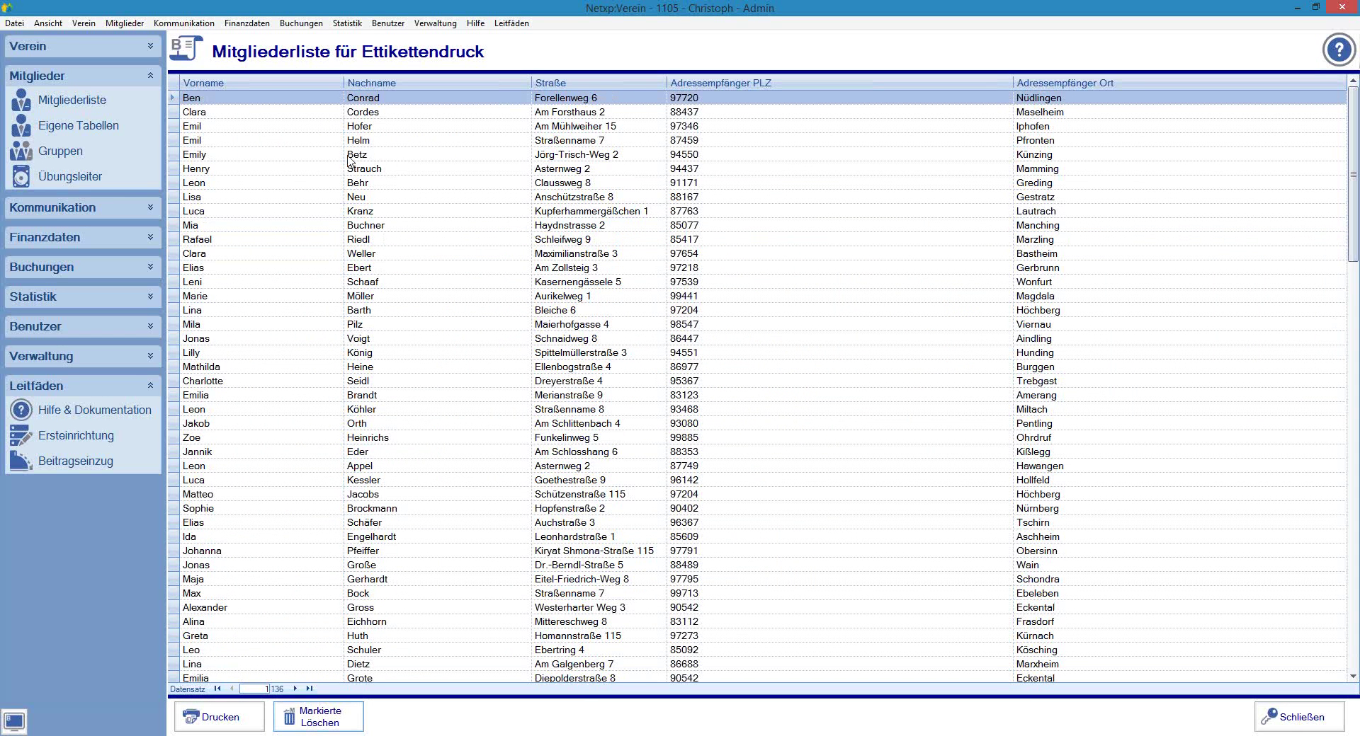
pyautogui.click(362, 481)
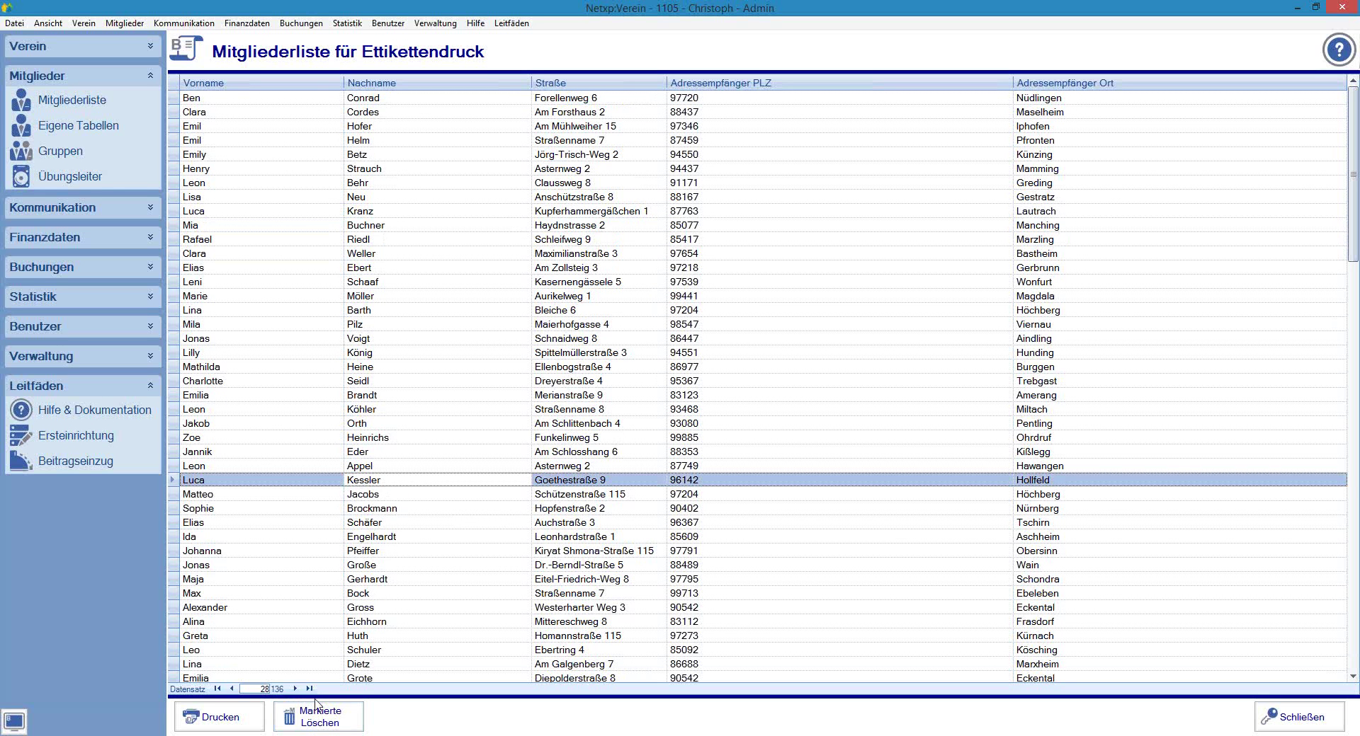
pyautogui.click(308, 728)
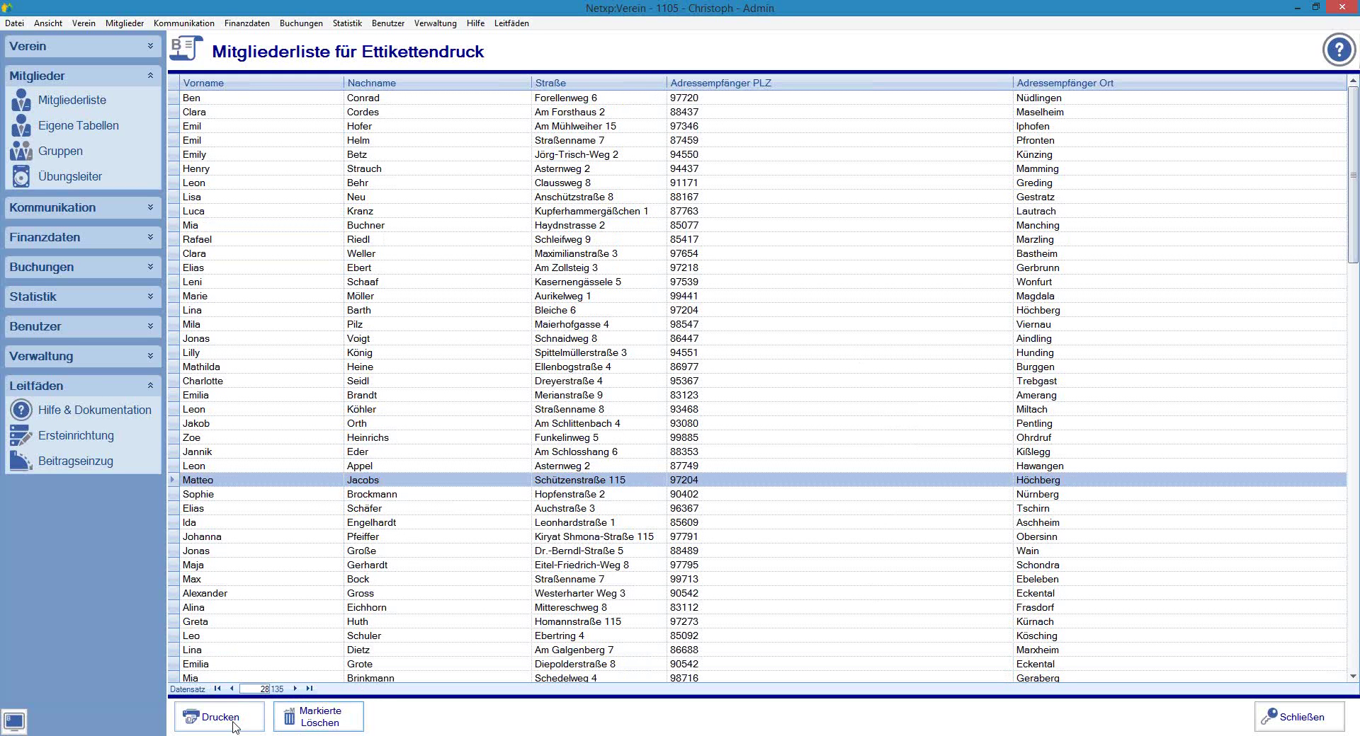
# - Start printing the label list without saving the print in the document management and without loading member images
pyautogui.click(246, 703)
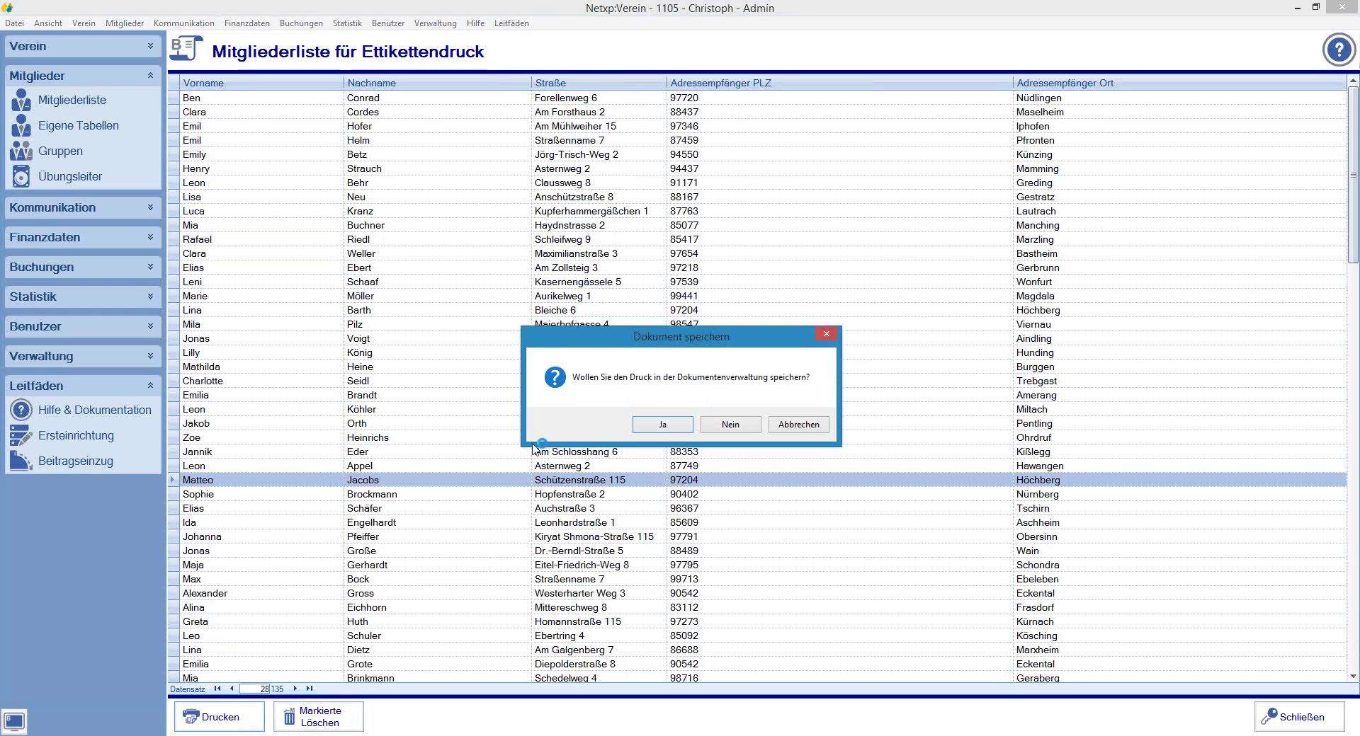
pyautogui.moveTo(653, 347); pyautogui.dragTo(682, 234)
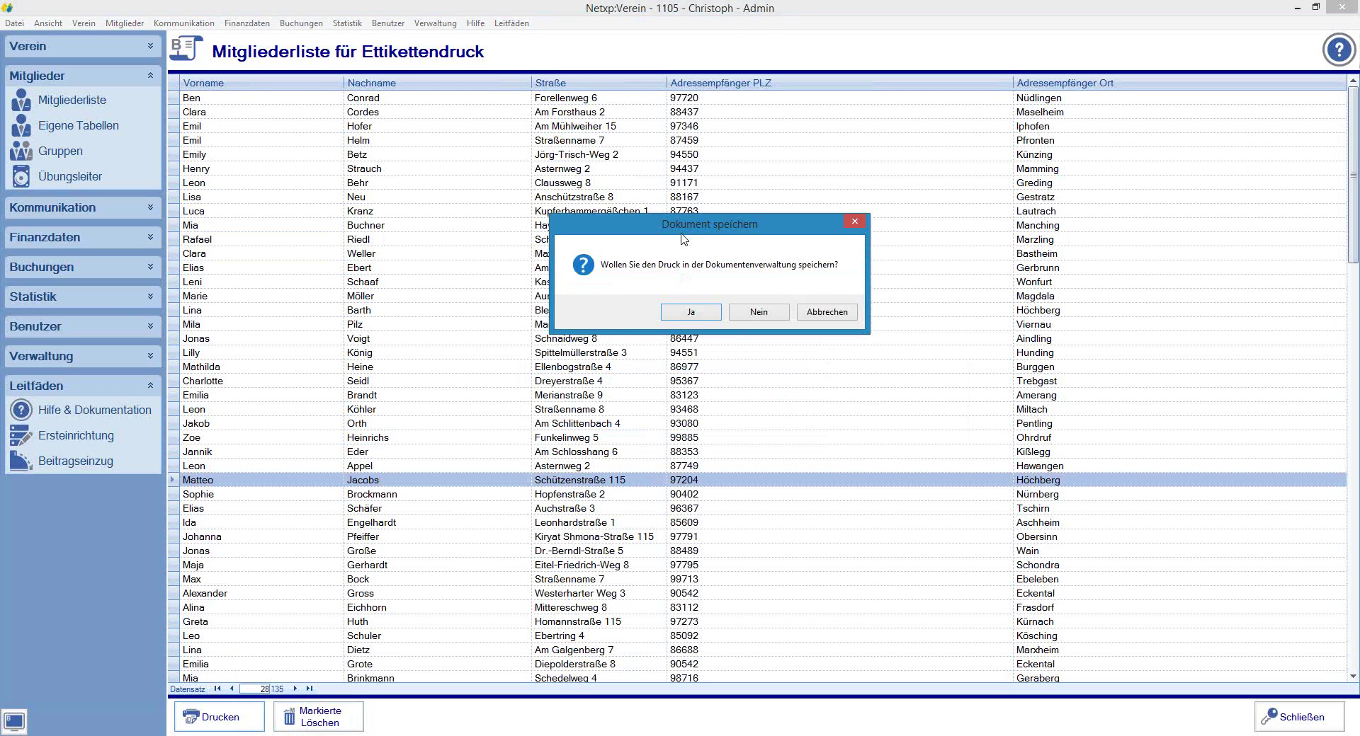
pyautogui.moveTo(709, 225); pyautogui.dragTo(694, 102)
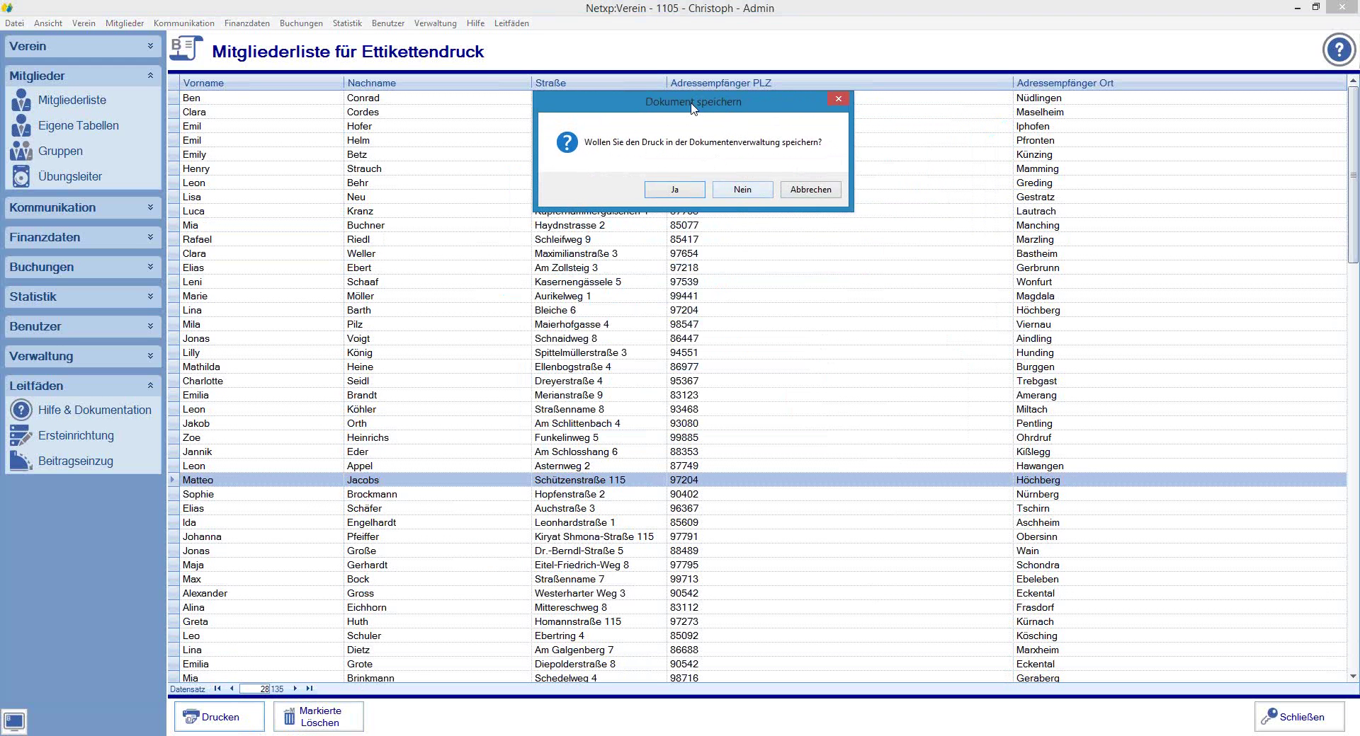
pyautogui.moveTo(695, 106); pyautogui.dragTo(686, 208)
pyautogui.click(736, 293)
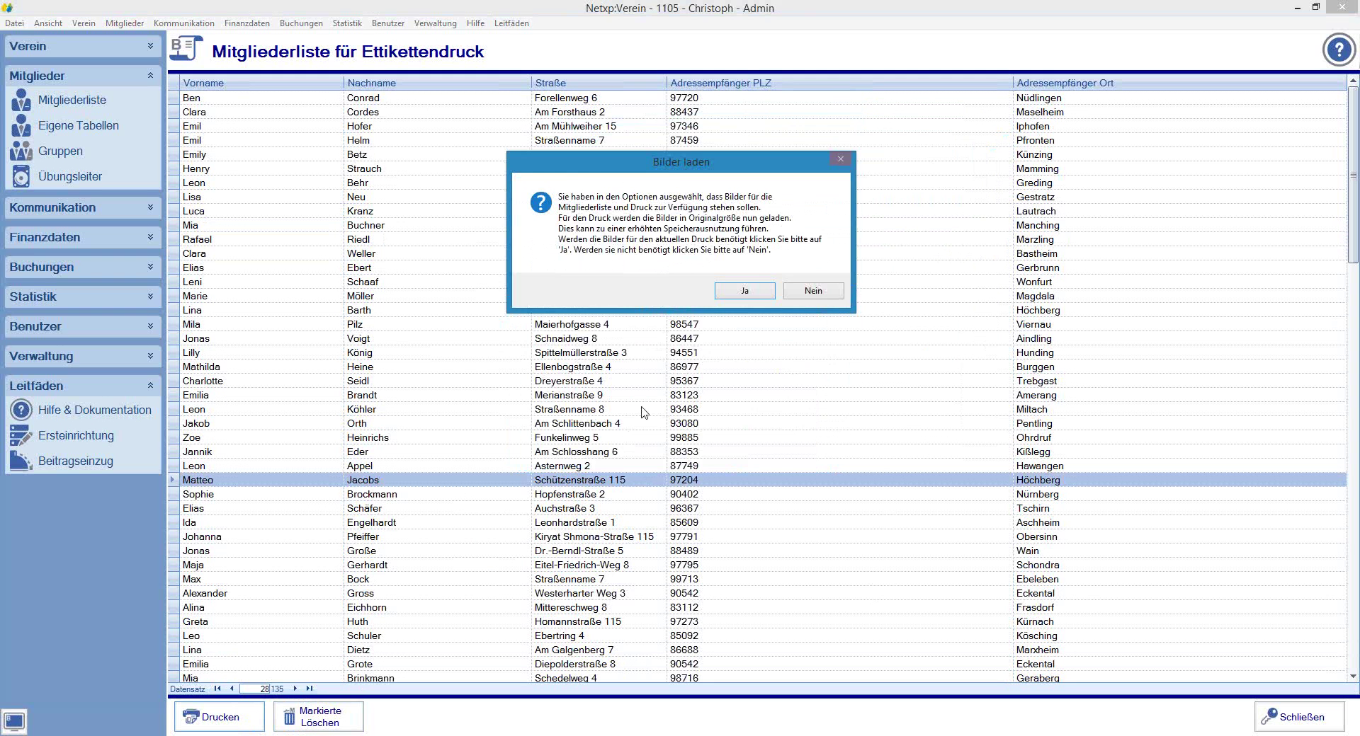
pyautogui.click(807, 292)
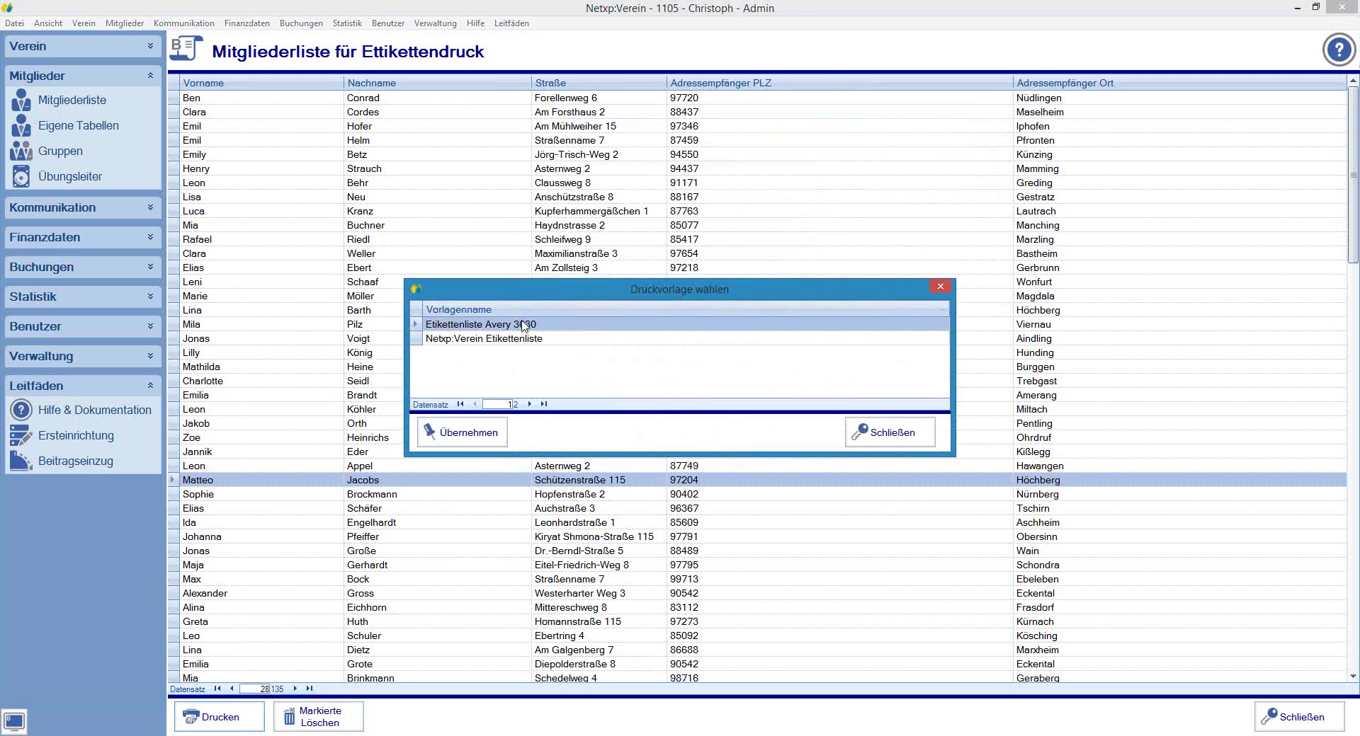
# - Apply the template Etikettenliste Avery 3630 and output all pages of the labels to Vorschau
pyautogui.click(456, 439)
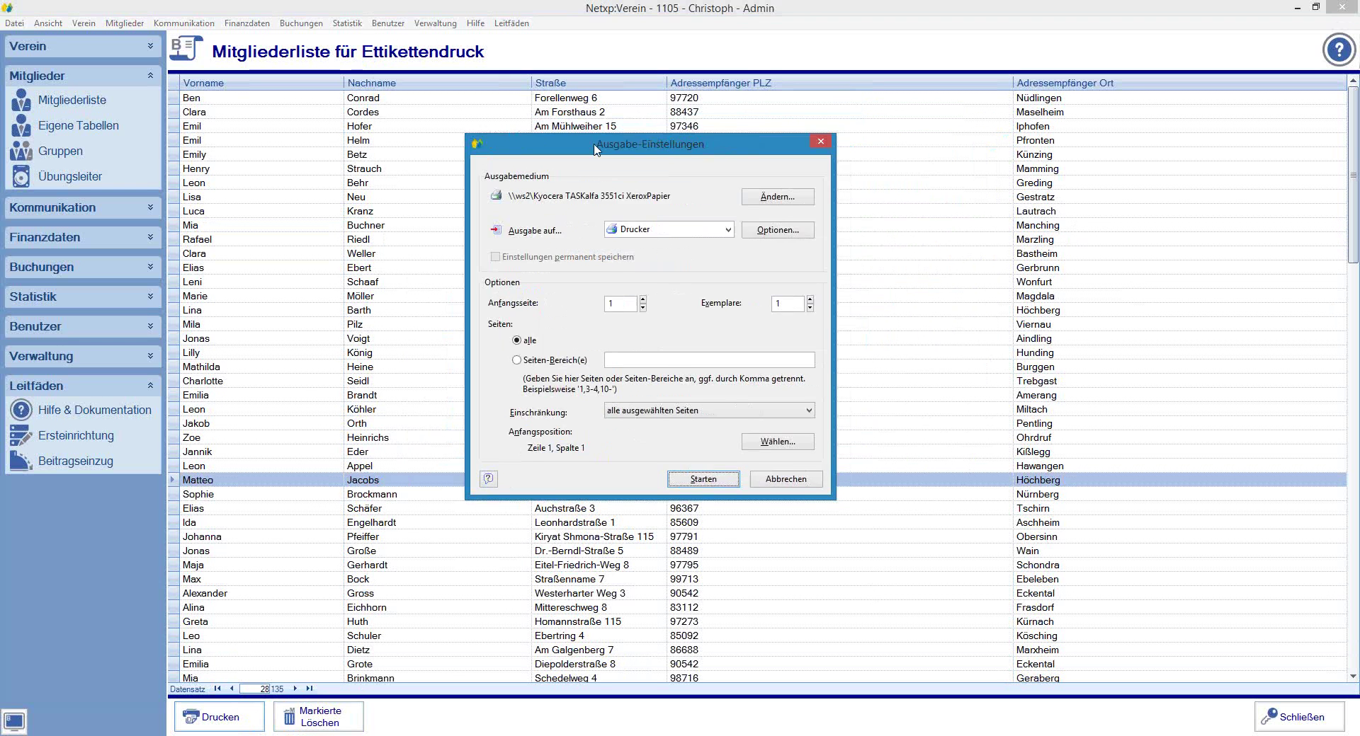
pyautogui.click(822, 187)
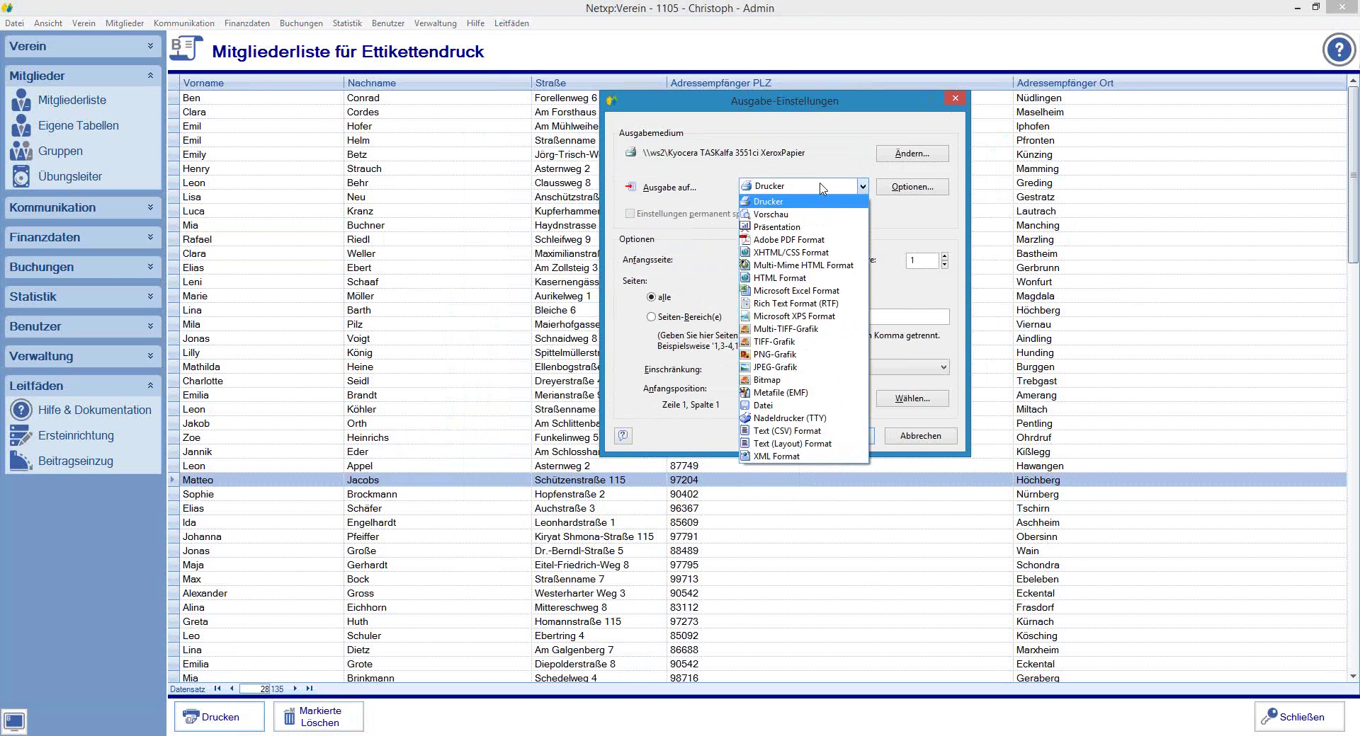
pyautogui.click(779, 215)
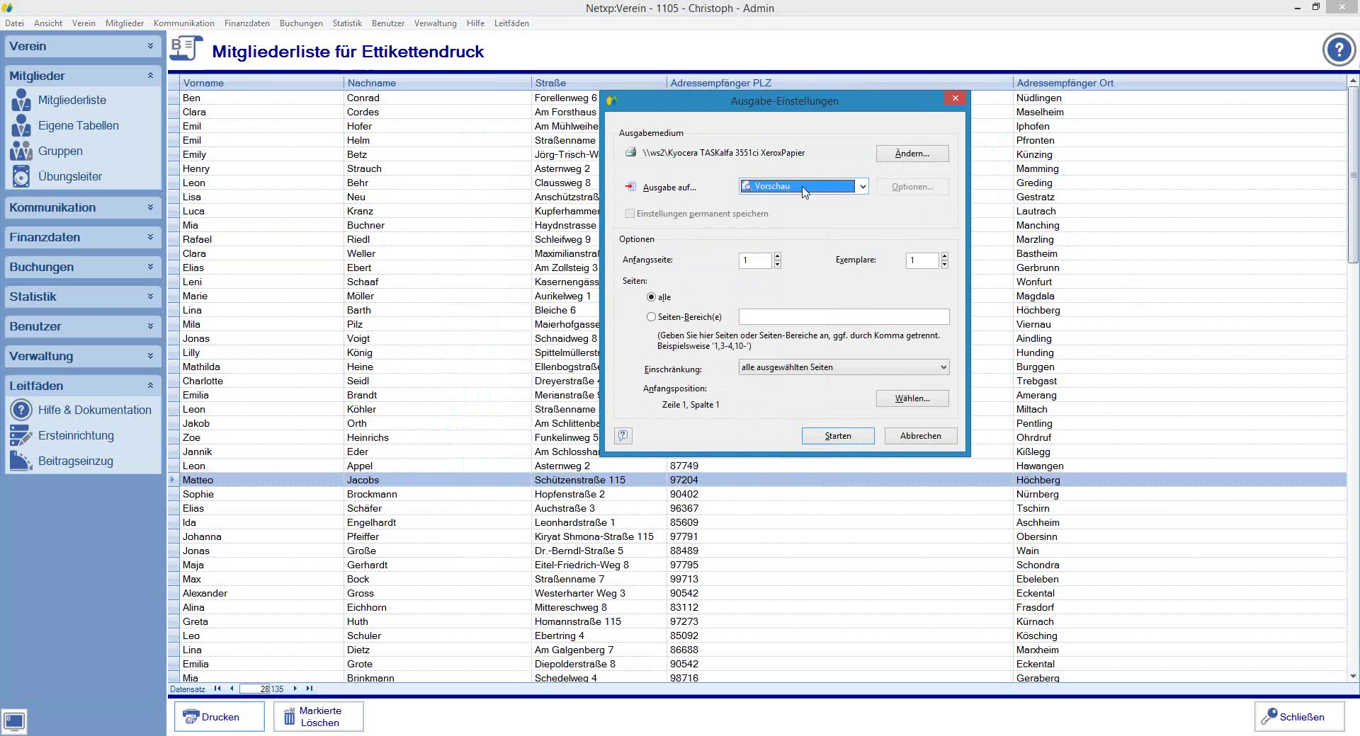
pyautogui.click(825, 435)
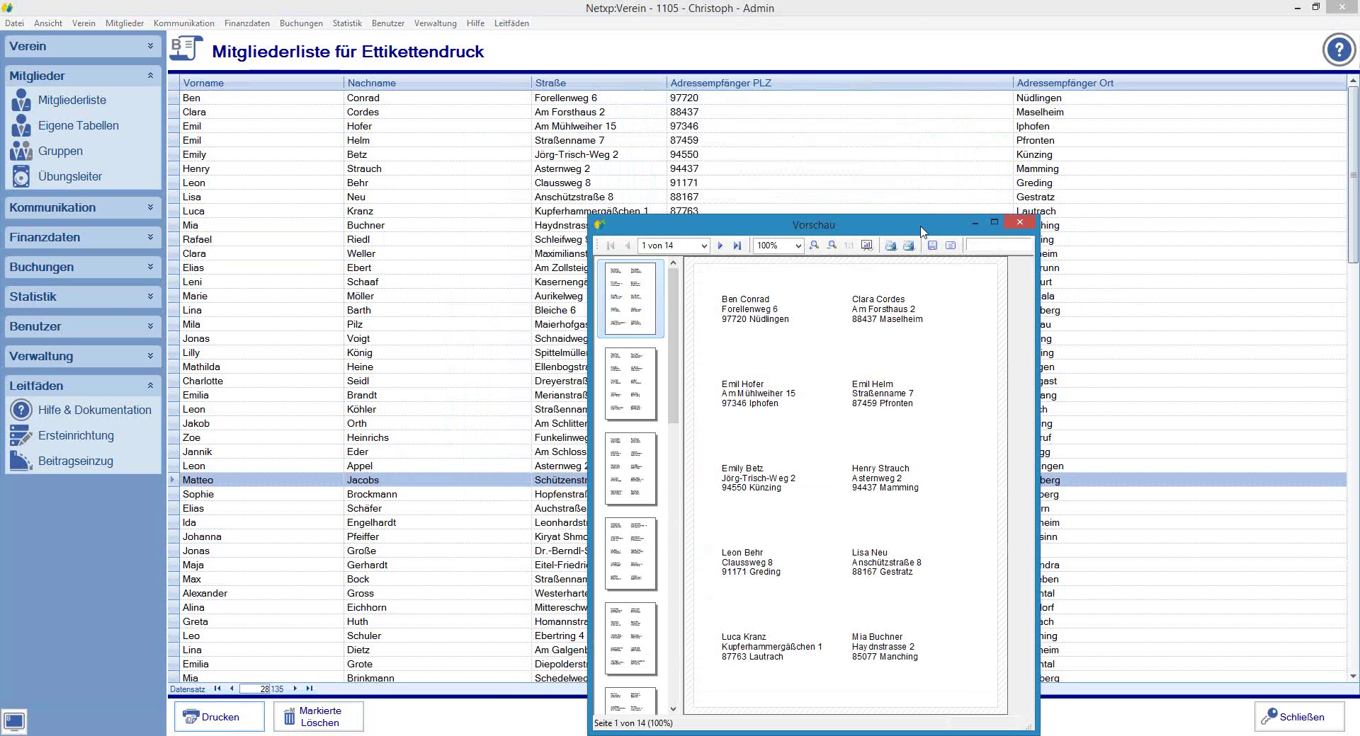
# - Maximize the label preview and look through its pages, from the first ones to page 14
pyautogui.moveTo(921, 227); pyautogui.dragTo(797, 35)
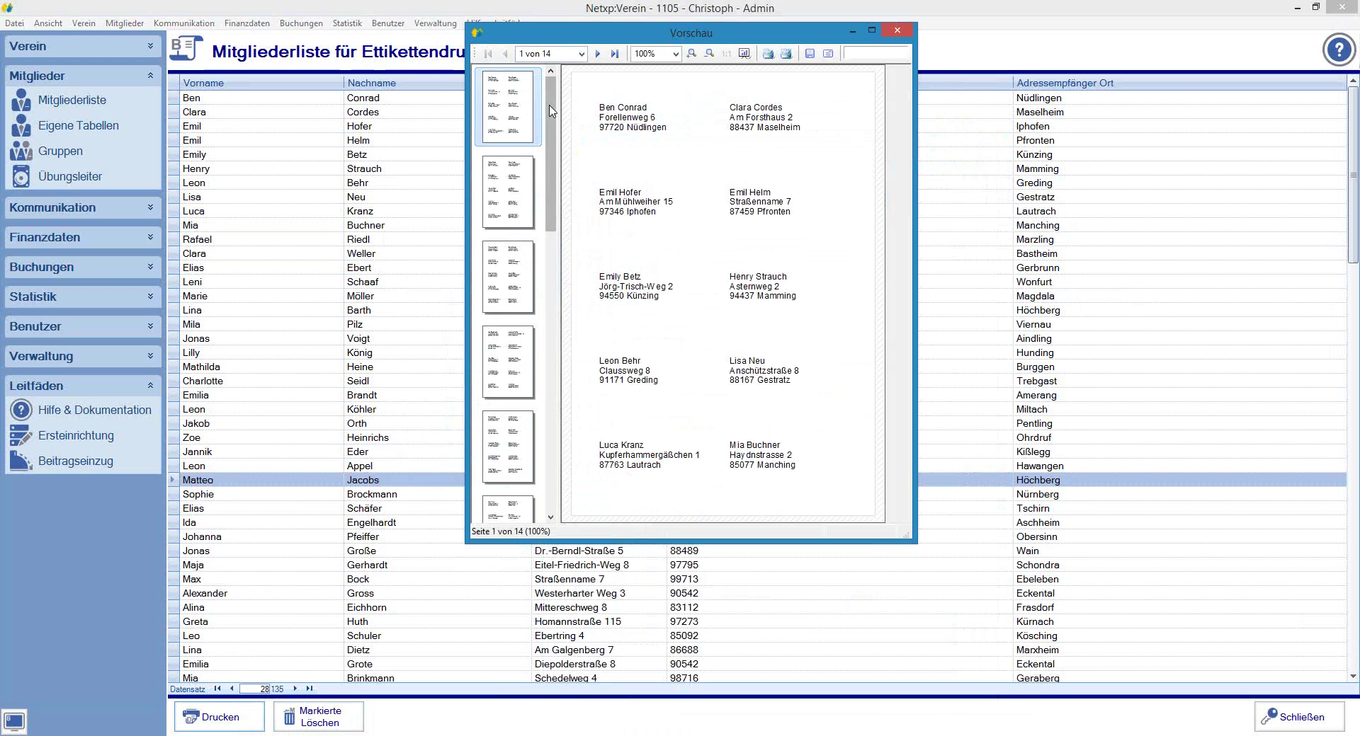
pyautogui.moveTo(550, 118); pyautogui.dragTo(553, 68)
pyautogui.click(871, 30)
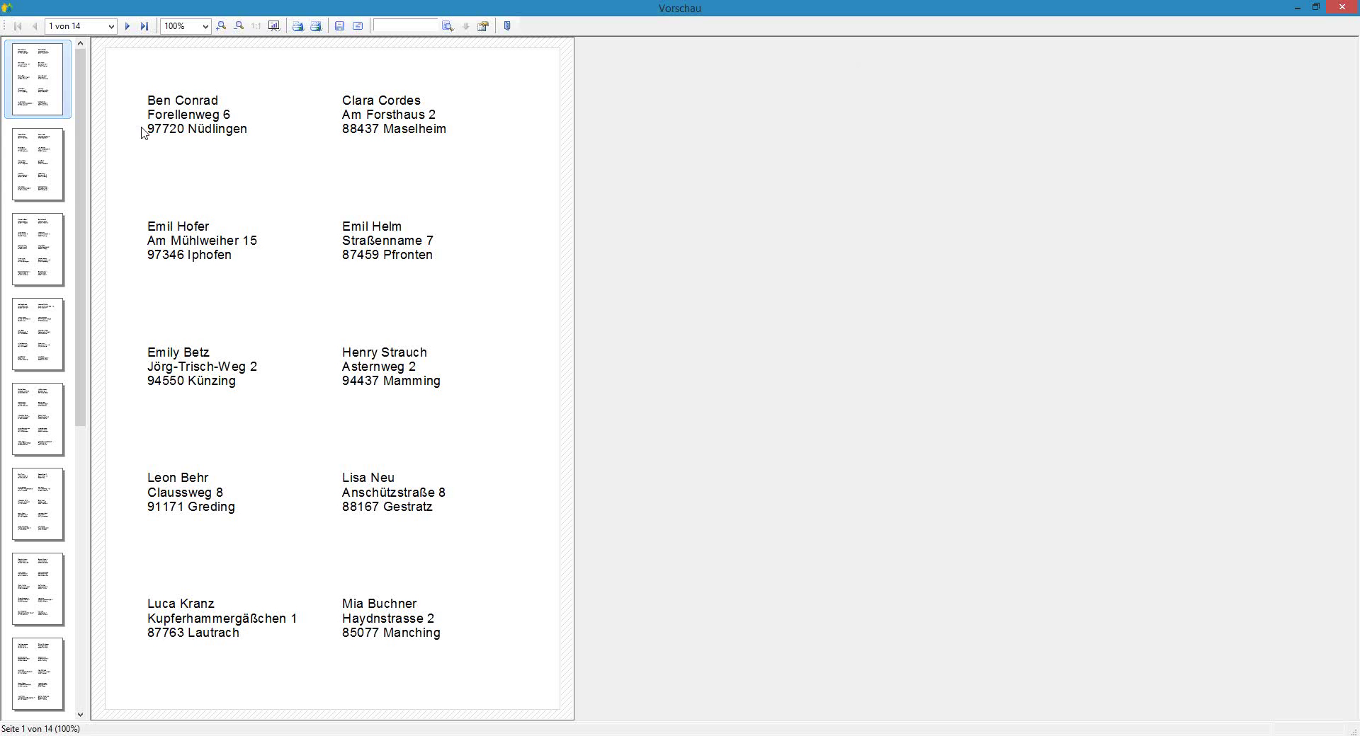
pyautogui.click(25, 174)
pyautogui.click(20, 237)
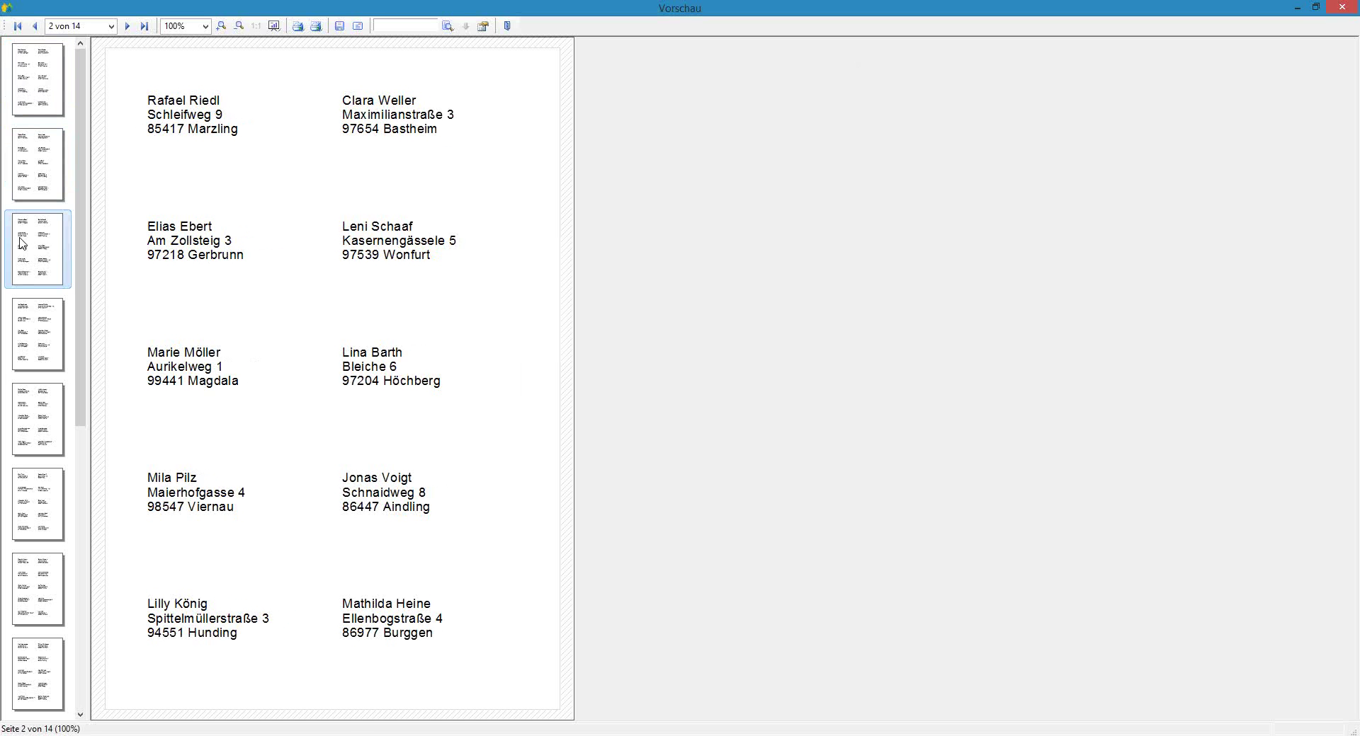
pyautogui.click(44, 333)
pyautogui.click(69, 403)
pyautogui.moveTo(80, 404); pyautogui.dragTo(86, 708)
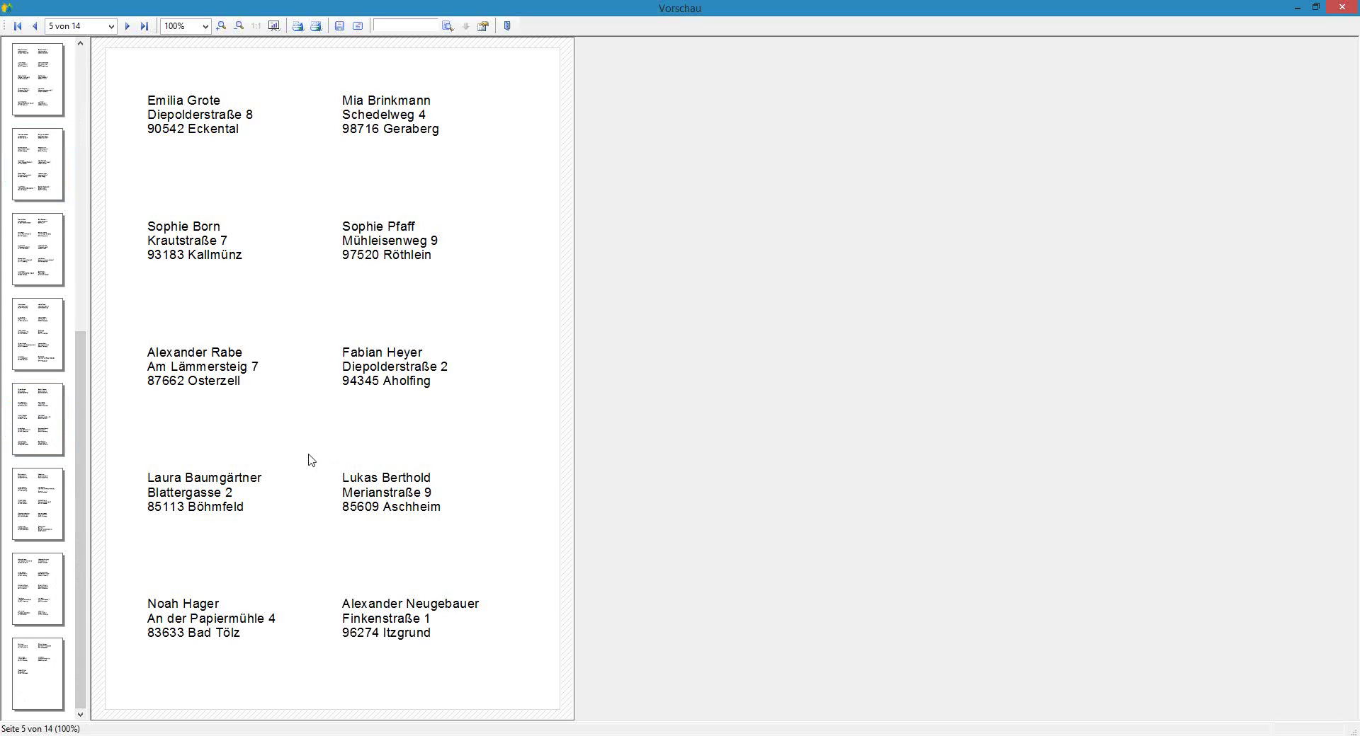
pyautogui.click(43, 666)
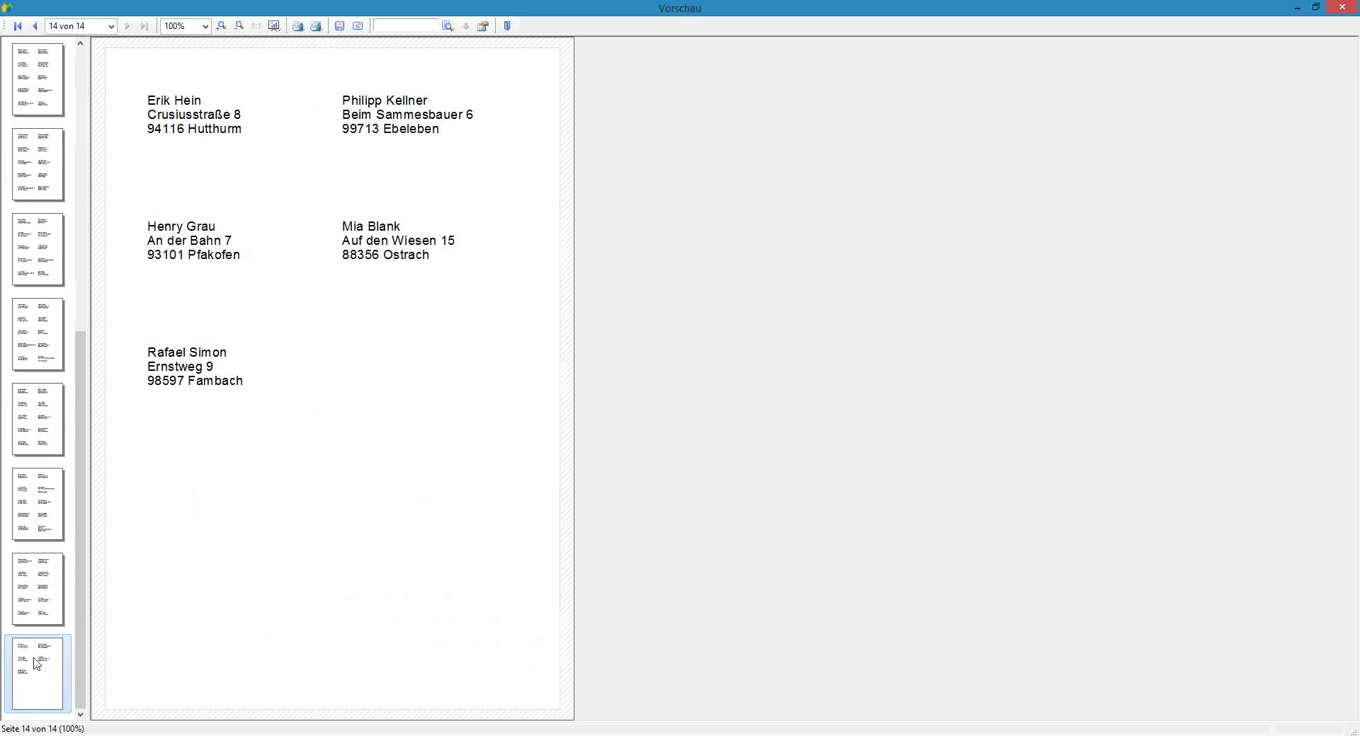
# - Look at the print settings for the labels, cancel them, and close the preview to return to the member list
pyautogui.rightClick(316, 28)
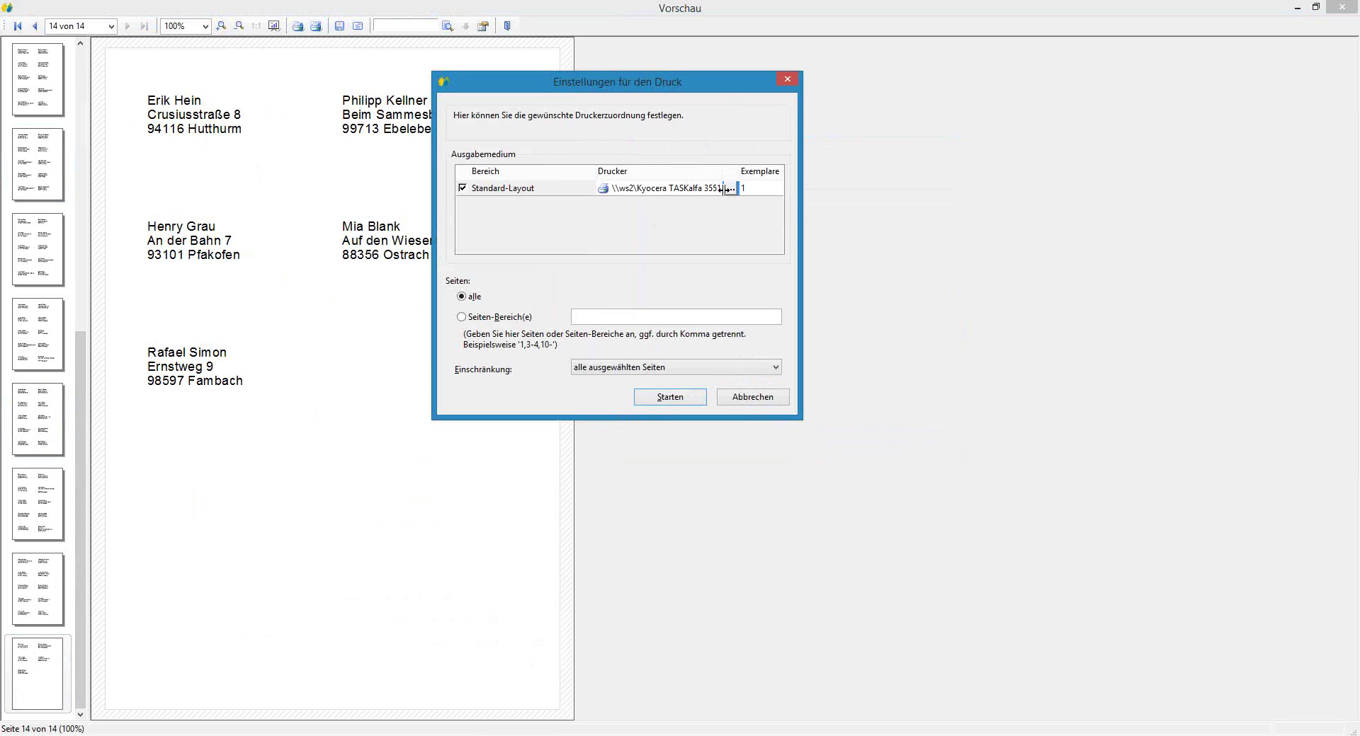
pyautogui.click(762, 401)
pyautogui.click(507, 25)
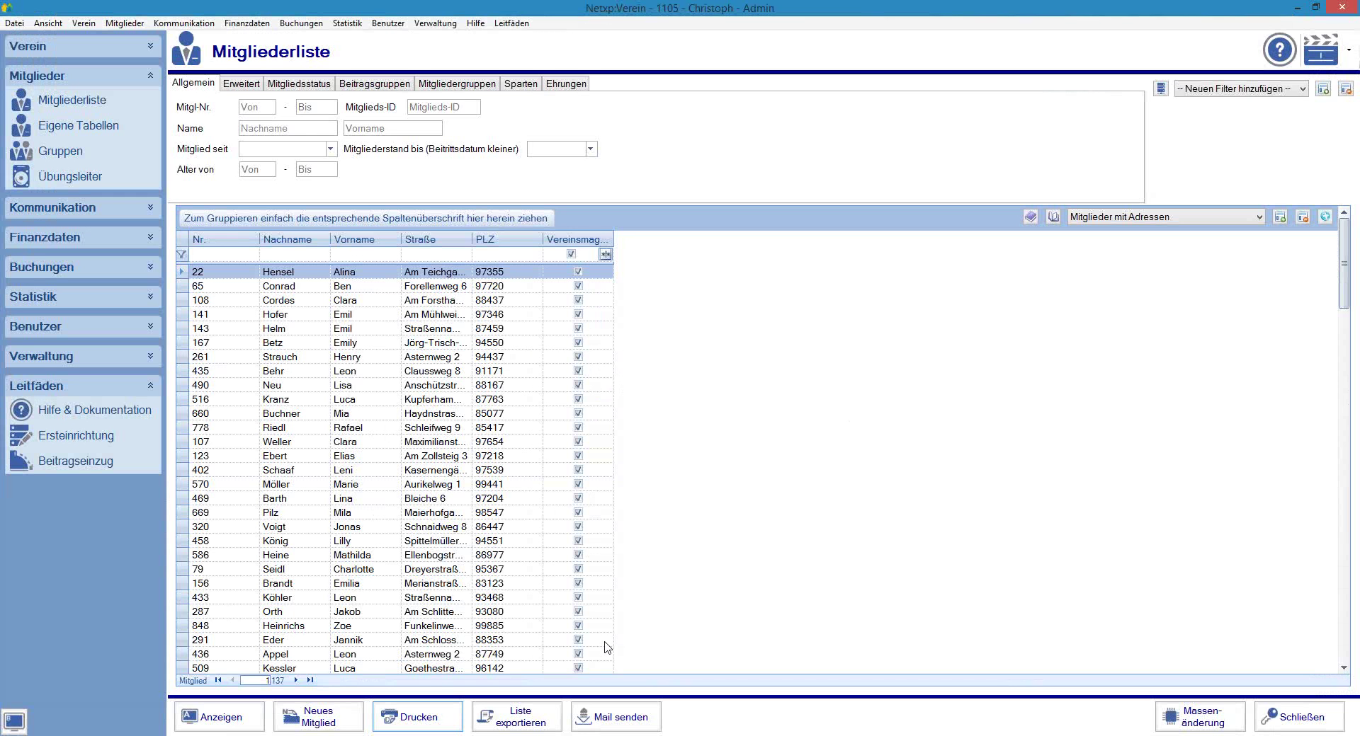
pyautogui.click(410, 720)
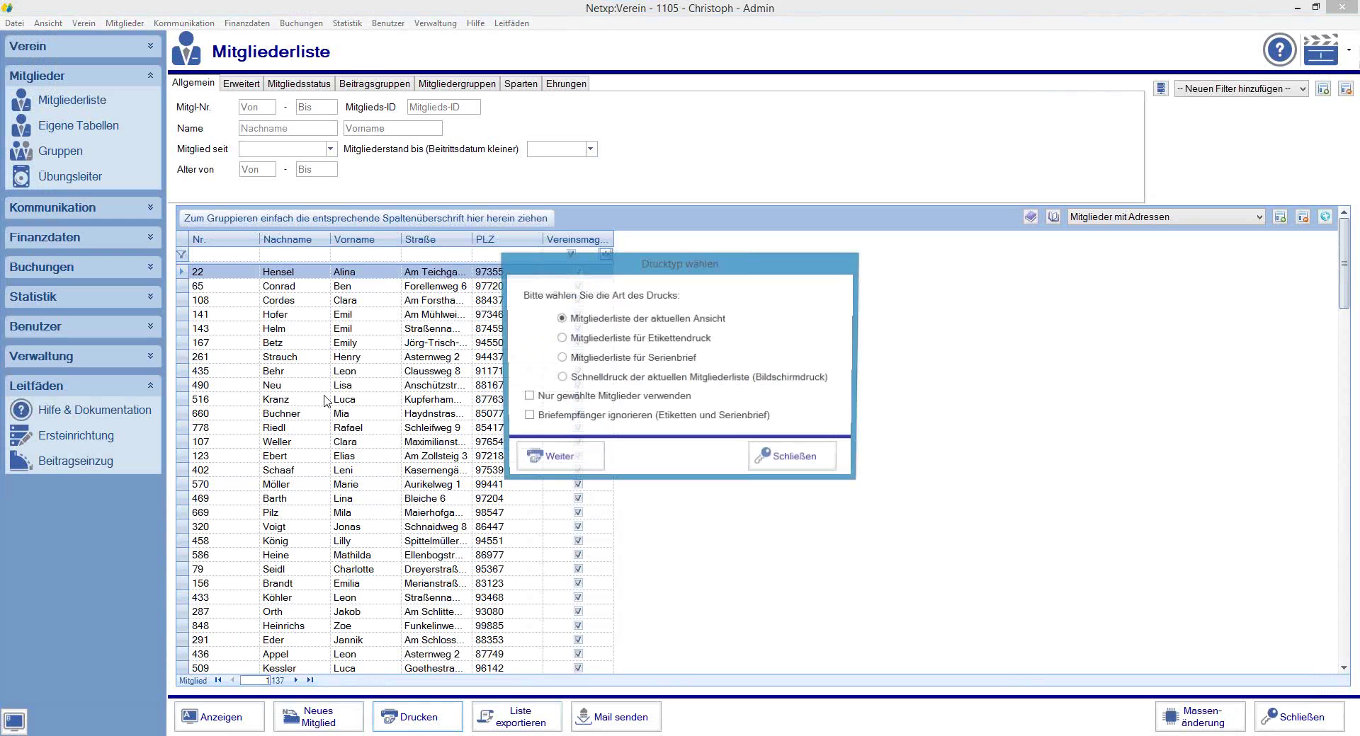
pyautogui.click(686, 341)
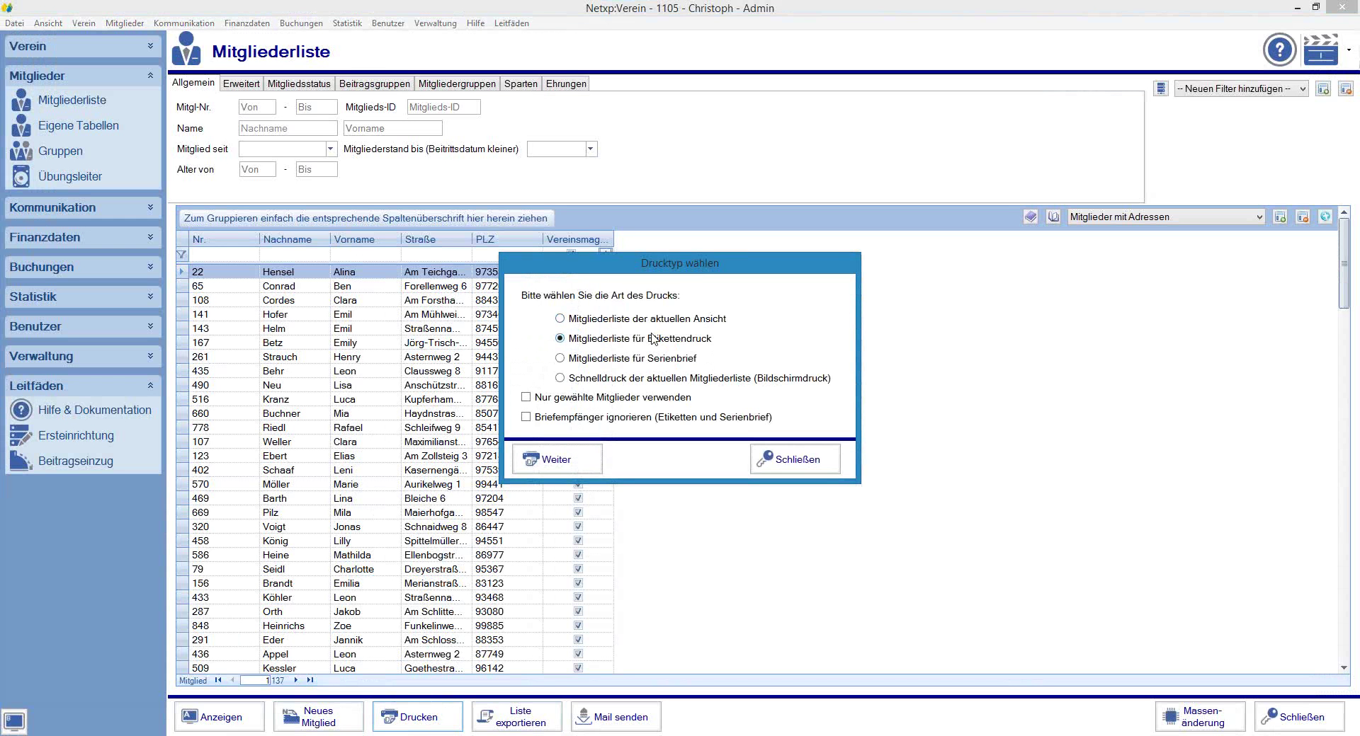
pyautogui.click(563, 462)
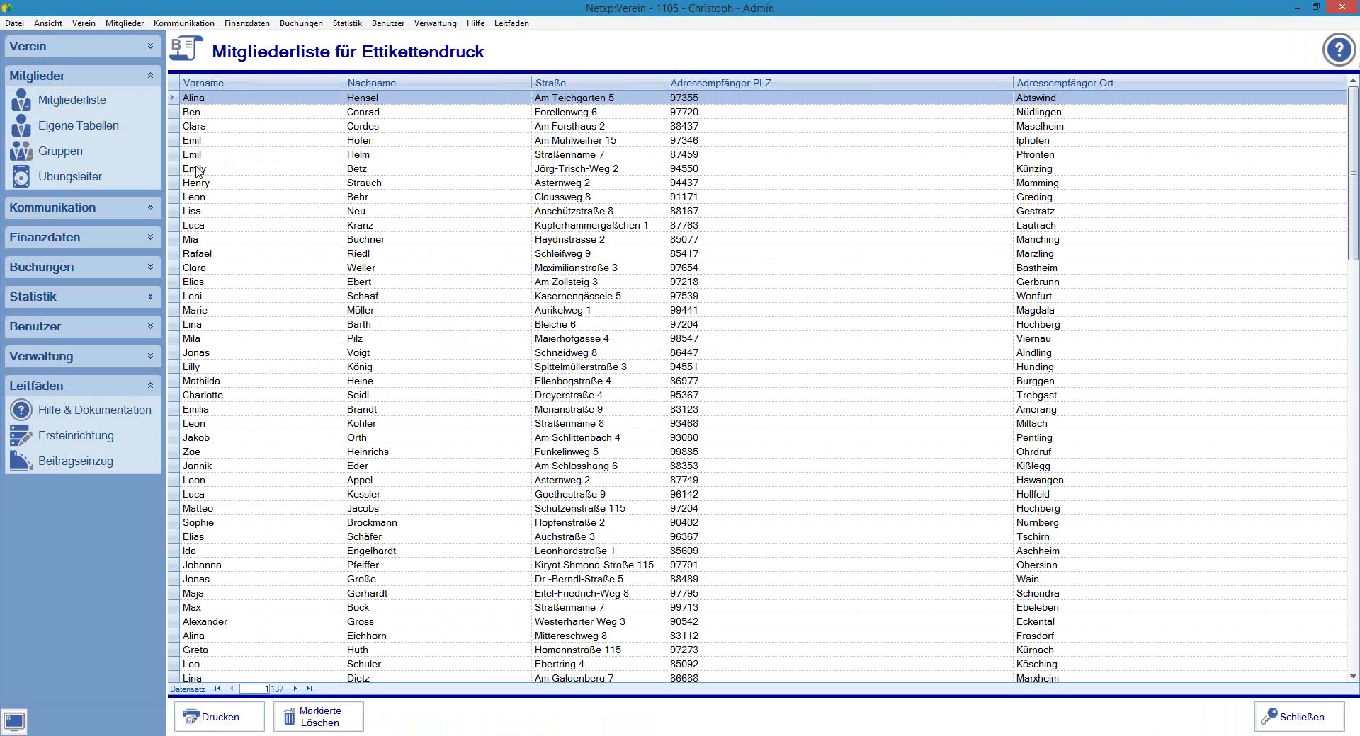
pyautogui.click(323, 722)
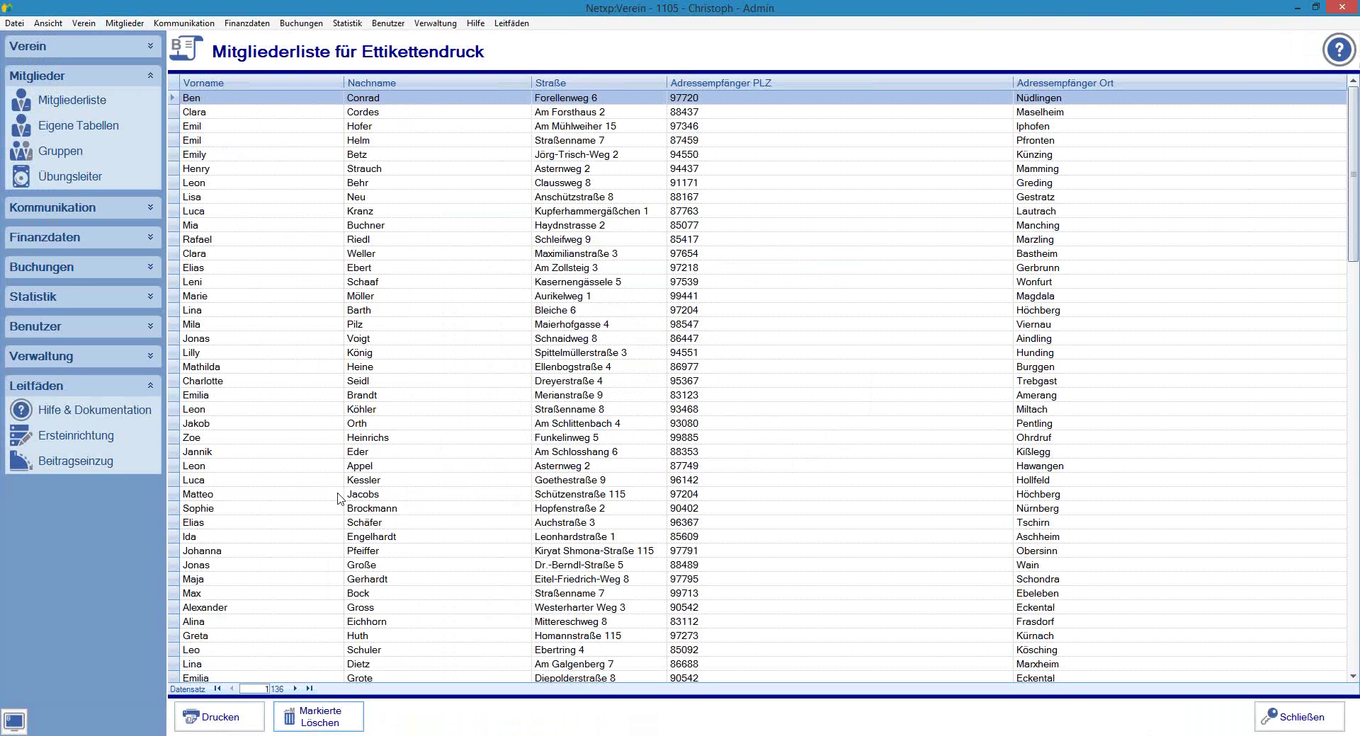
pyautogui.click(213, 723)
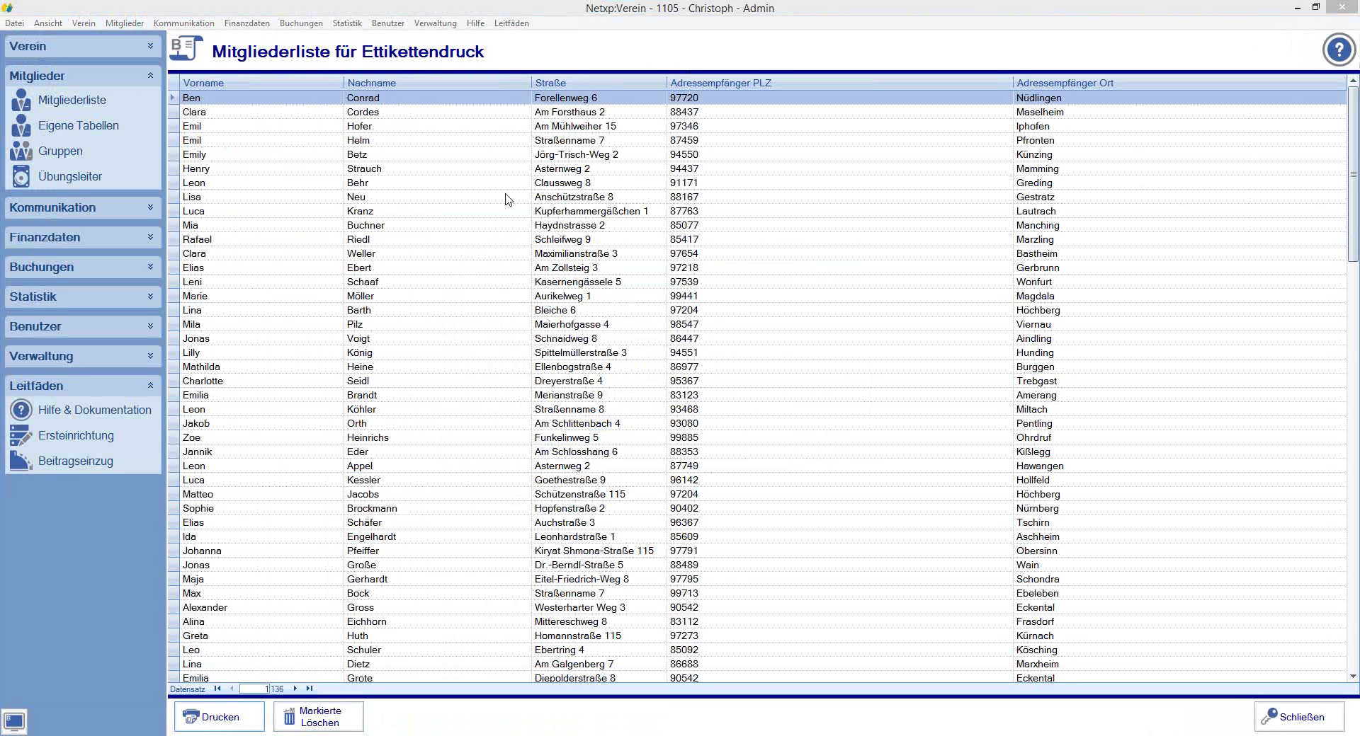
pyautogui.moveTo(577, 329); pyautogui.dragTo(576, 184)
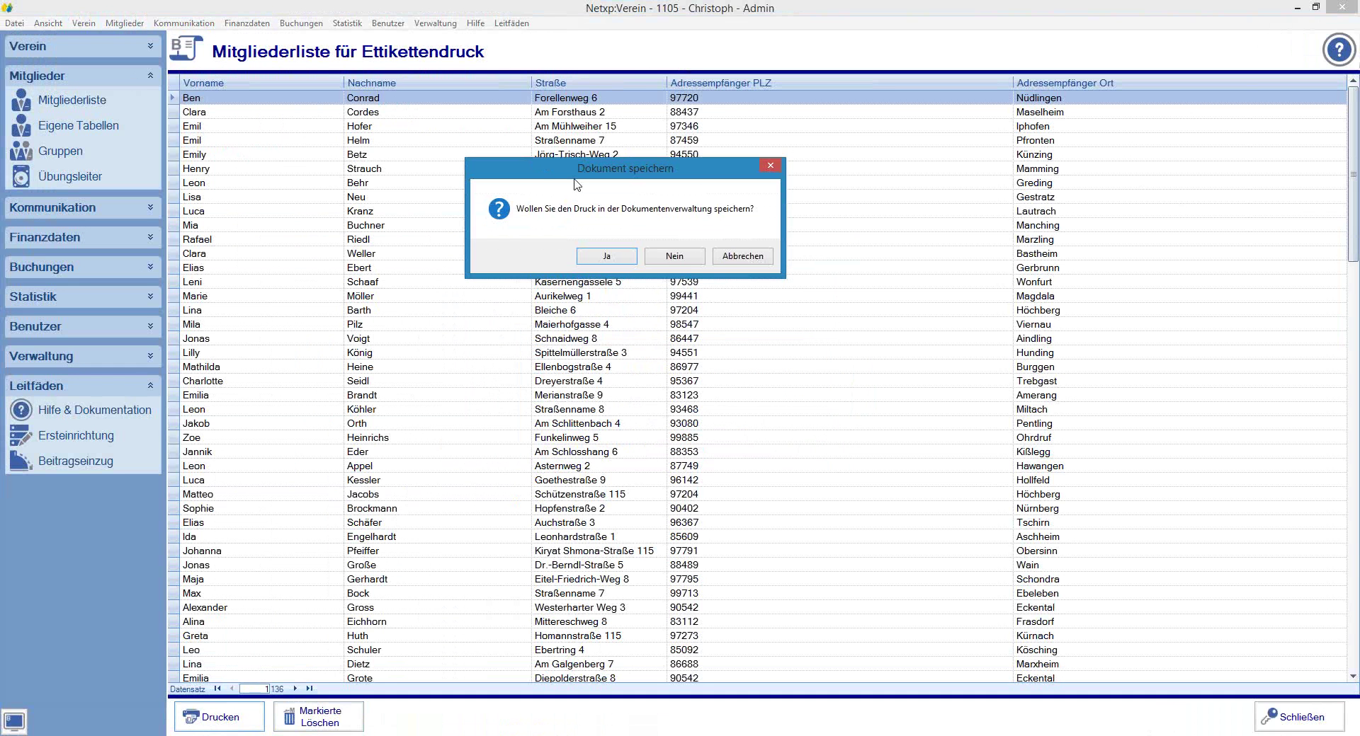
pyautogui.click(597, 259)
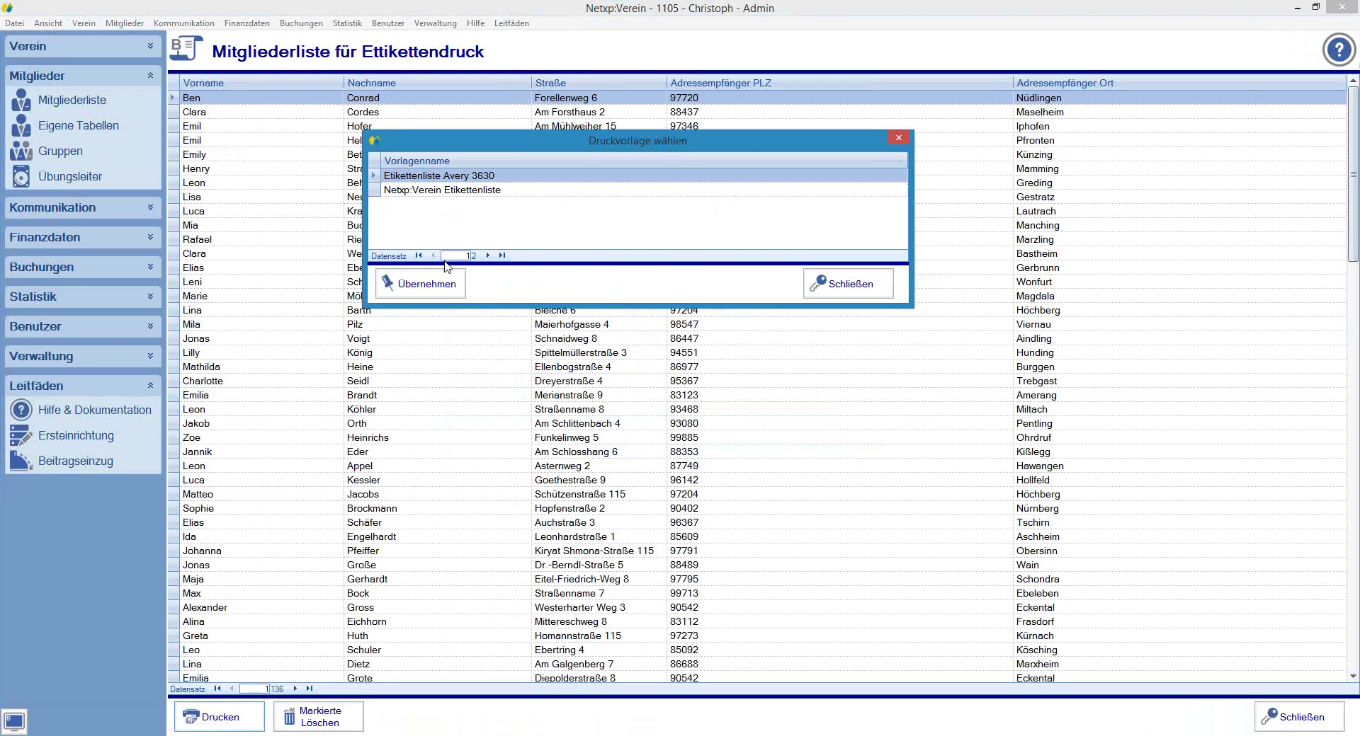
pyautogui.click(431, 285)
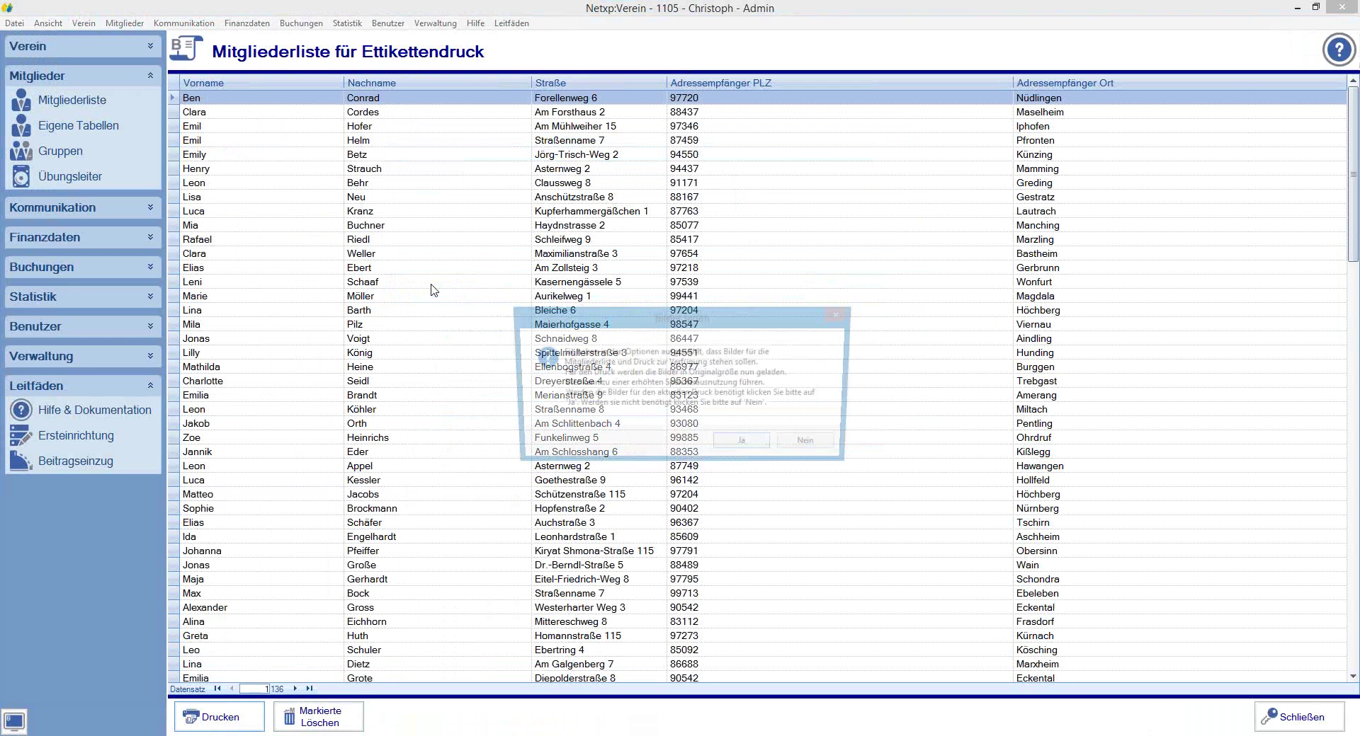
pyautogui.click(809, 446)
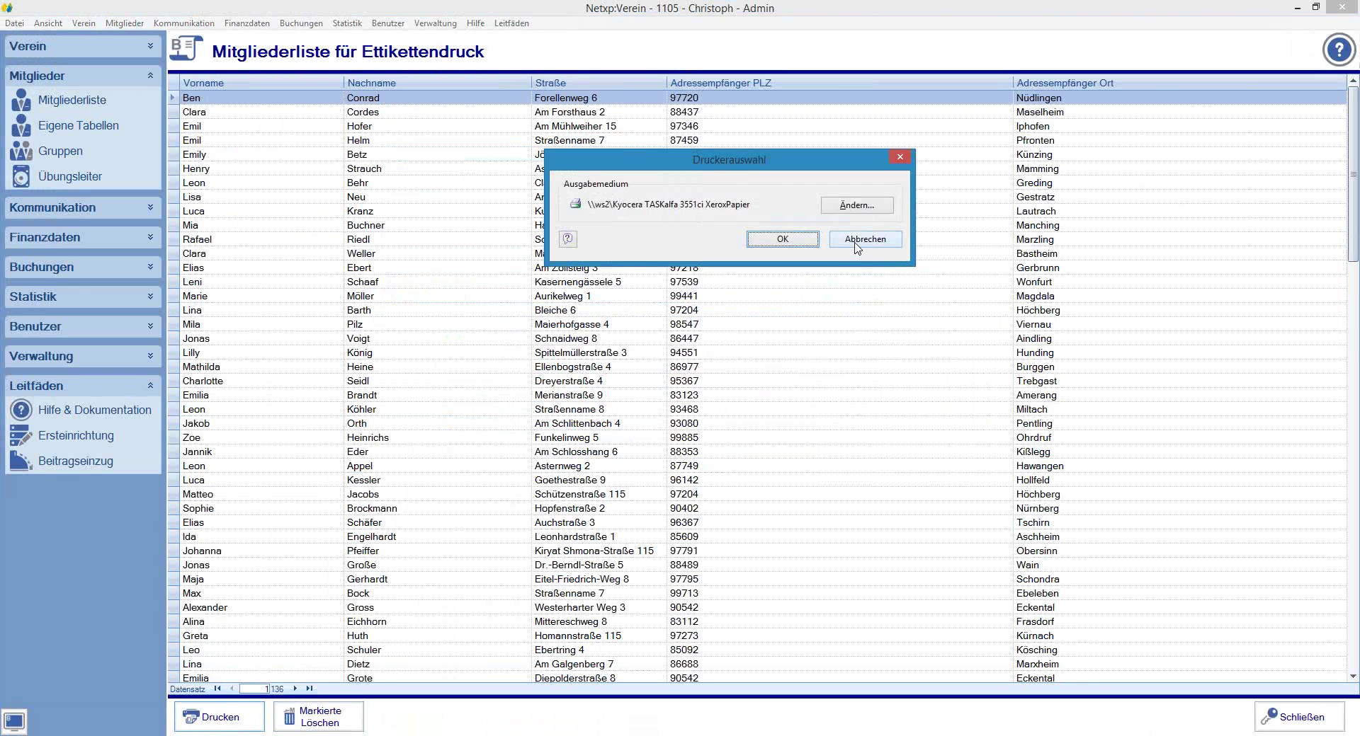
pyautogui.click(859, 242)
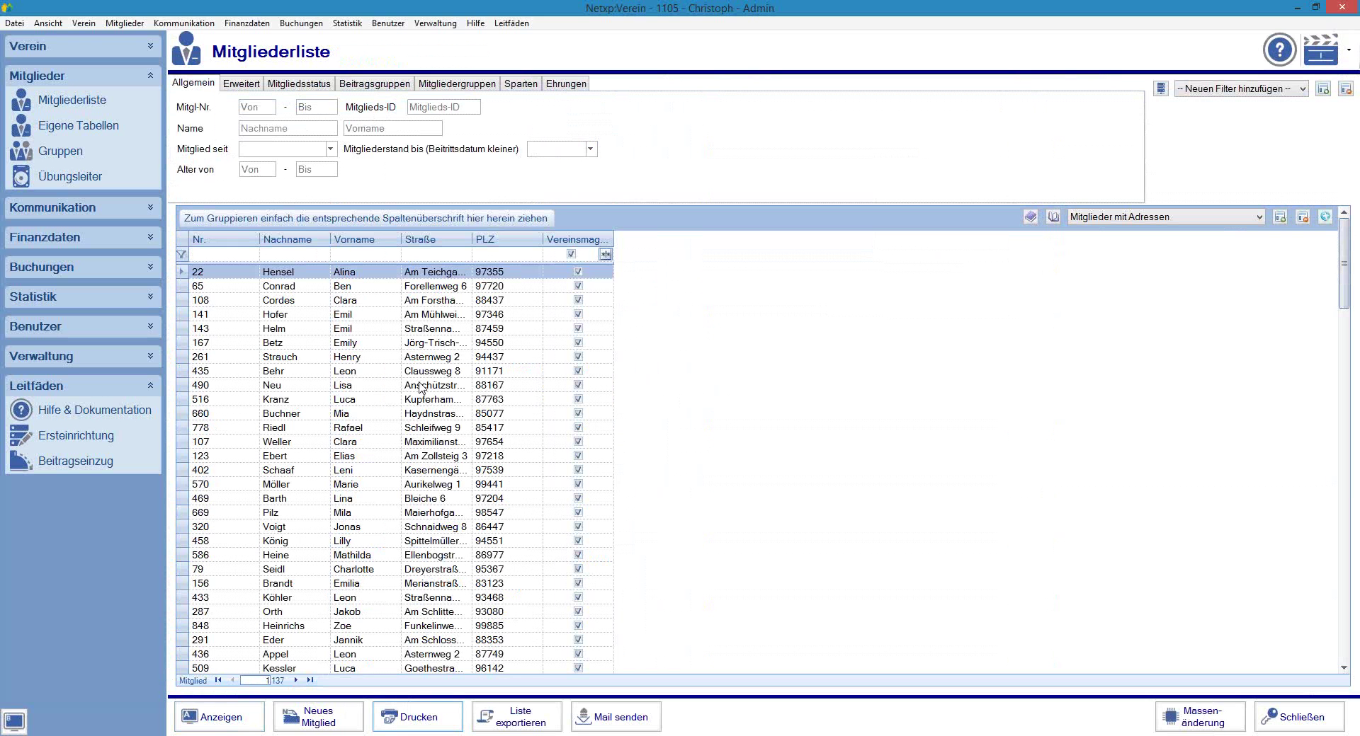
# - Start label printing for the filtered members without saving the print in the document management and without loading member images
pyautogui.click(425, 717)
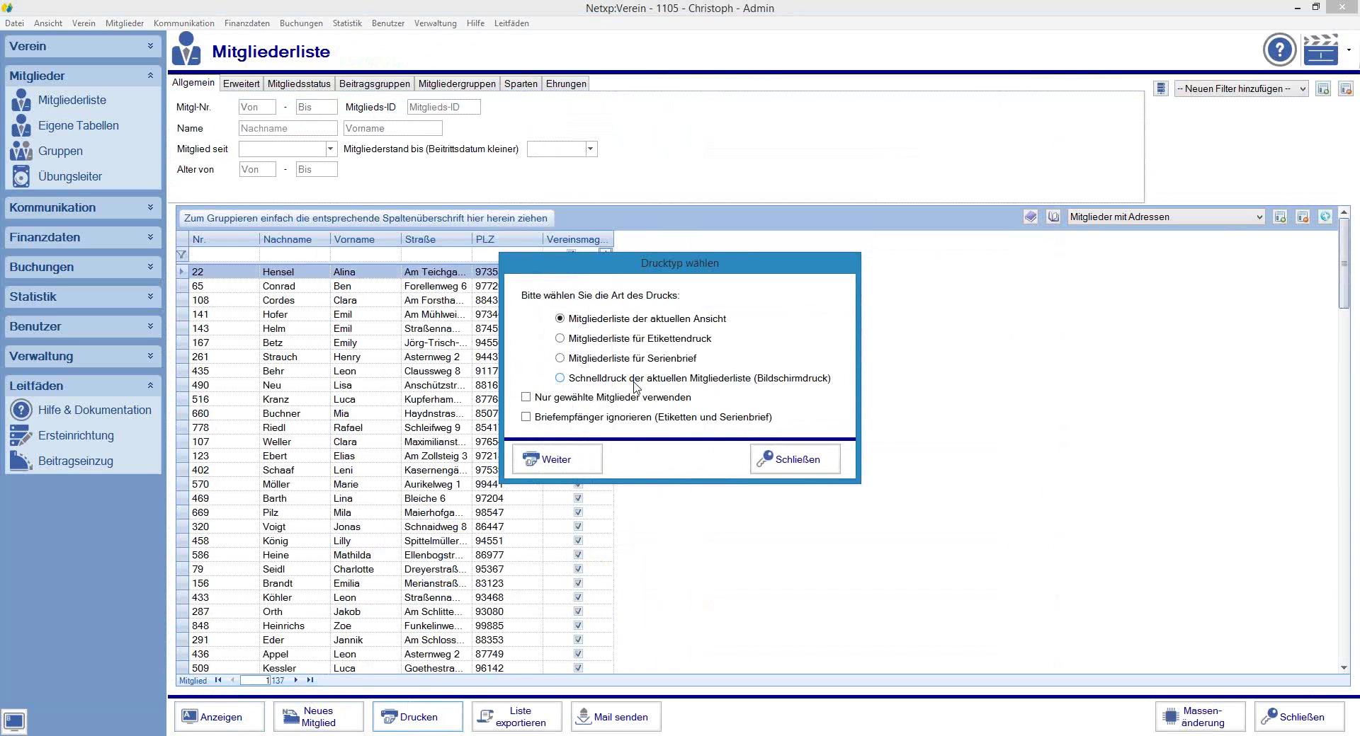
pyautogui.click(624, 340)
pyautogui.click(548, 457)
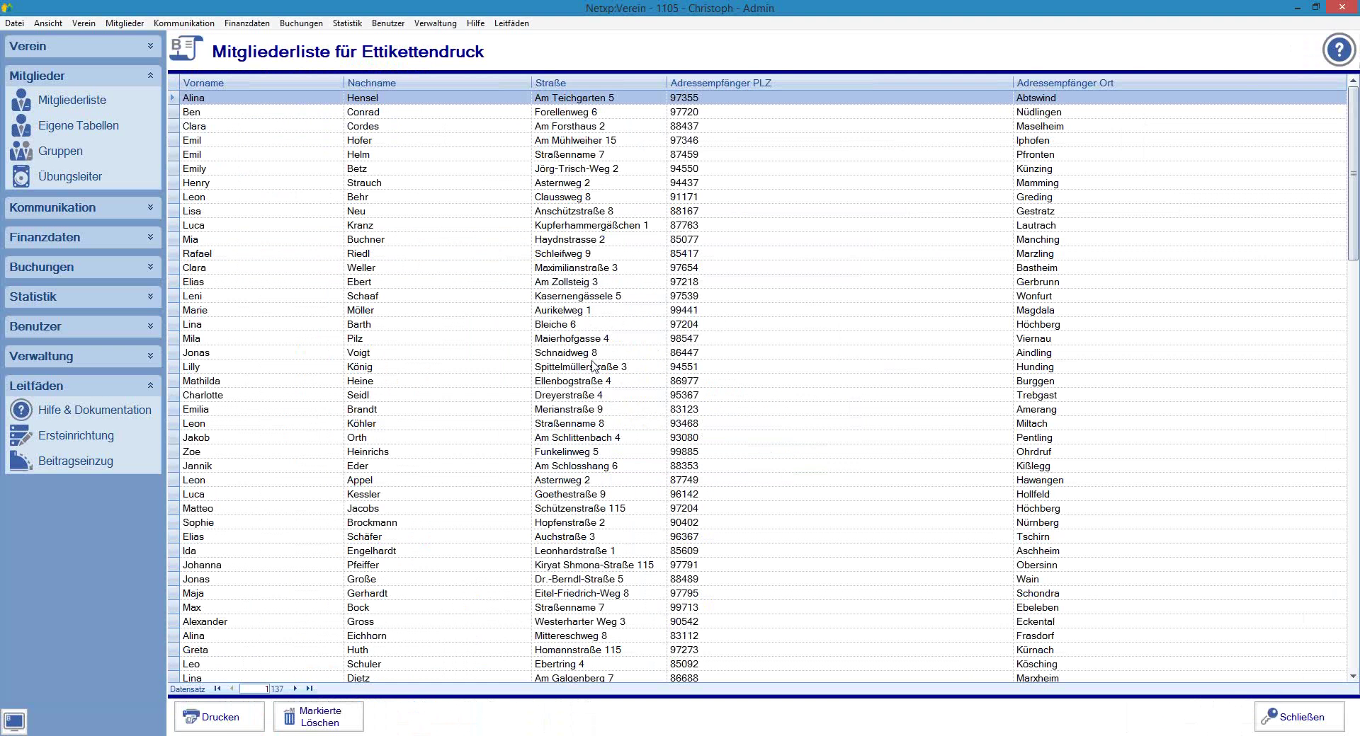
pyautogui.click(223, 718)
pyautogui.click(715, 425)
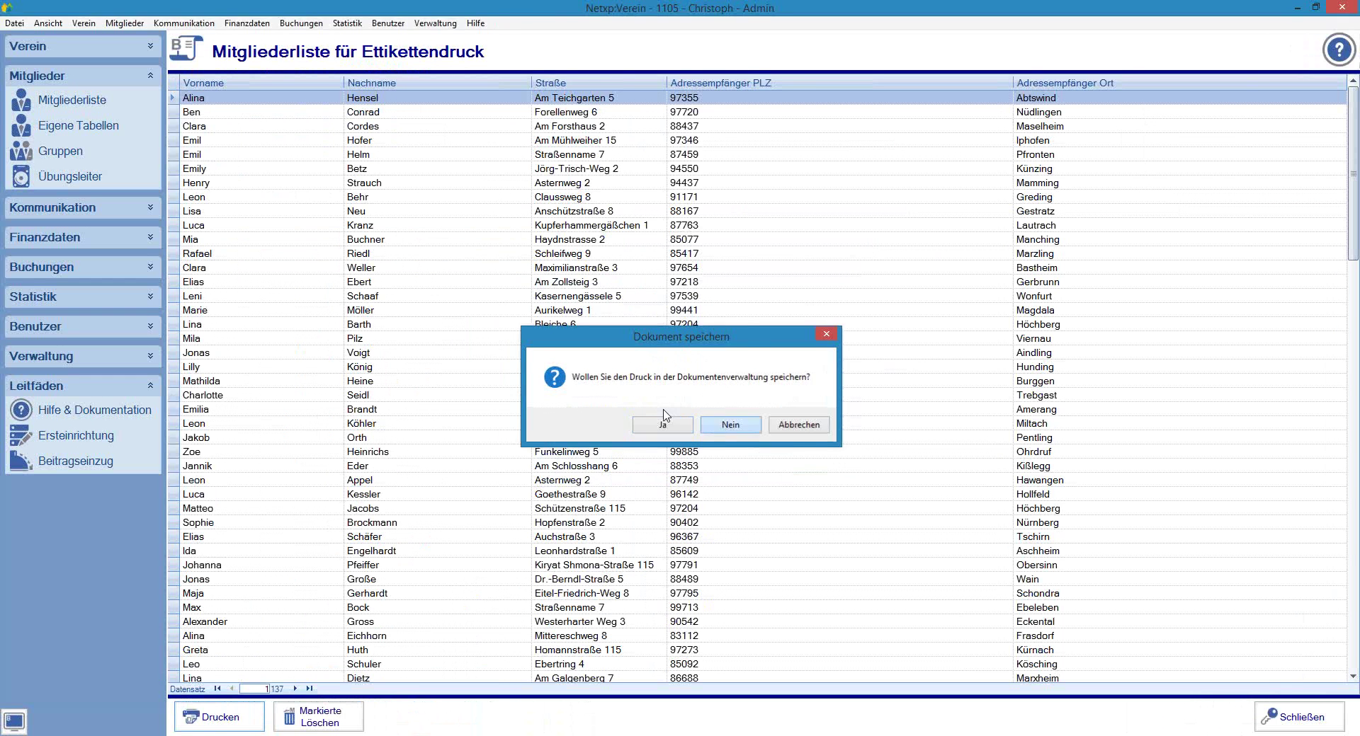
pyautogui.click(809, 446)
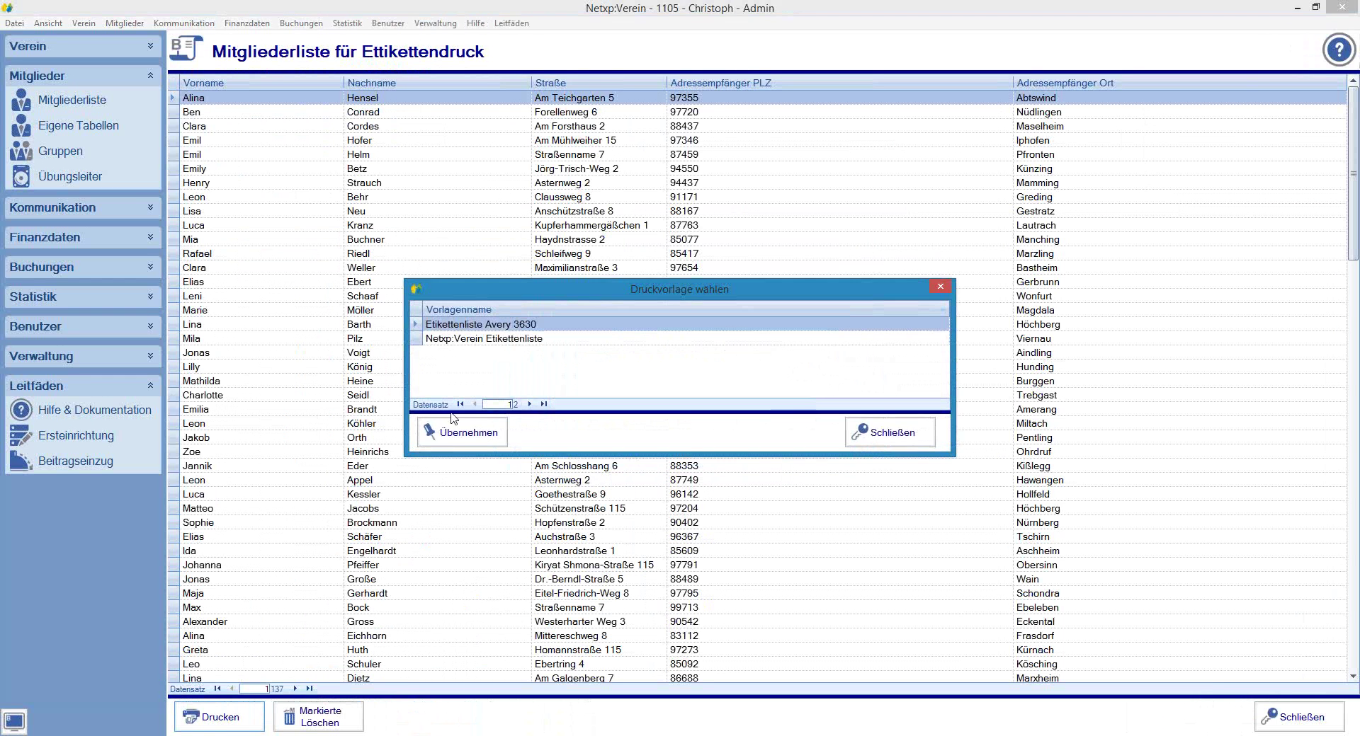
# - Apply the template Etikettenliste Avery 3630 and set the label starting position to row 3, column 2
pyautogui.click(455, 434)
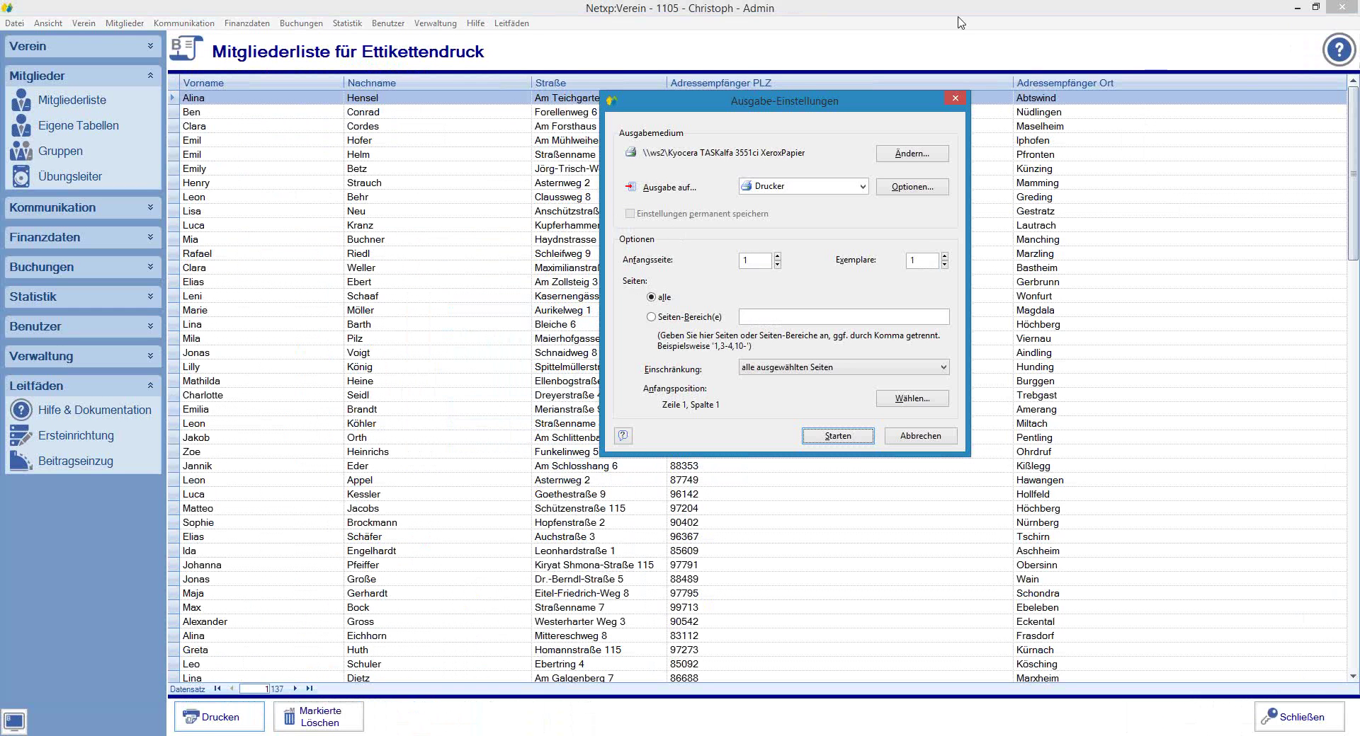
pyautogui.moveTo(752, 104); pyautogui.dragTo(702, 91)
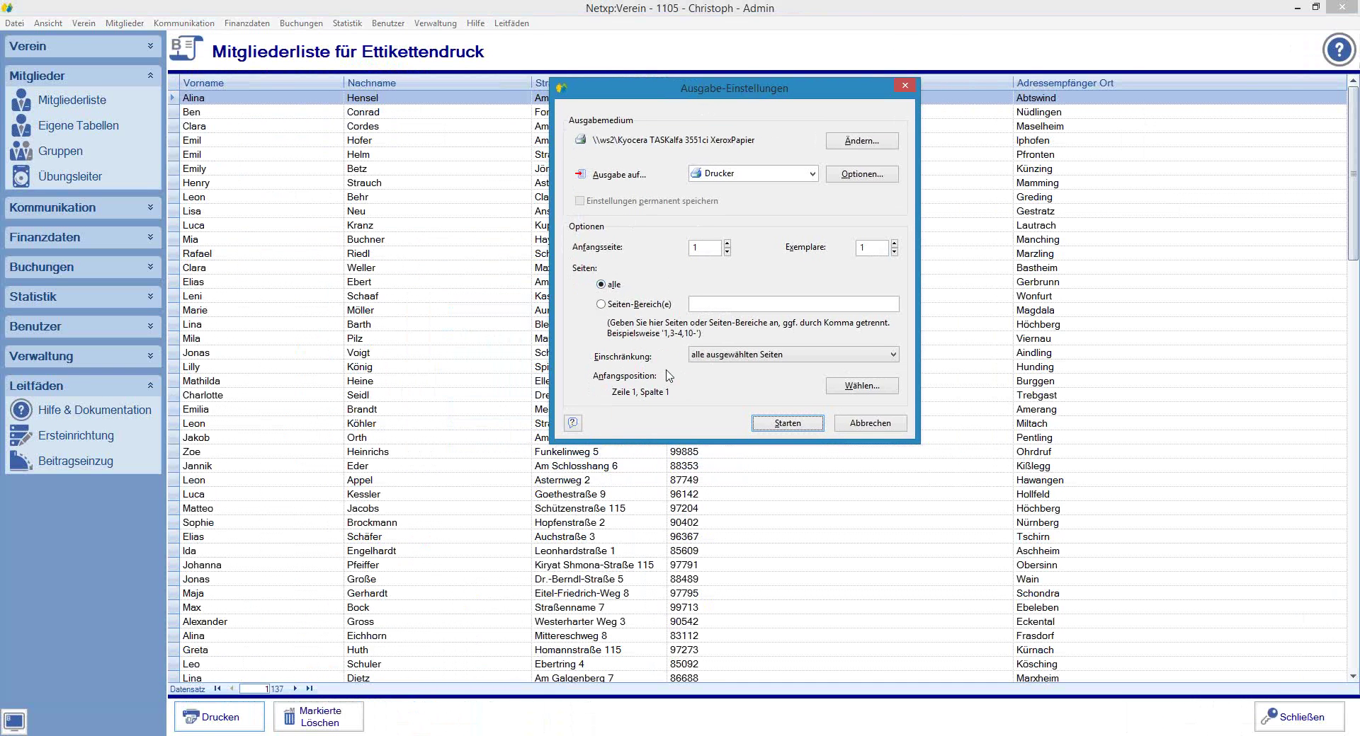
pyautogui.click(837, 394)
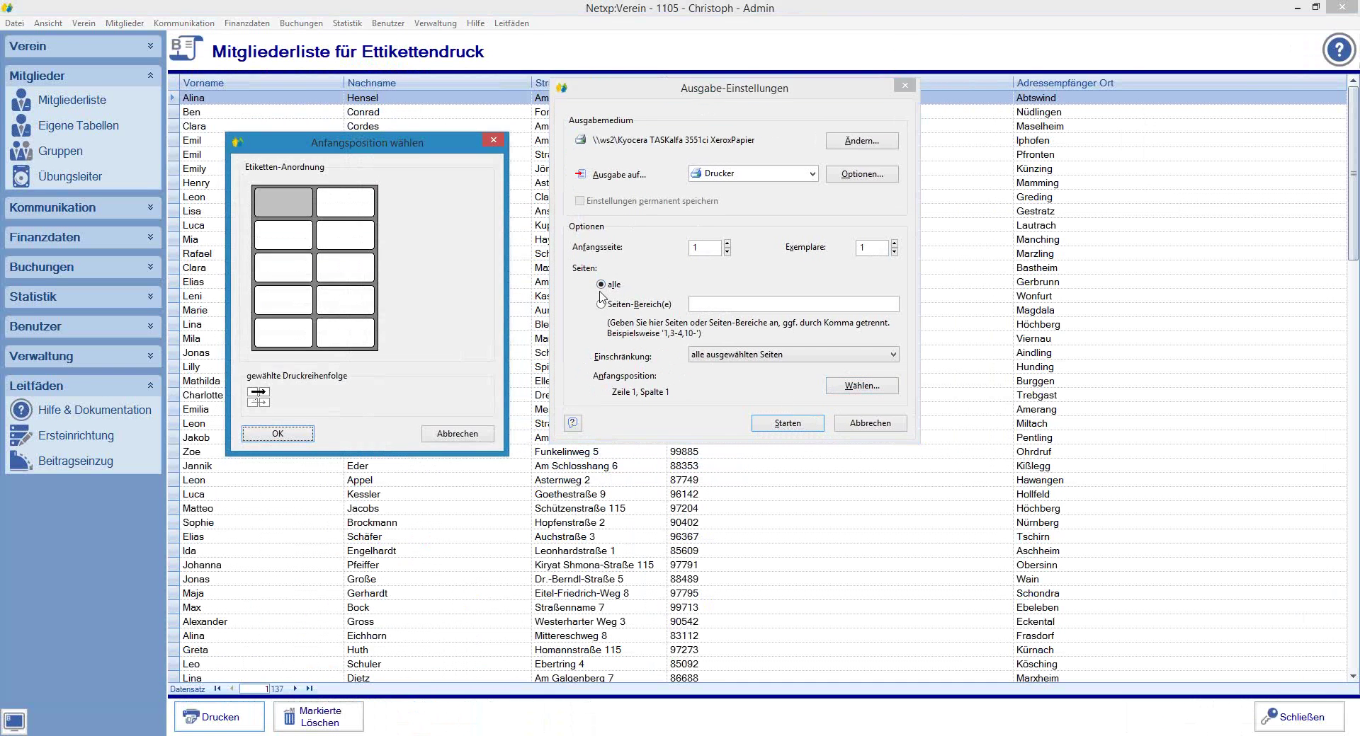
pyautogui.click(354, 274)
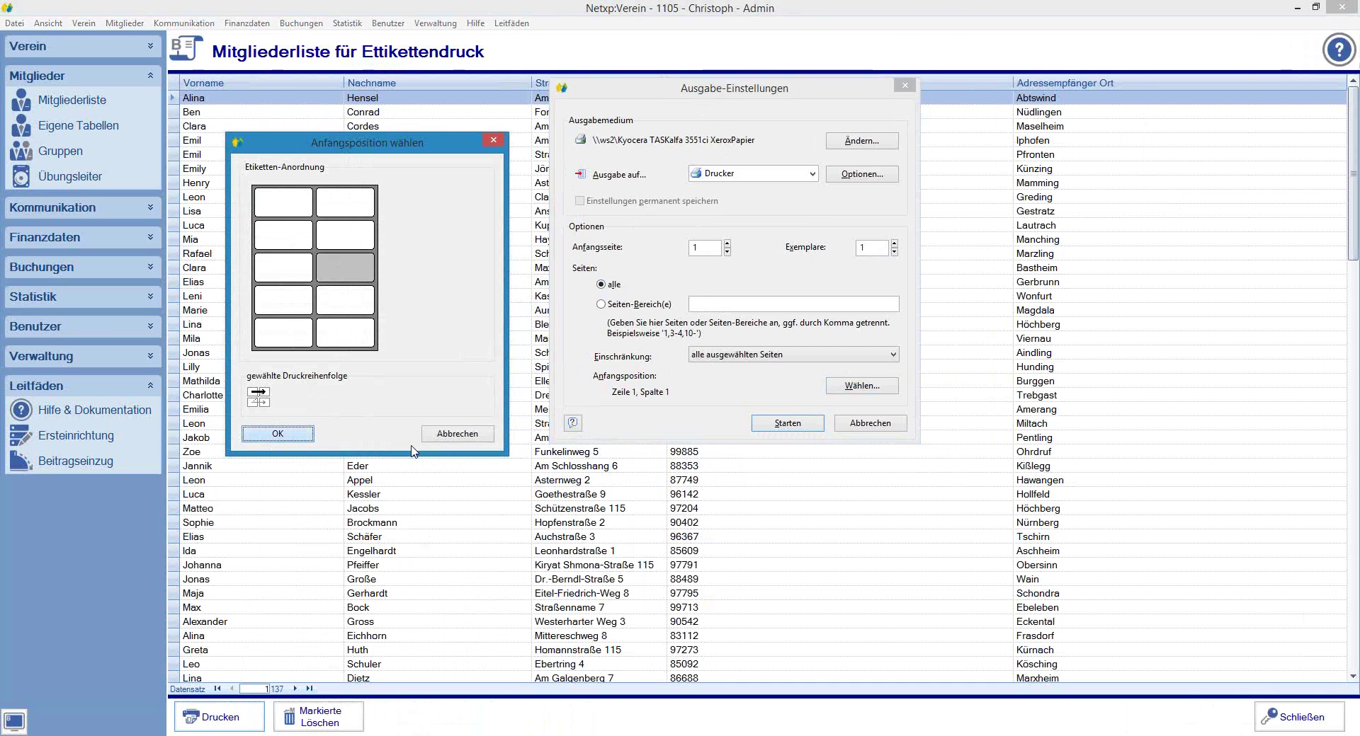
pyautogui.click(277, 433)
# - Output all pages of the labels for the filtered members to Vorschau
pyautogui.click(750, 178)
pyautogui.scroll(2, 750, 183)
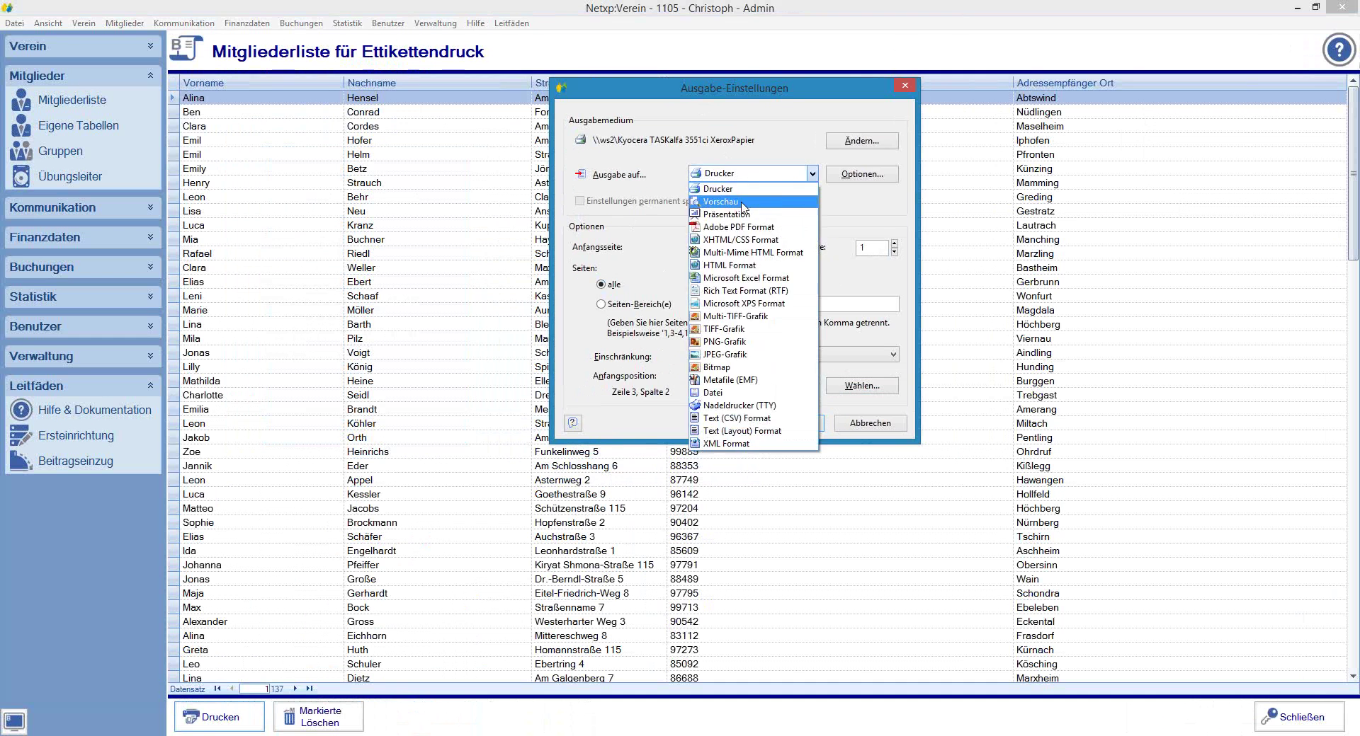
pyautogui.click(747, 188)
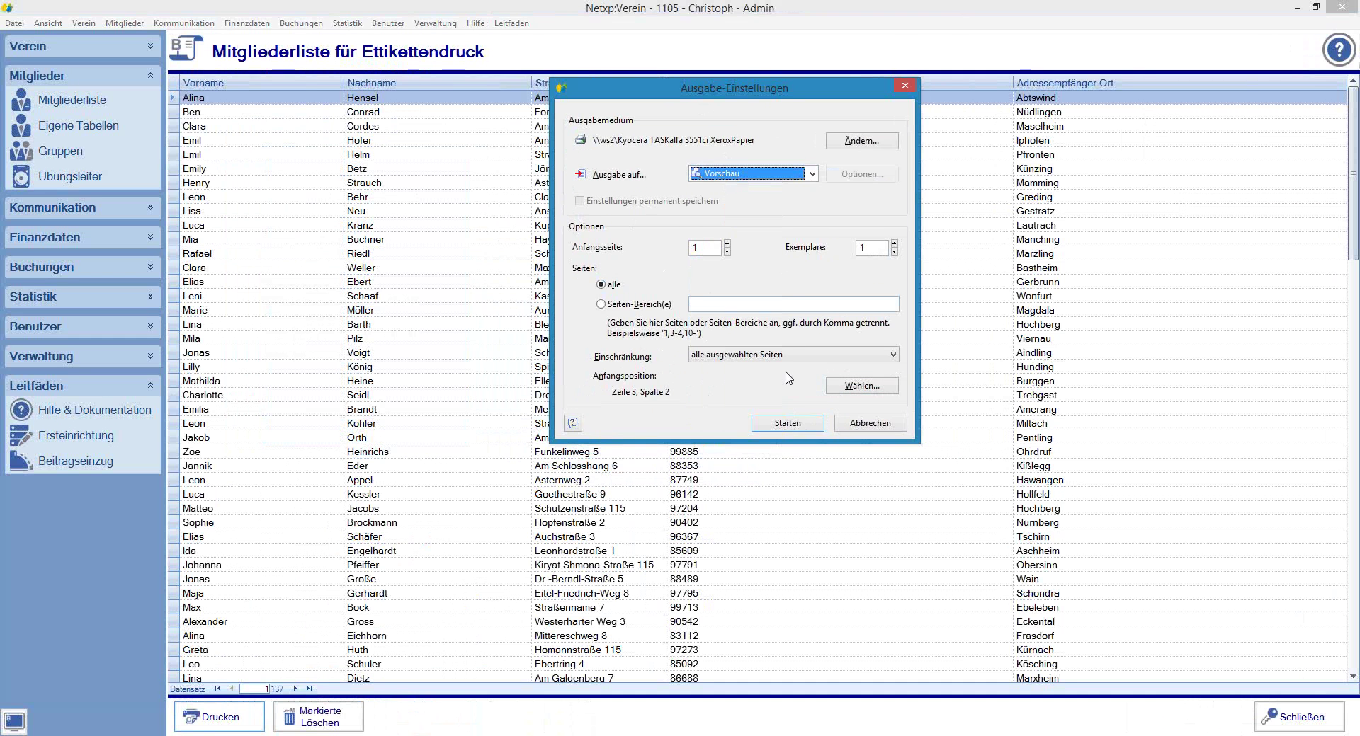
pyautogui.click(786, 424)
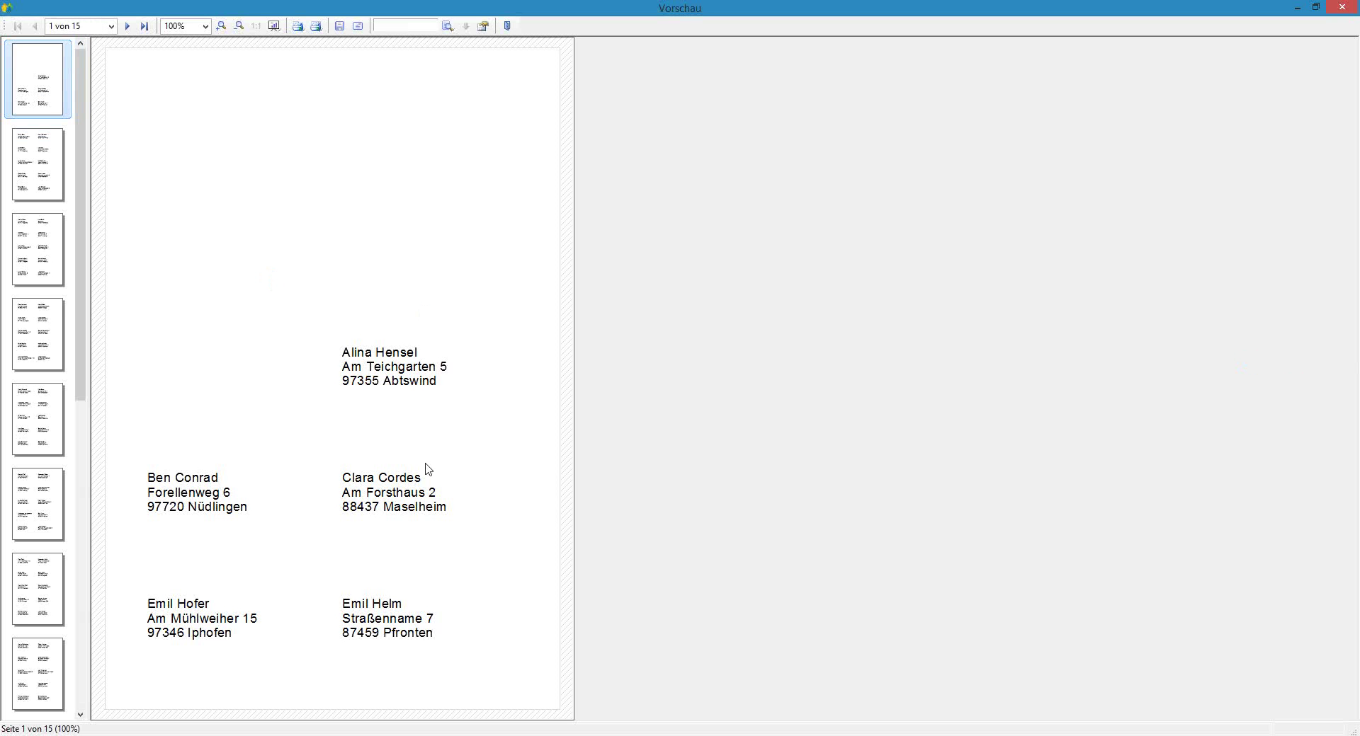
# - Check the last and first pages of the label preview, and close it to return to the member list
pyautogui.moveTo(86, 220); pyautogui.dragTo(78, 607)
pyautogui.click(48, 671)
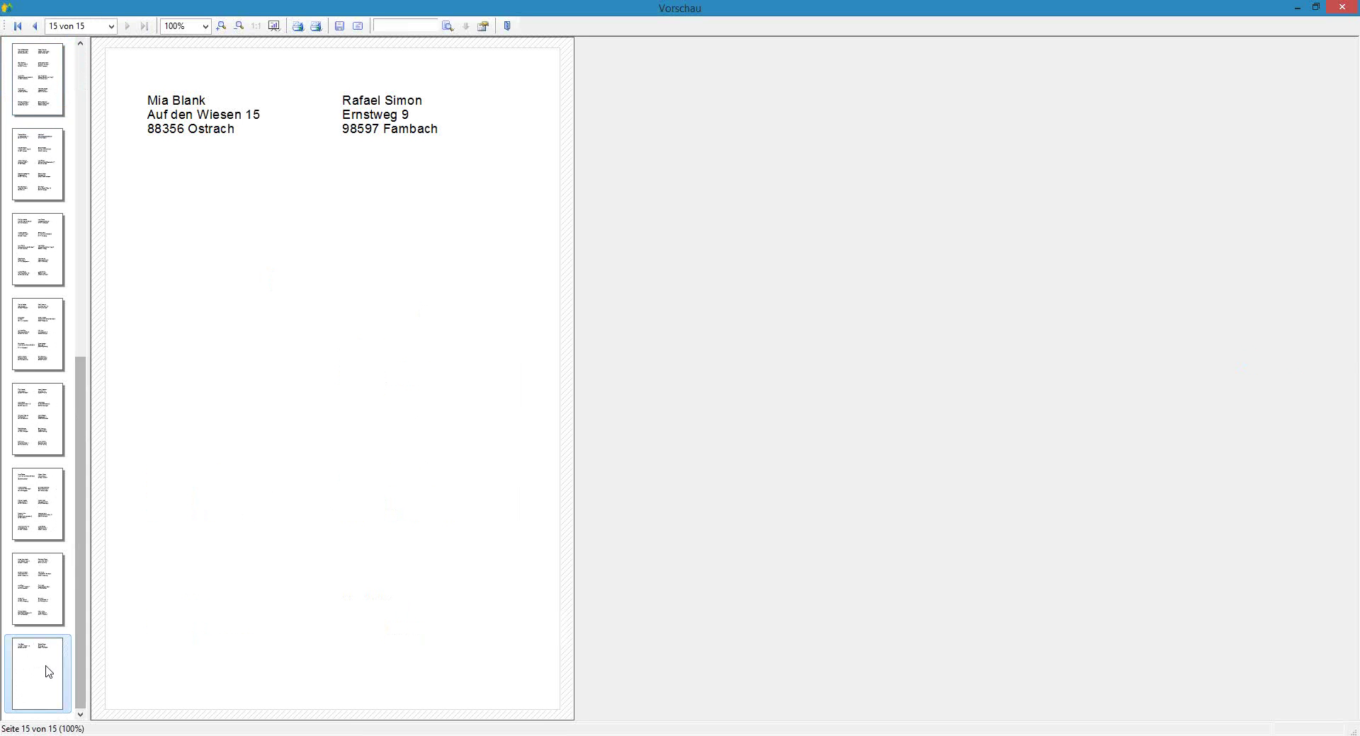
pyautogui.moveTo(78, 393); pyautogui.dragTo(99, 61)
pyautogui.click(39, 78)
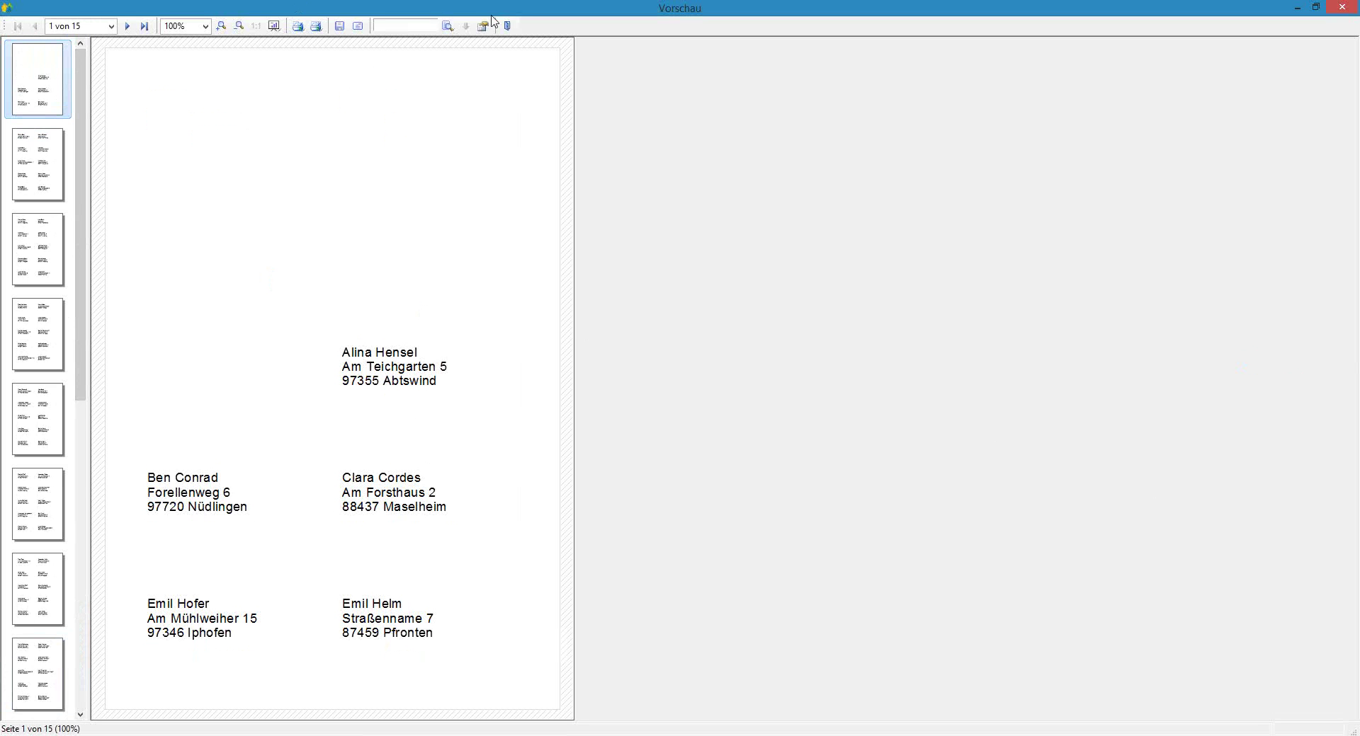
pyautogui.moveTo(85, 136); pyautogui.dragTo(65, 47)
pyautogui.click(507, 26)
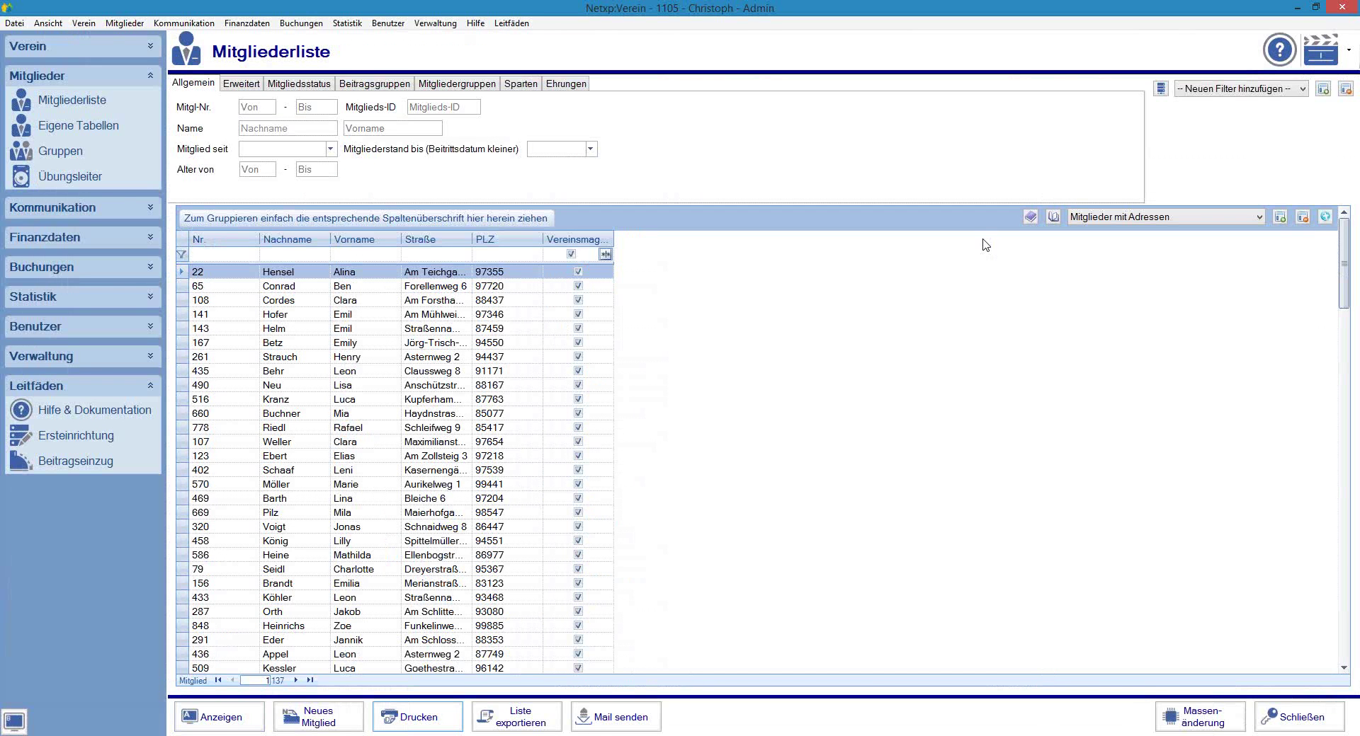
# - Reopen the Mitgliederliste without the Vereinsmagazin filter
pyautogui.click(49, 110)
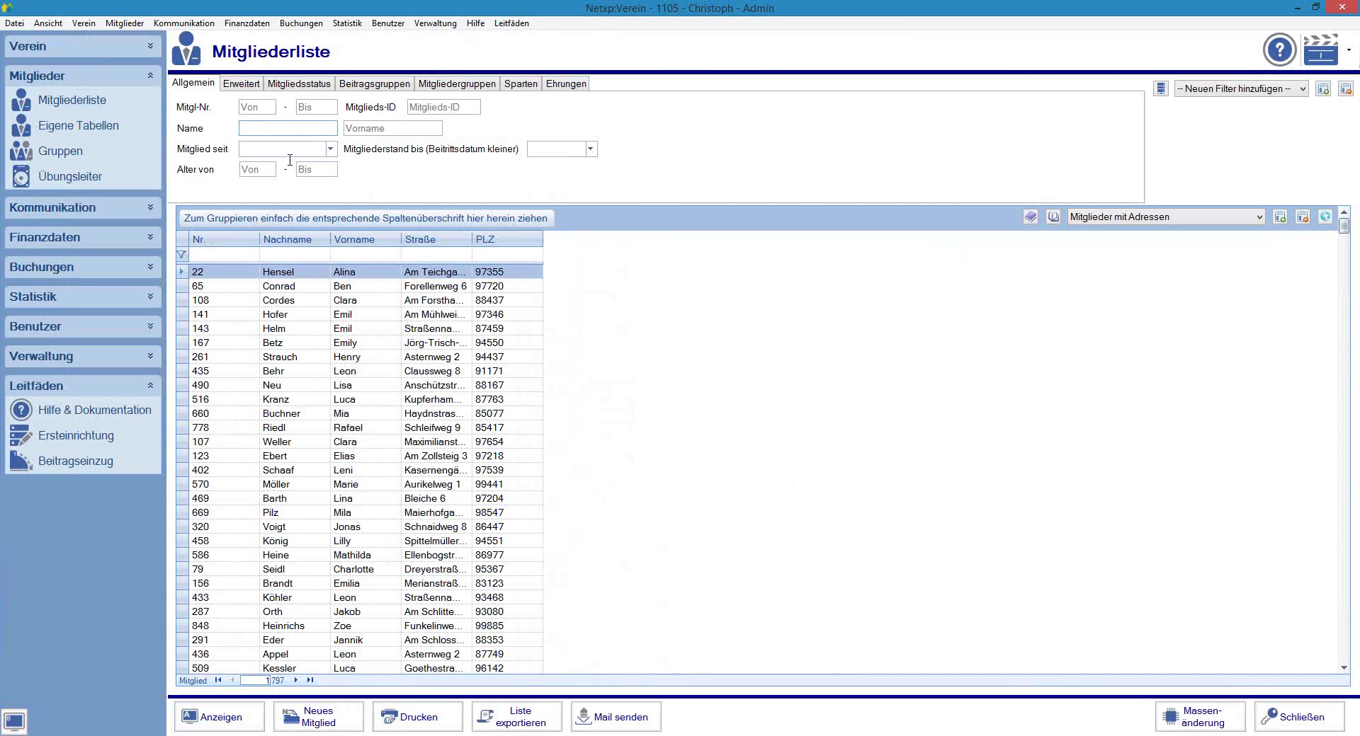
pyautogui.write('sp')
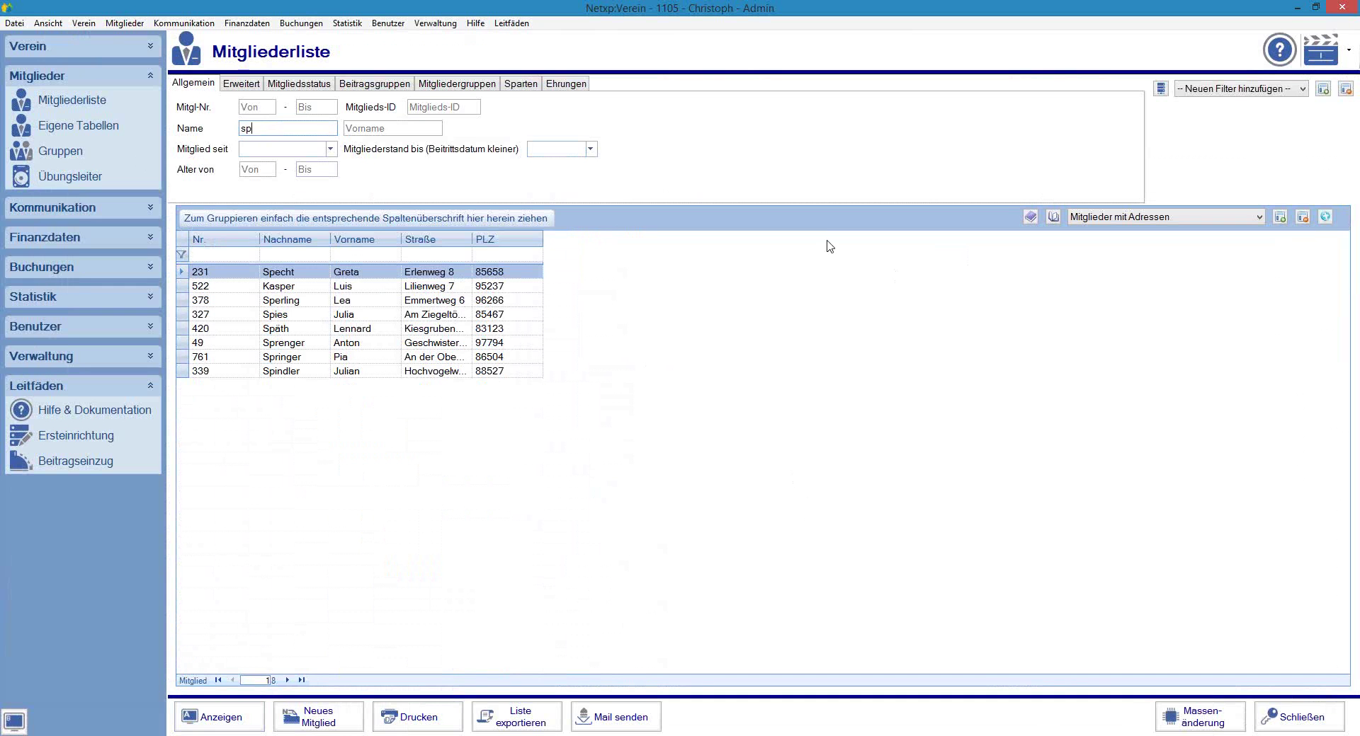
pyautogui.write('erling')
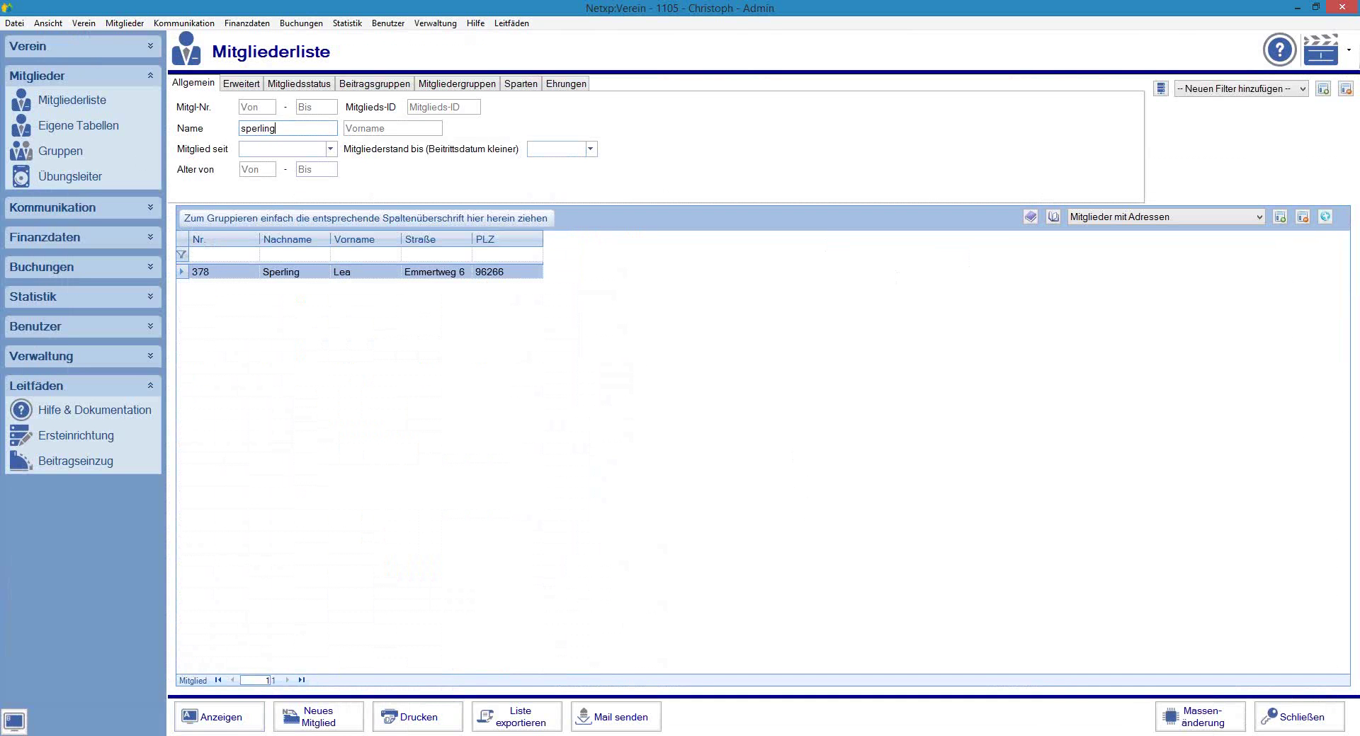
pyautogui.press('BackSpace')
pyautogui.press('BackSpace')
pyautogui.press('BackSpace')
pyautogui.press('BackSpace')
pyautogui.press('BackSpace')
pyautogui.press('BackSpace')
pyautogui.press('BackSpace')
# - Filter the member list by the surname fragment hub and select the second member listed
pyautogui.write('hub')
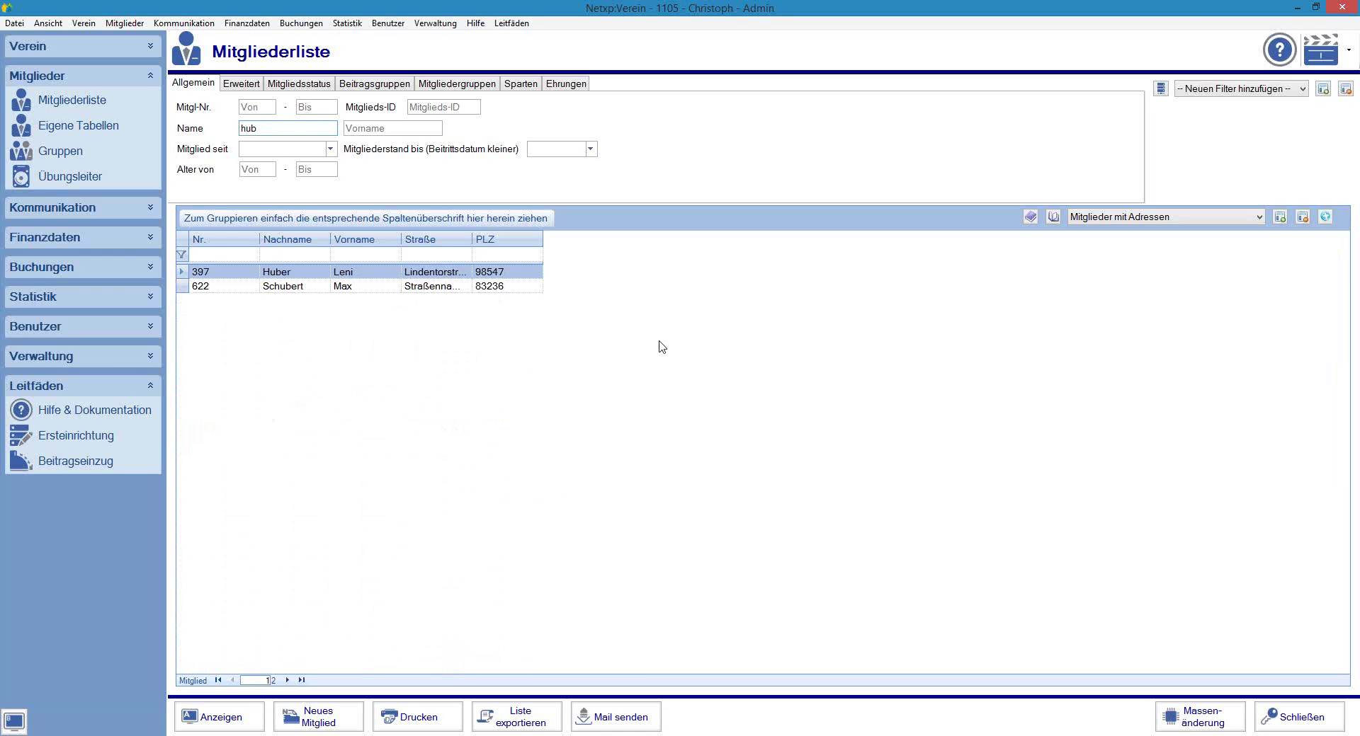
pyautogui.click(270, 286)
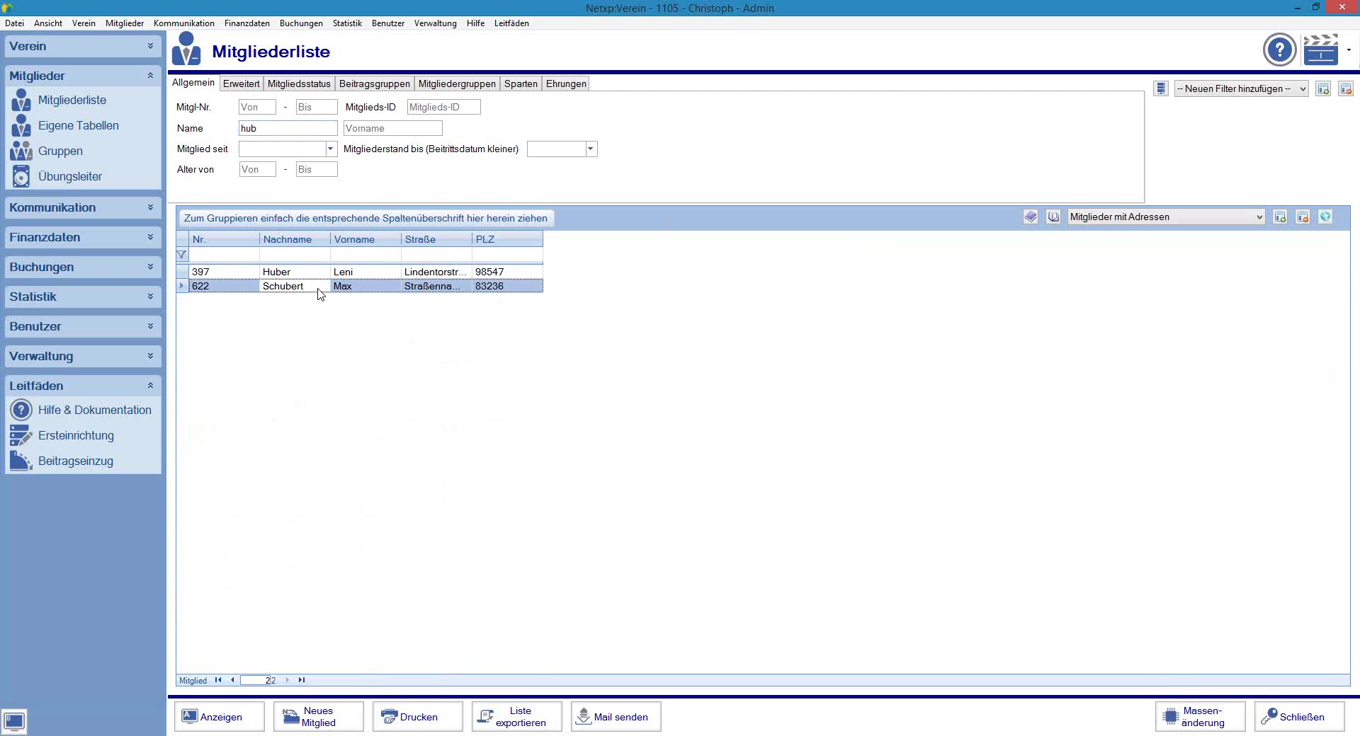
# - Open the Mitgliederliste für Etikettendruck for the selected member only, using the option Nur gewählte Mitglieder verwenden
pyautogui.click(417, 716)
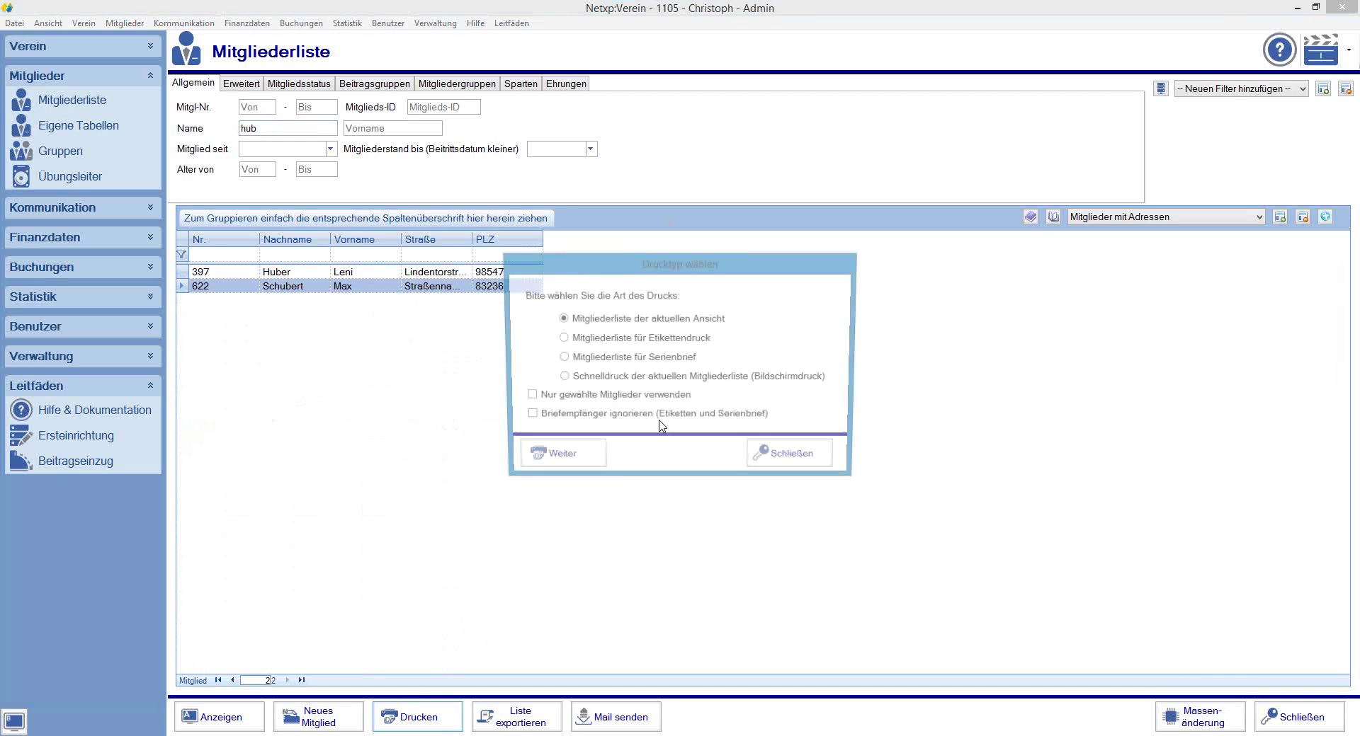
pyautogui.click(595, 345)
pyautogui.click(601, 400)
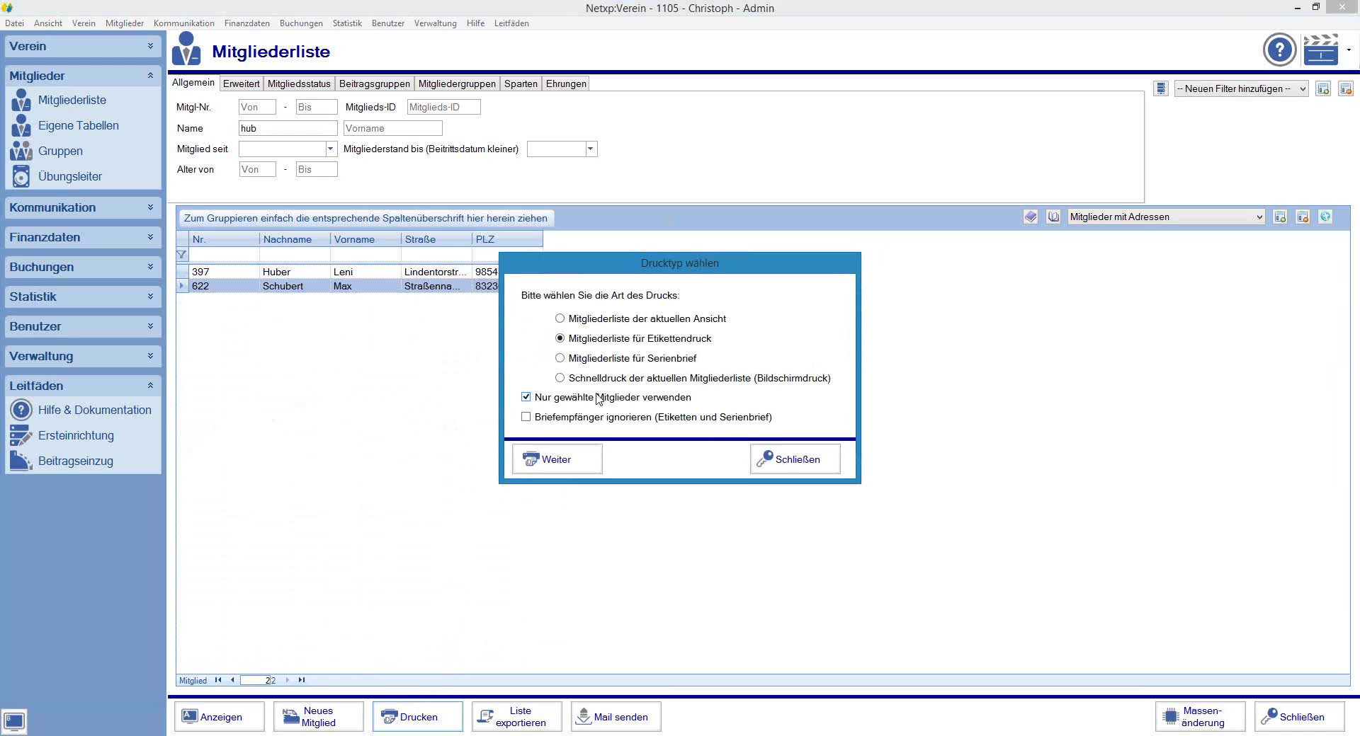
pyautogui.click(559, 460)
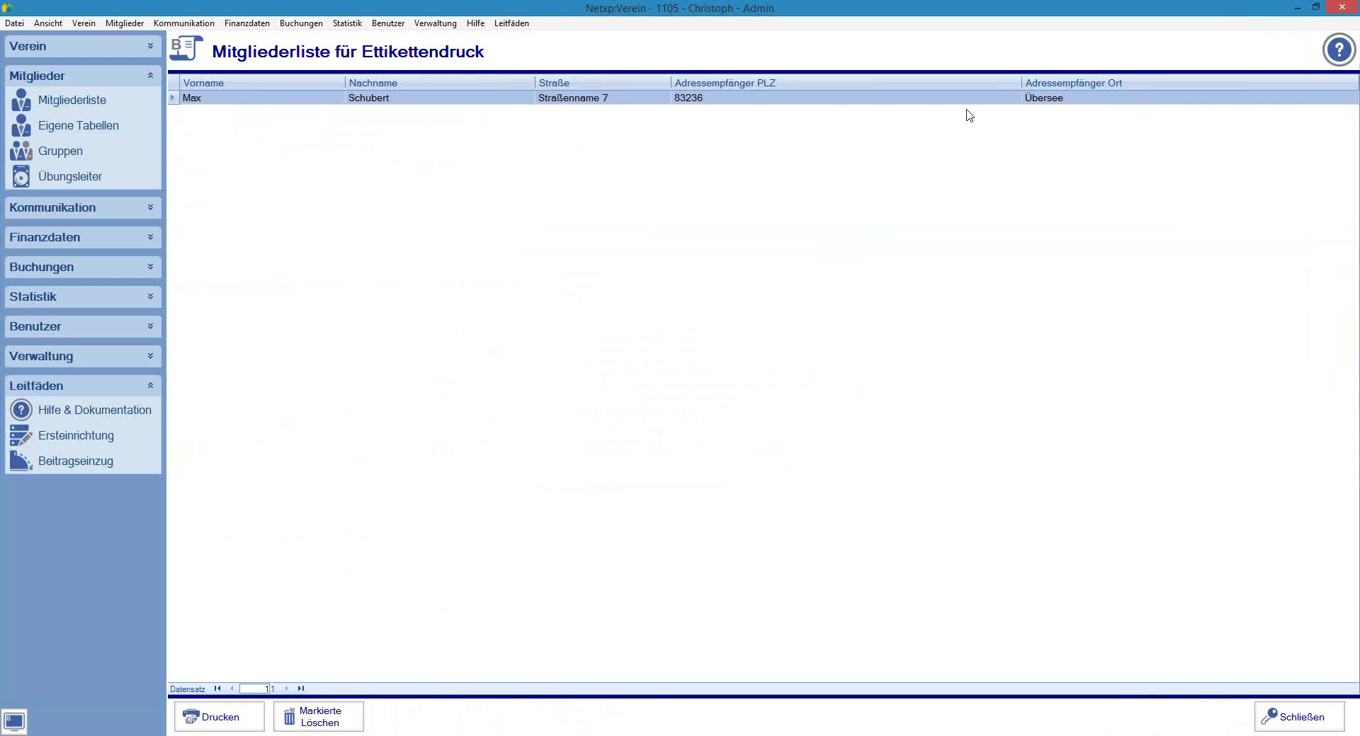
# - Start printing the single label without saving it in the document management, using the template Etikettenliste Avery 3630
pyautogui.click(210, 717)
pyautogui.click(743, 433)
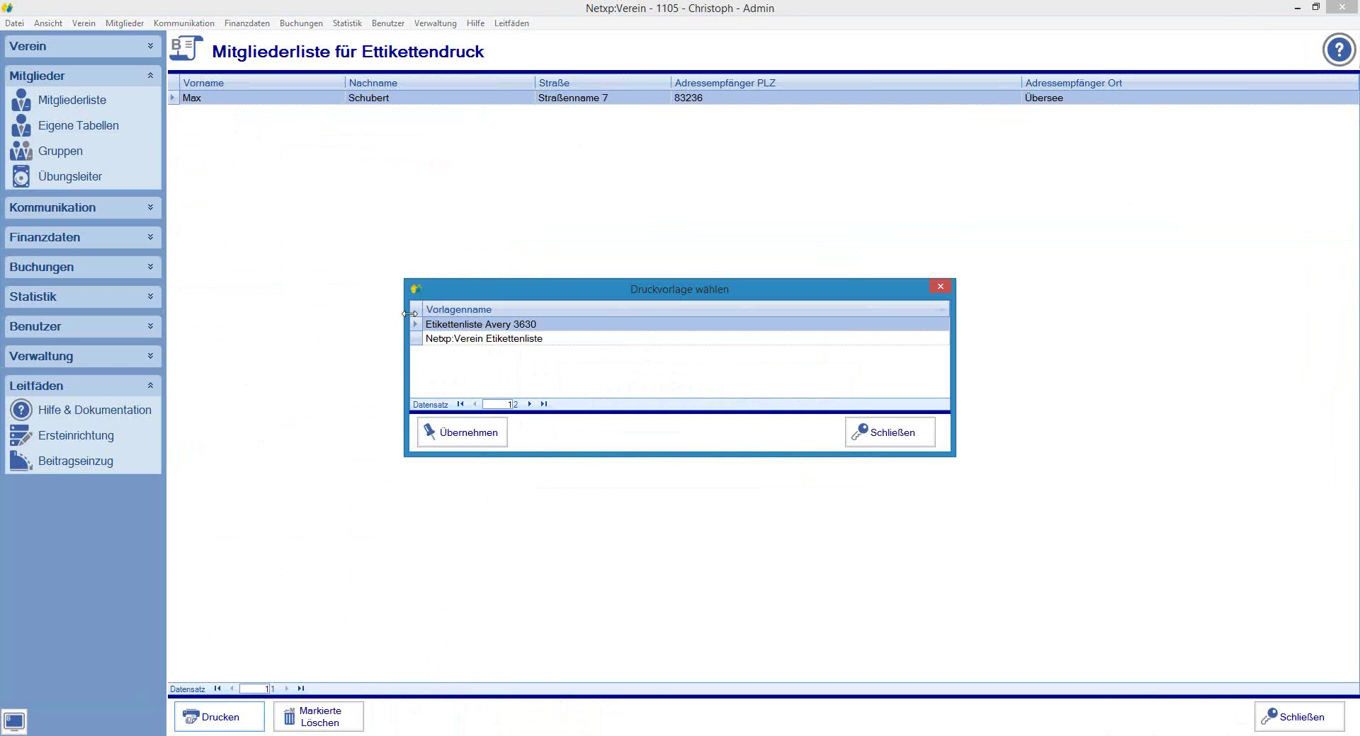
pyautogui.click(465, 426)
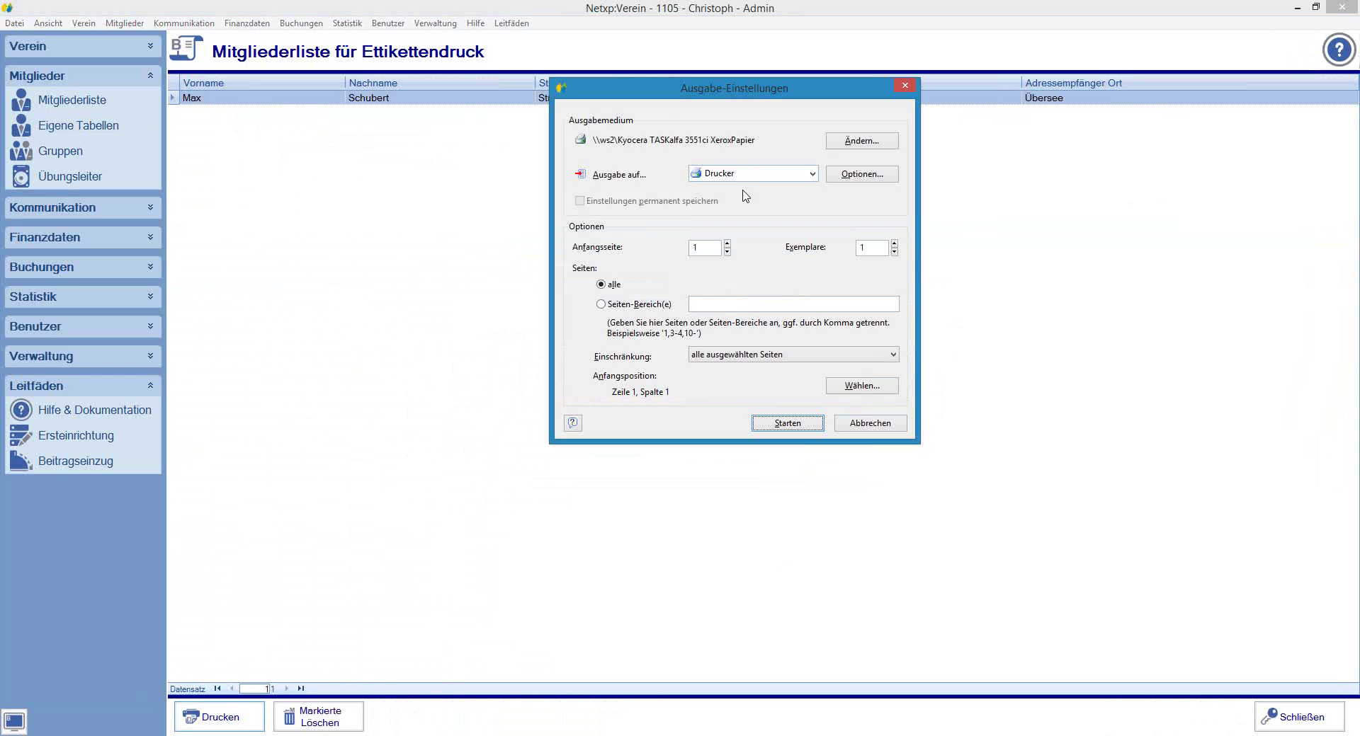
# - Set the starting position of the single label to row 2, column 1
pyautogui.click(862, 386)
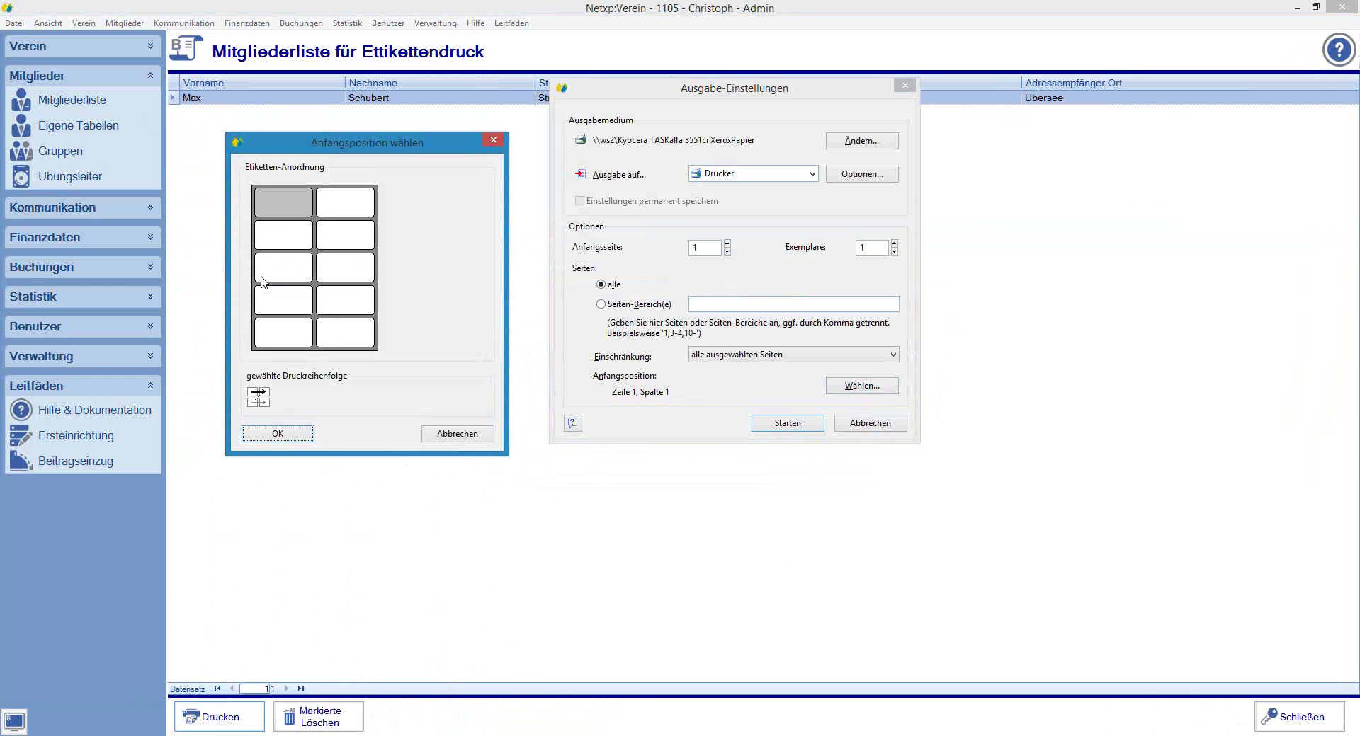
pyautogui.click(290, 275)
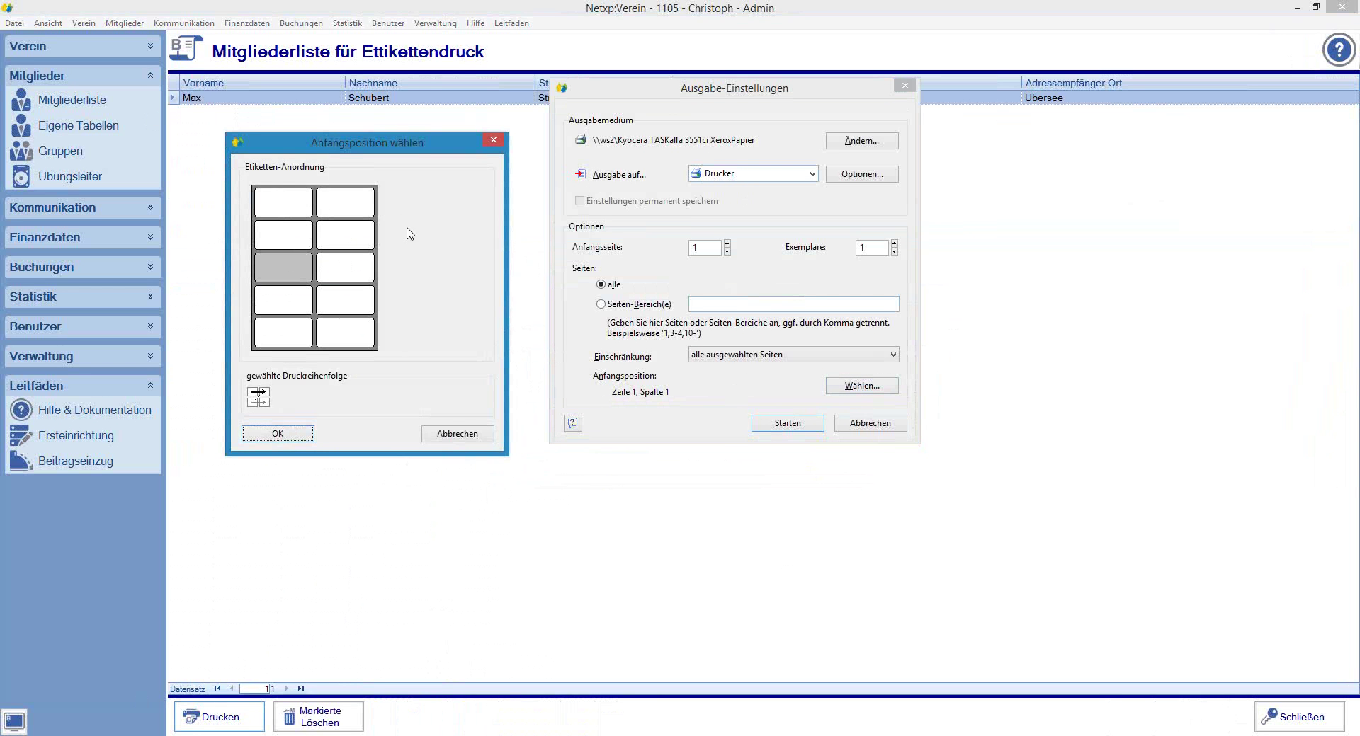
pyautogui.click(291, 230)
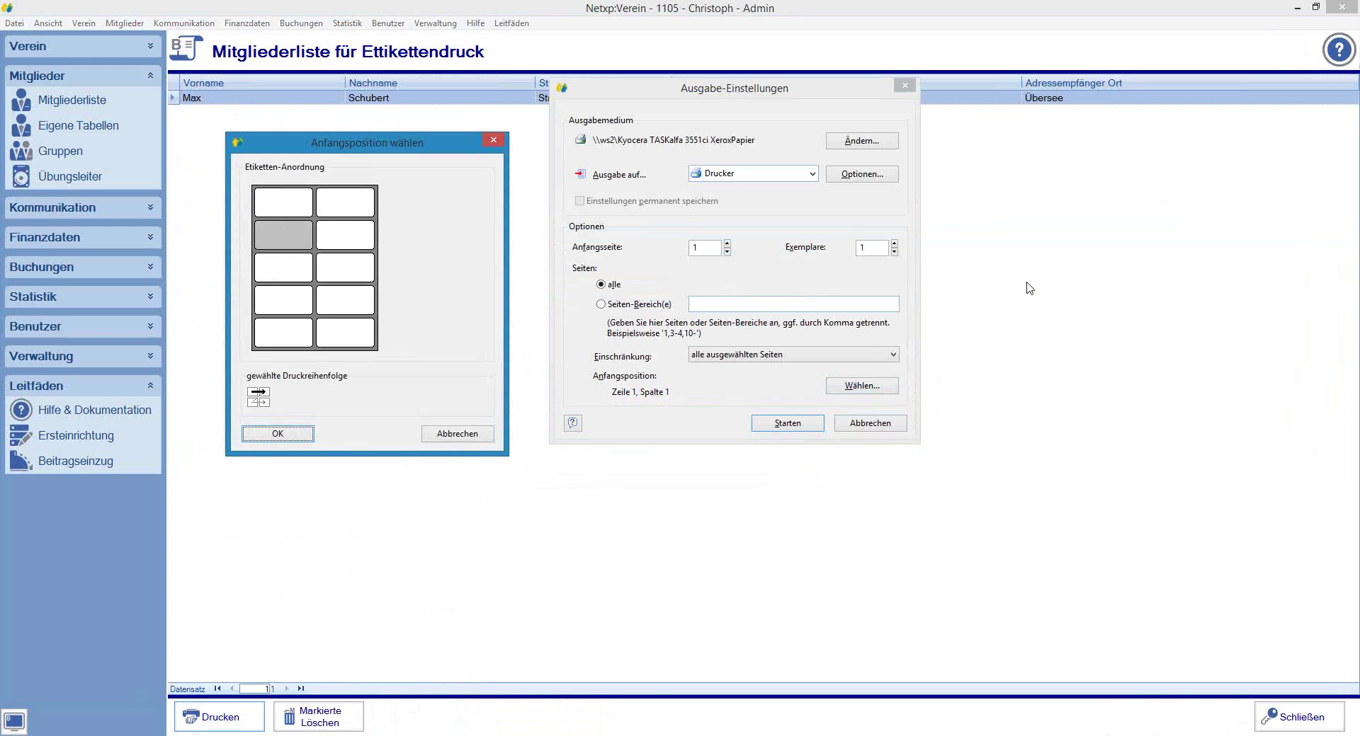
pyautogui.click(306, 434)
# - Output the single member's label to Vorschau, check its position on the sheet, and close the preview
pyautogui.click(730, 173)
pyautogui.click(716, 198)
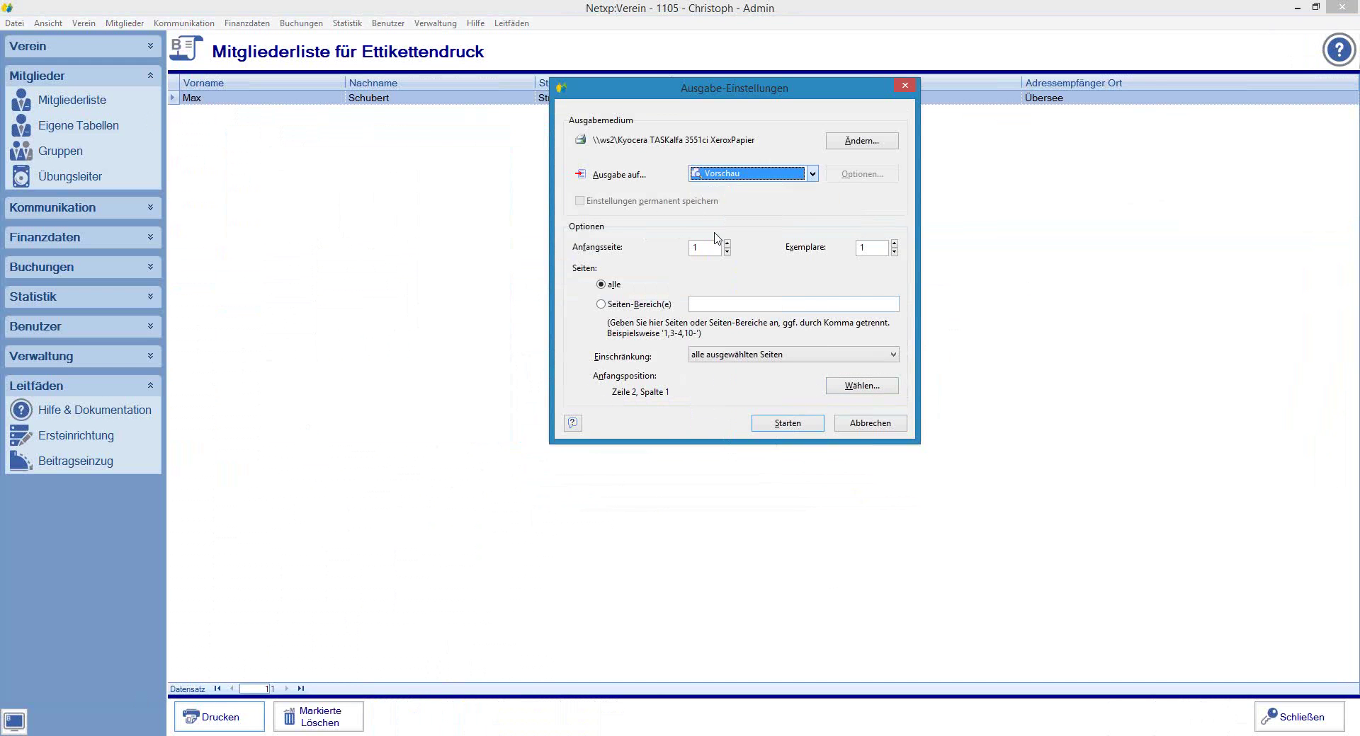
pyautogui.click(787, 423)
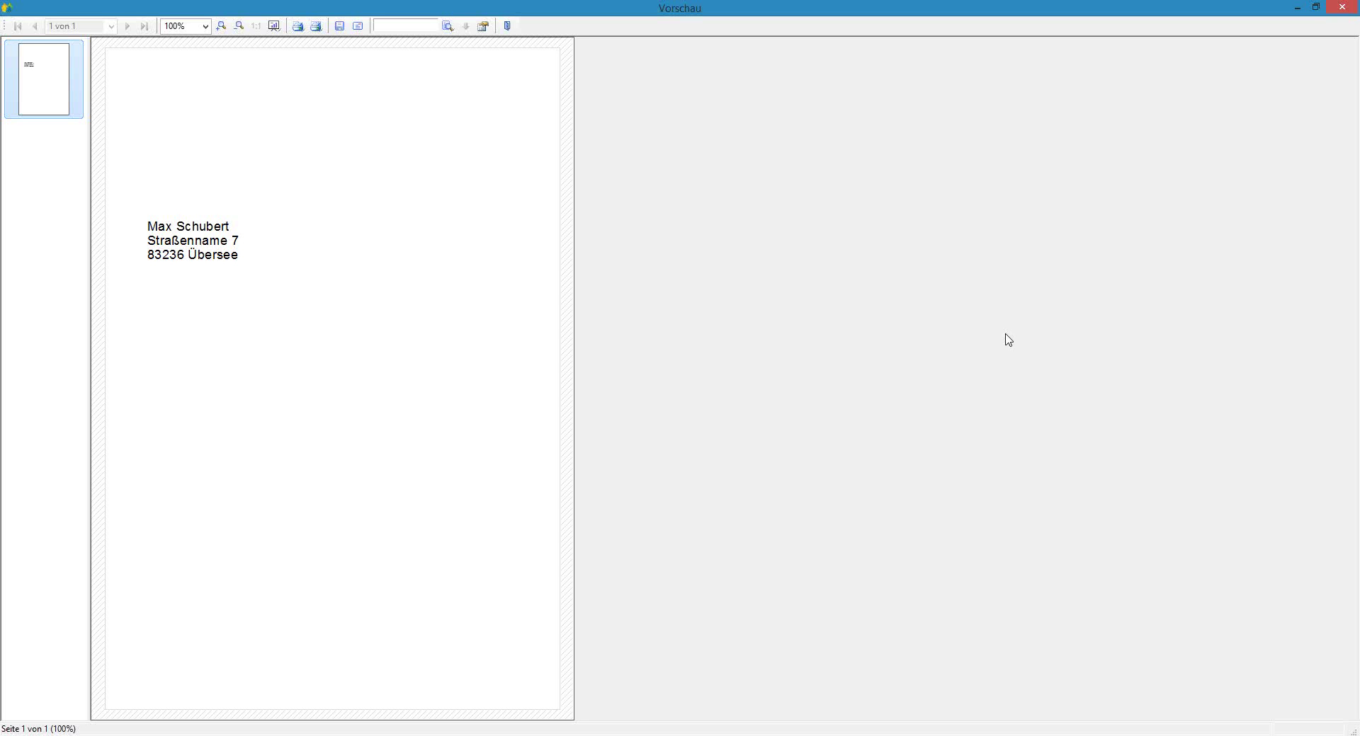
pyautogui.click(507, 27)
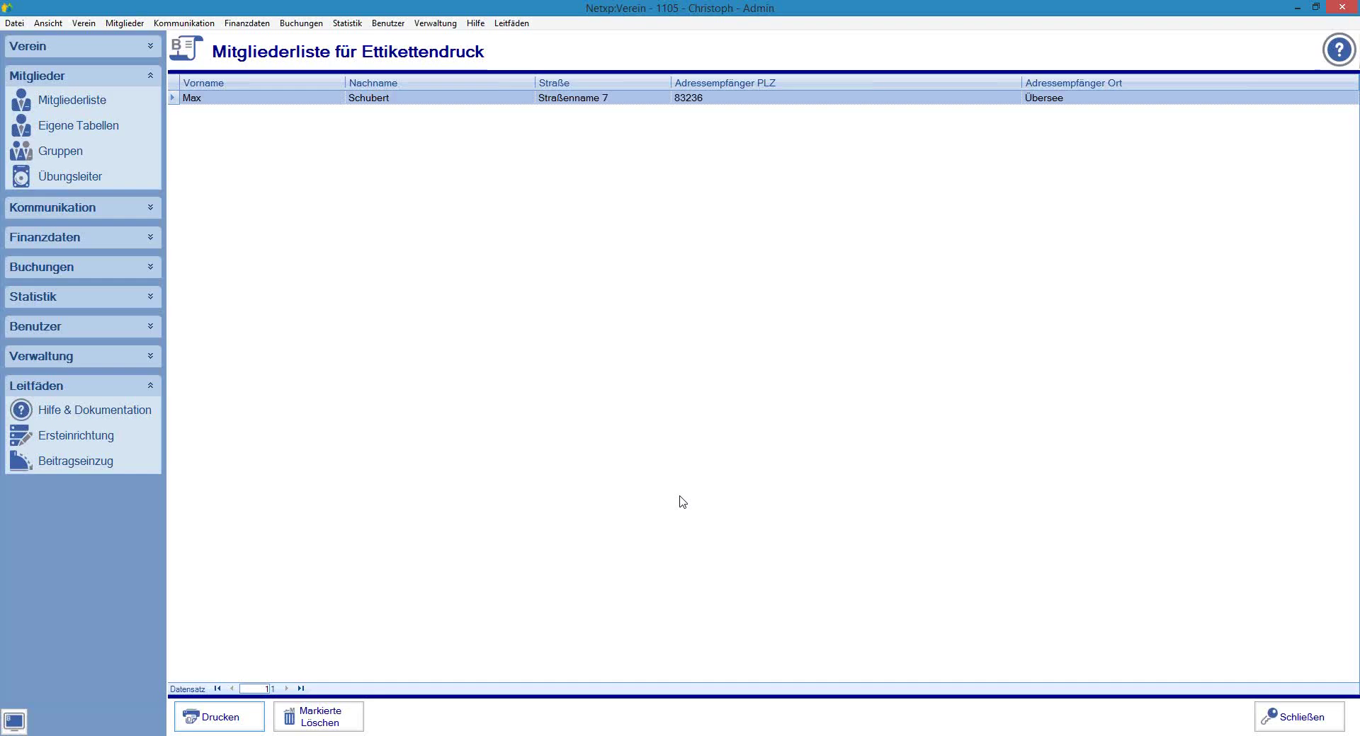